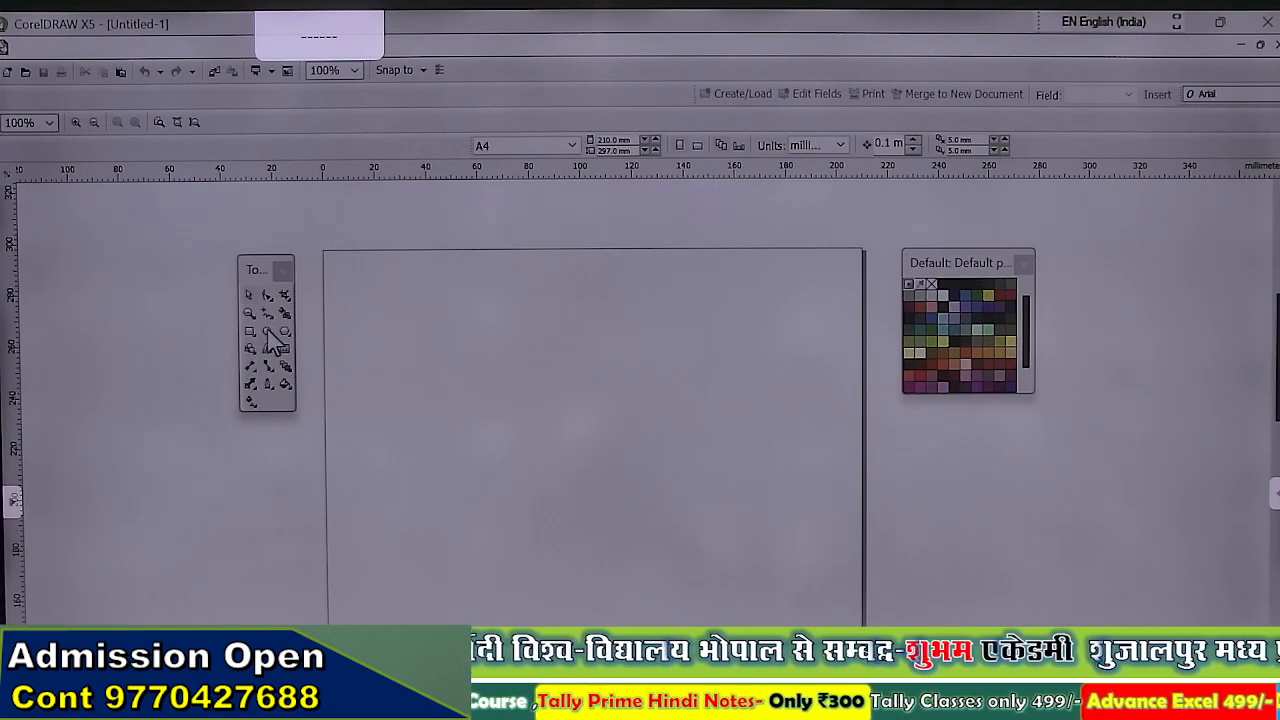
Draw a circle about 85 by 79 mm, then place a duplicate beside it so that the two partly overlap.
{"action": "left_click", "coordinate": [268, 333]}
{"action": "left_click_drag", "start_coordinate": [505, 427], "coordinate": [576, 511]}
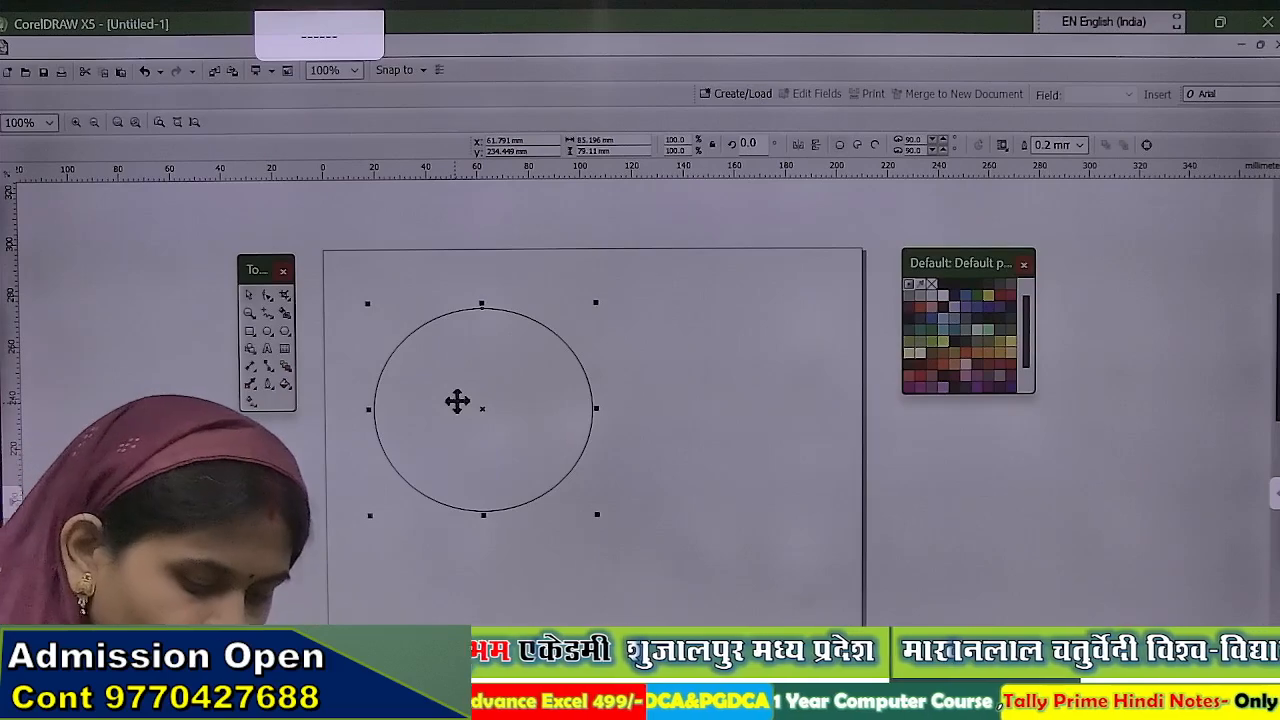
{"action": "key", "text": "ctrl+d"}
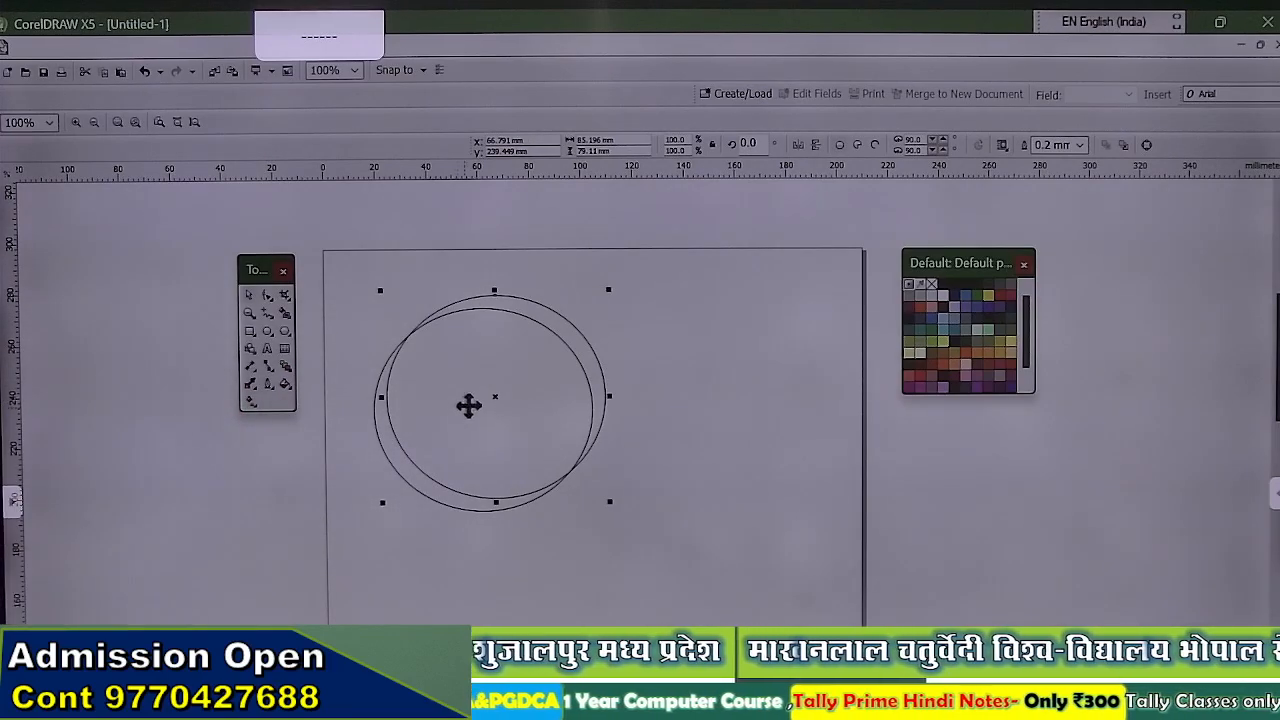
{"action": "left_click_drag", "start_coordinate": [490, 408], "coordinate": [584, 416]}
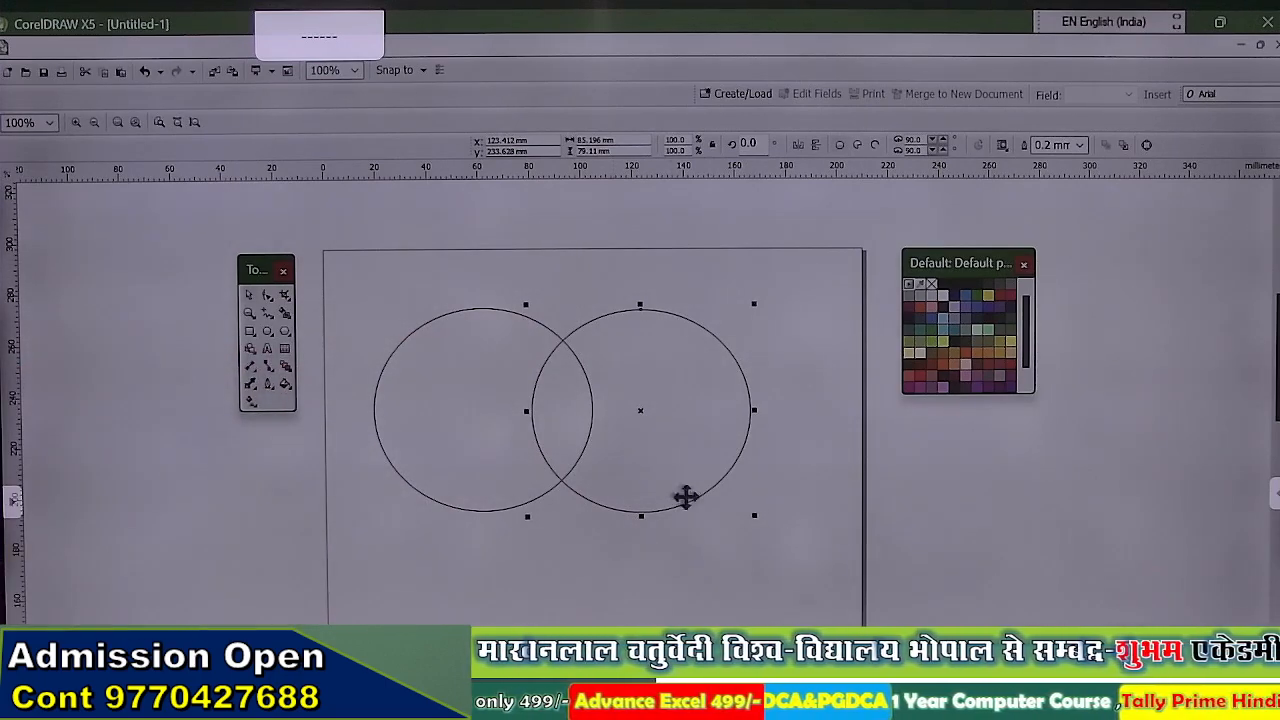
{"action": "left_click", "coordinate": [816, 496]}
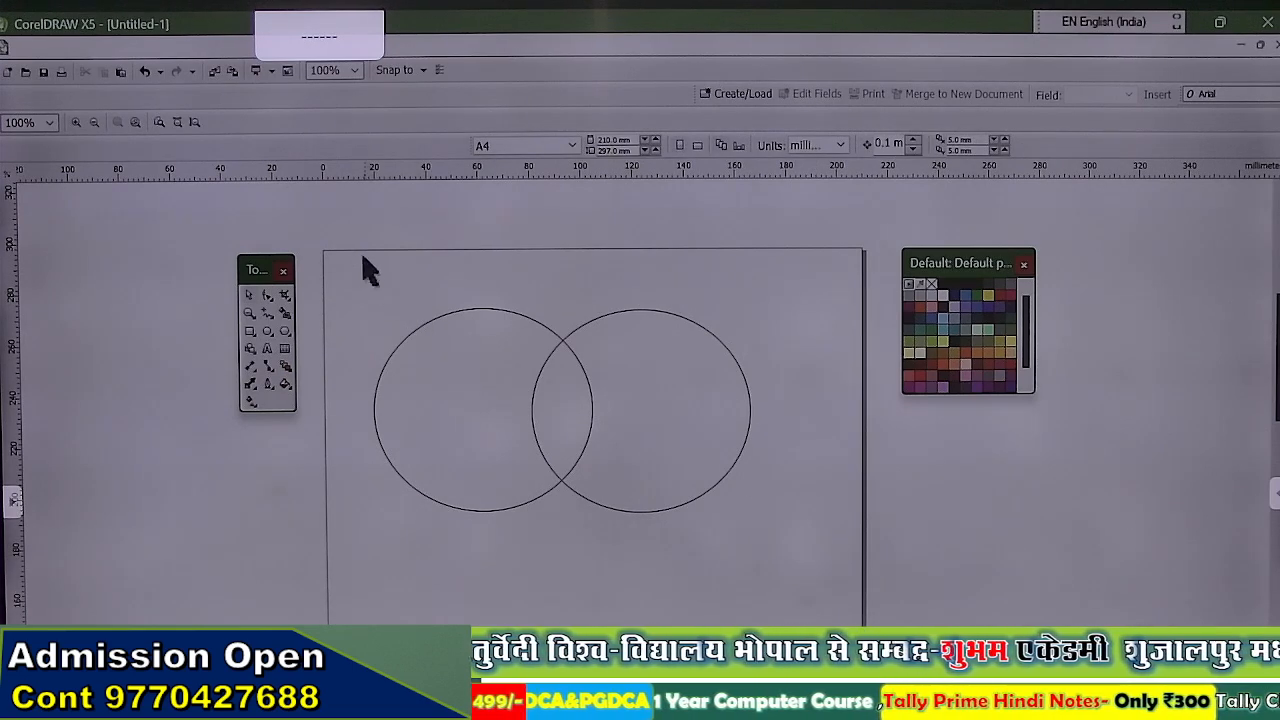
Create a shape from the overlap of both circles with Intersect and move it to the lower right of the page.
{"action": "left_click_drag", "start_coordinate": [355, 249], "coordinate": [815, 581]}
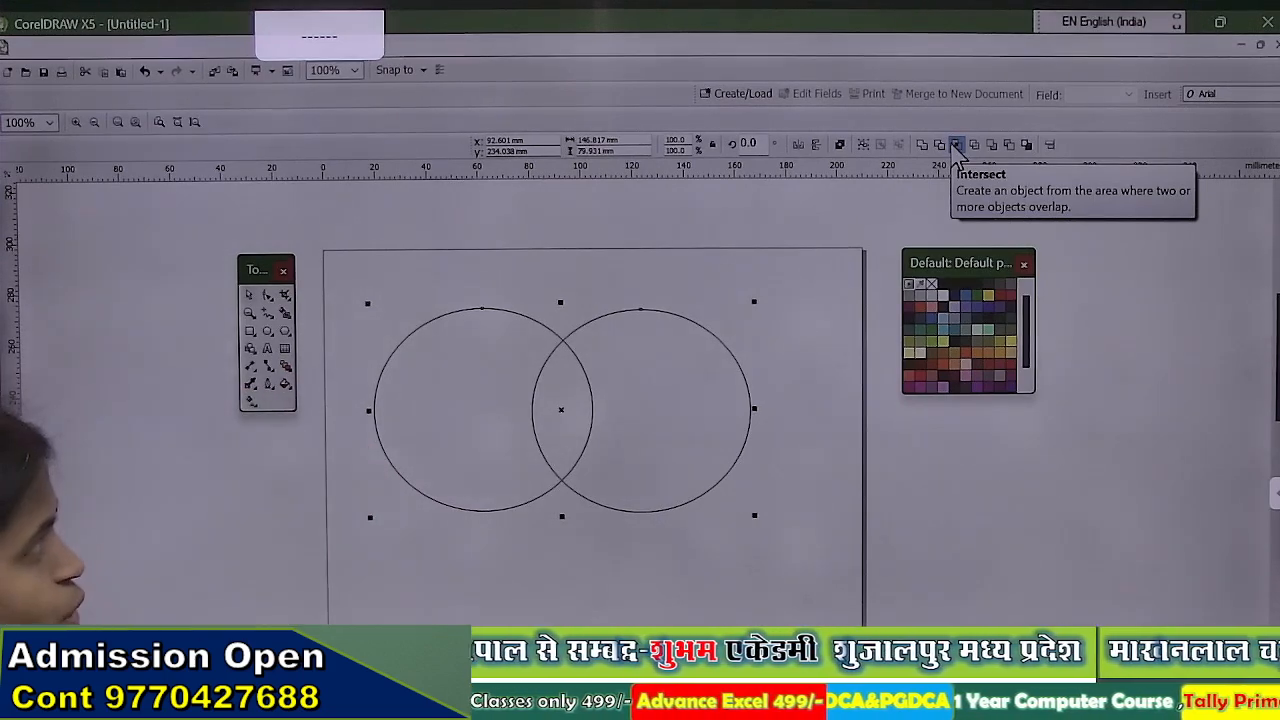
{"action": "left_click", "coordinate": [956, 145]}
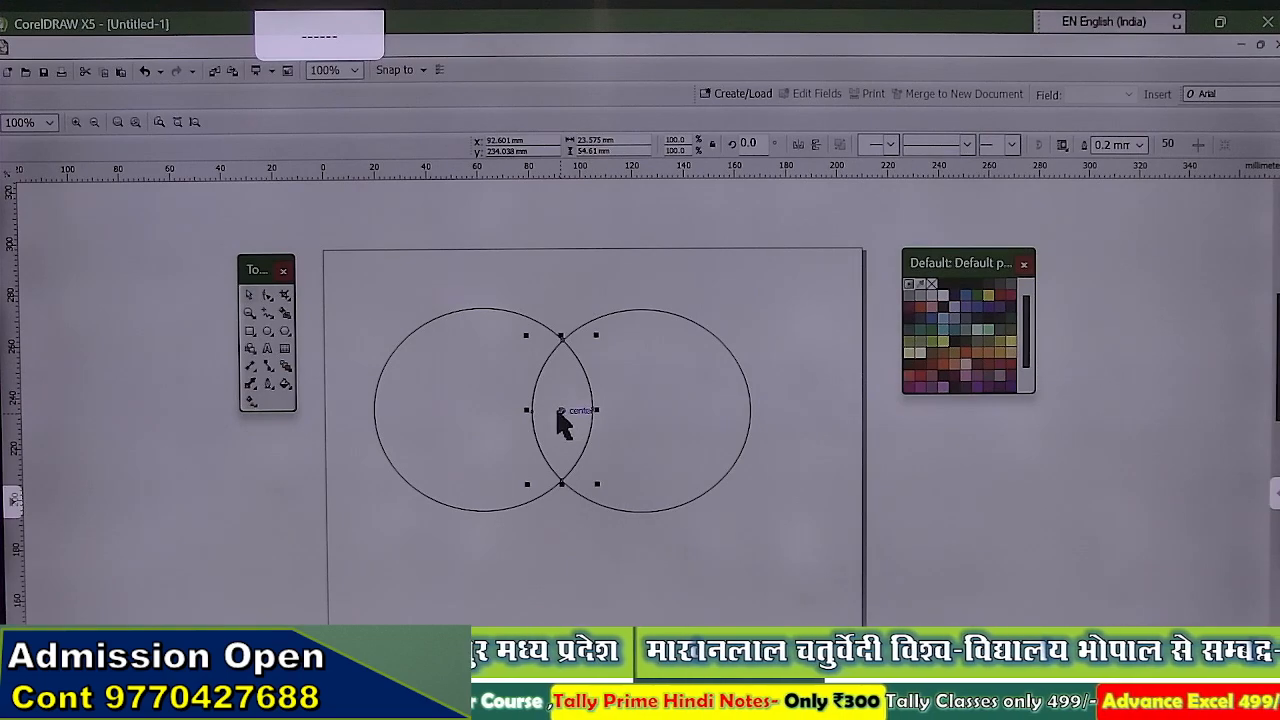
{"action": "left_click_drag", "start_coordinate": [566, 418], "coordinate": [815, 494]}
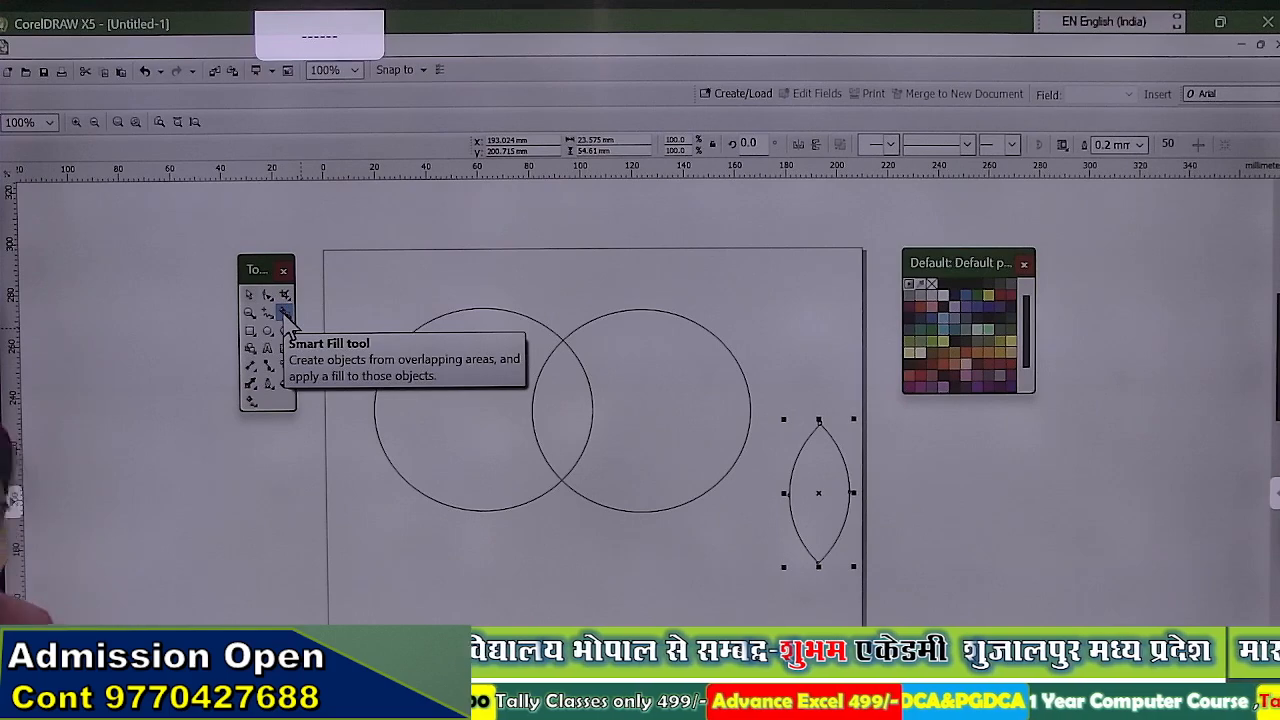
Fill the overlap of the two circles with red using Smart Fill and move the resulting petal below them.
{"action": "left_click", "coordinate": [285, 312]}
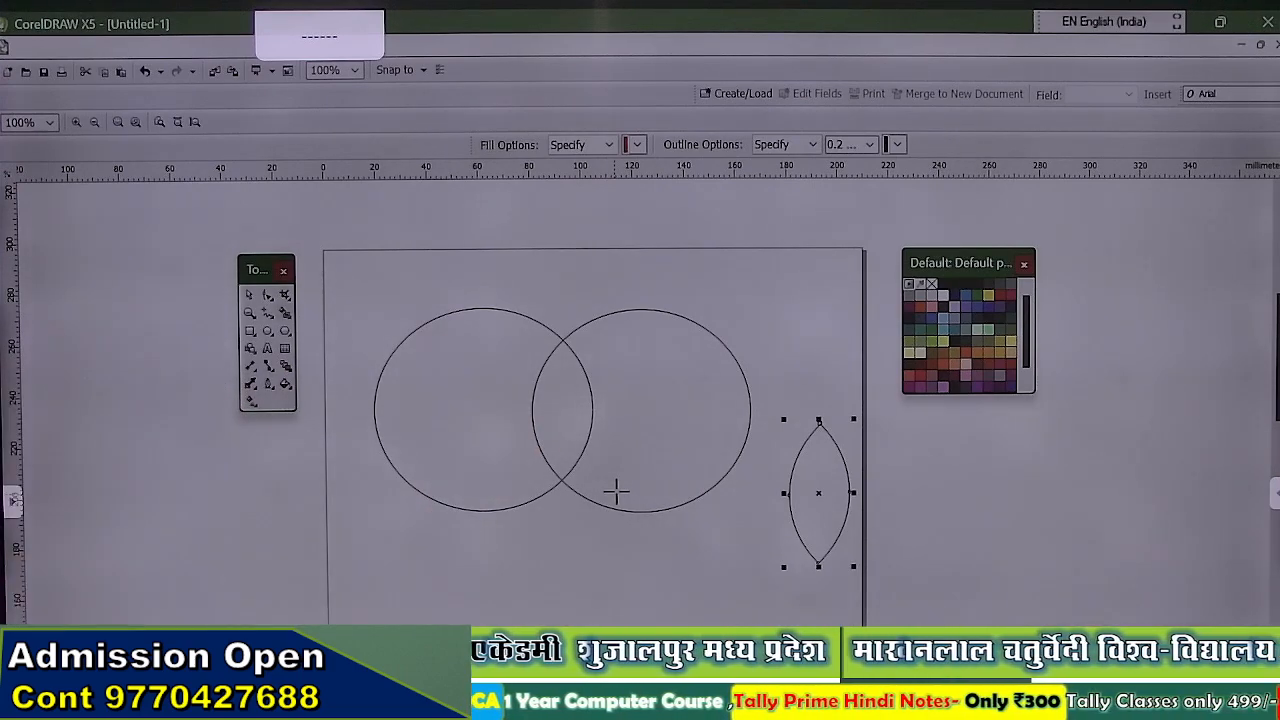
{"action": "left_click", "coordinate": [560, 407]}
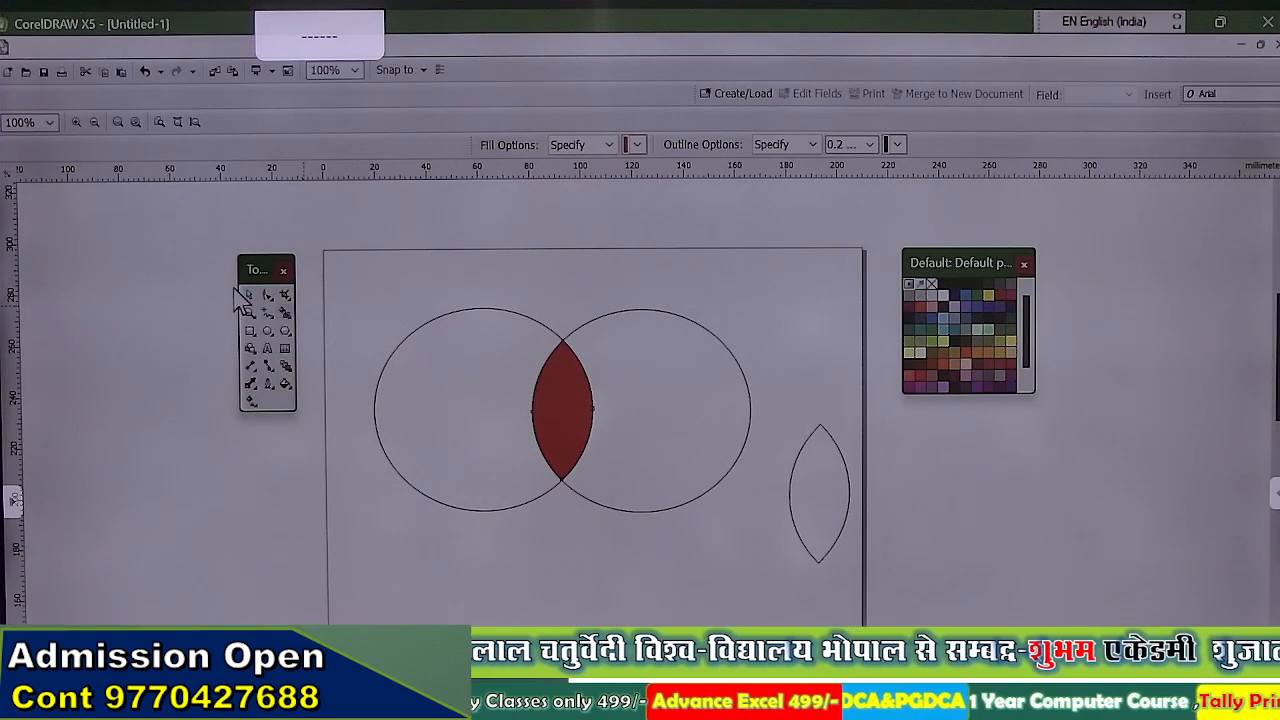
{"action": "left_click", "coordinate": [550, 382]}
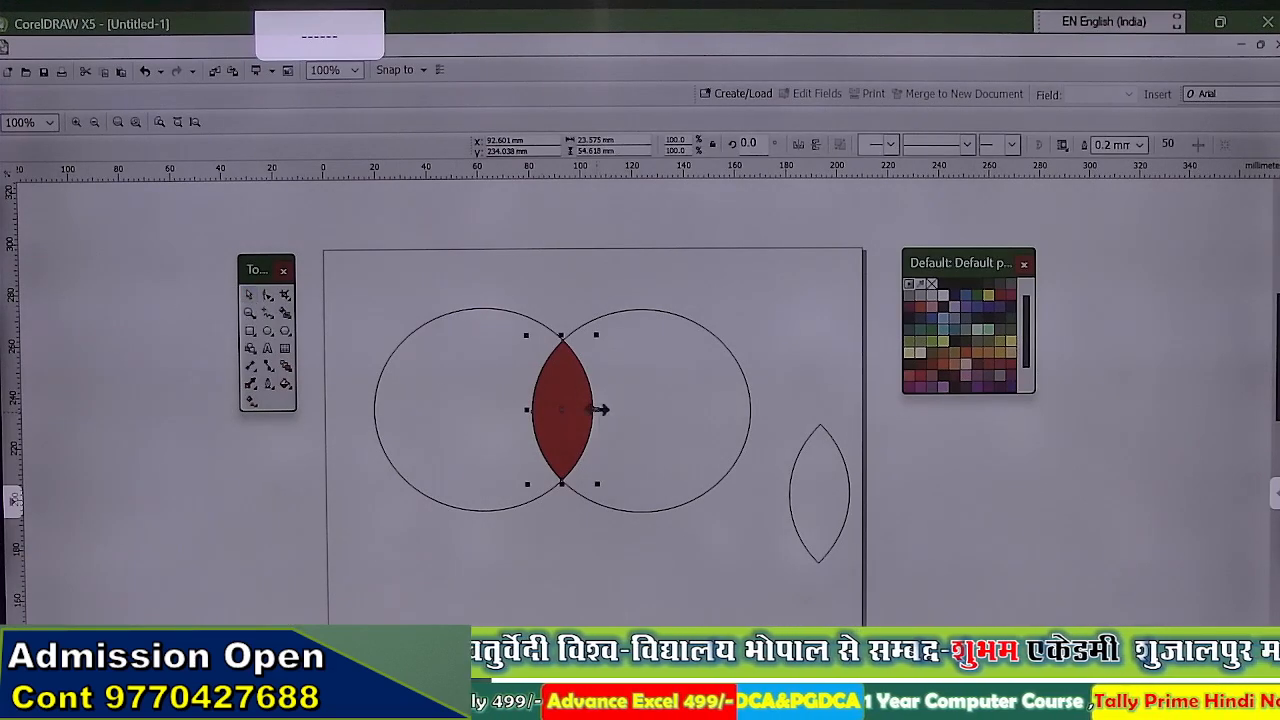
{"action": "left_click_drag", "start_coordinate": [580, 408], "coordinate": [716, 571]}
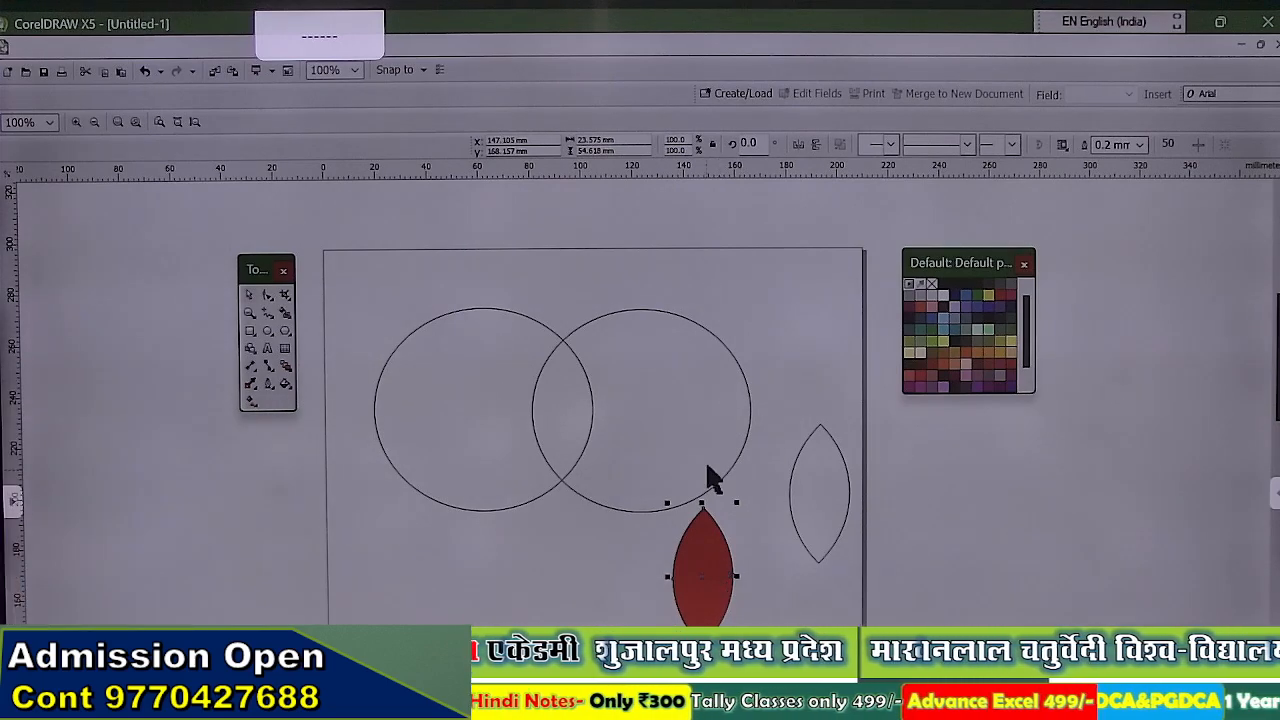
Delete both circles and the unfilled petal shape, keeping only the red petal.
{"action": "left_click", "coordinate": [707, 467]}
{"action": "key", "text": "Delete"}
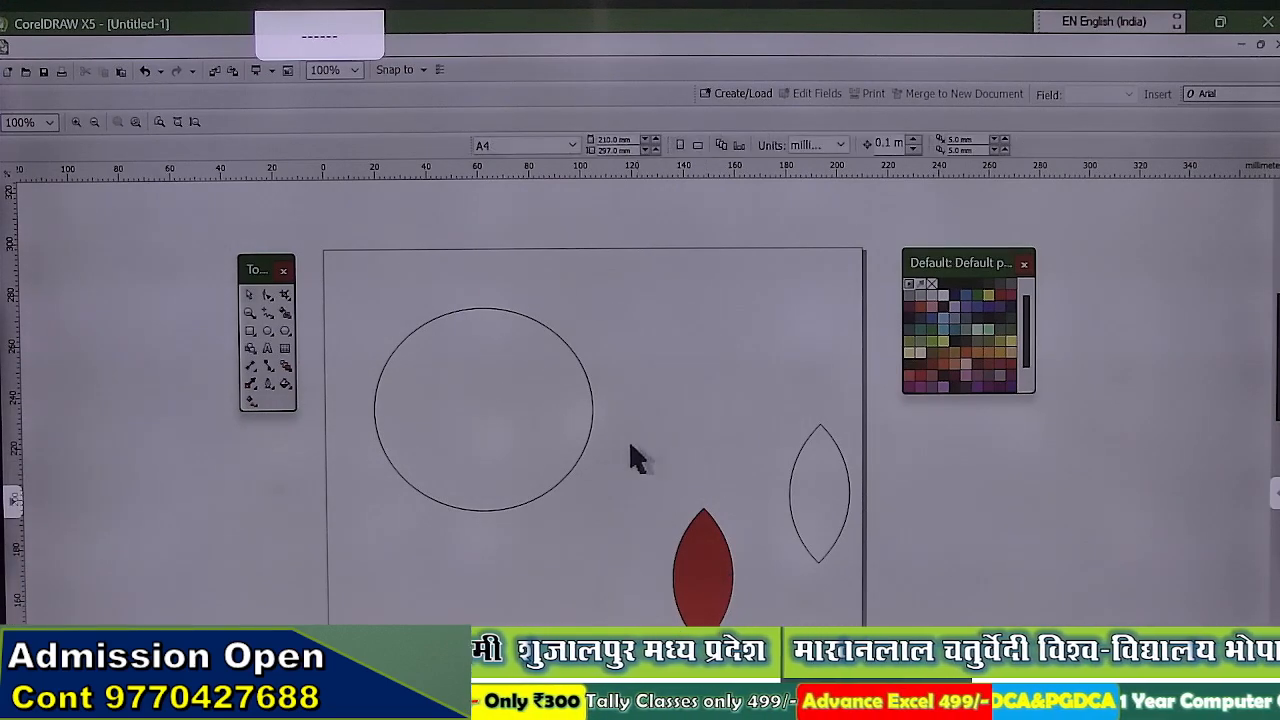
{"action": "left_click", "coordinate": [574, 437]}
{"action": "key", "text": "Delete"}
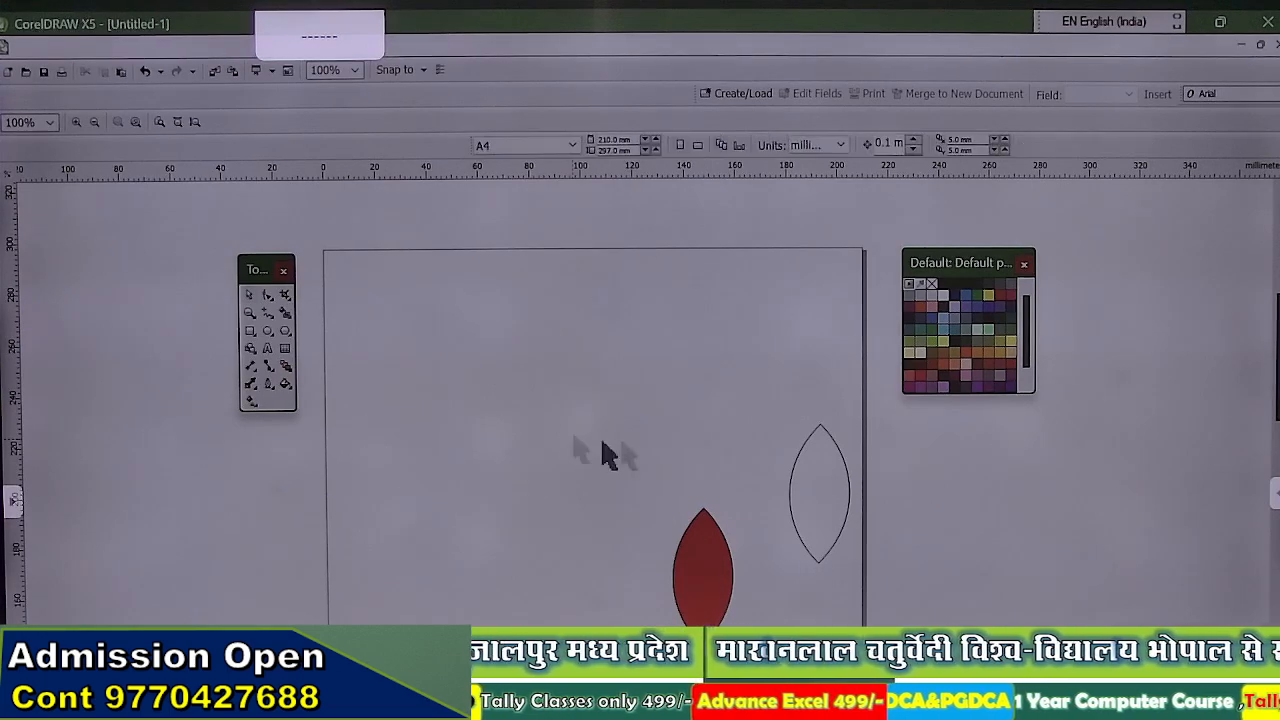
{"action": "left_click", "coordinate": [832, 485]}
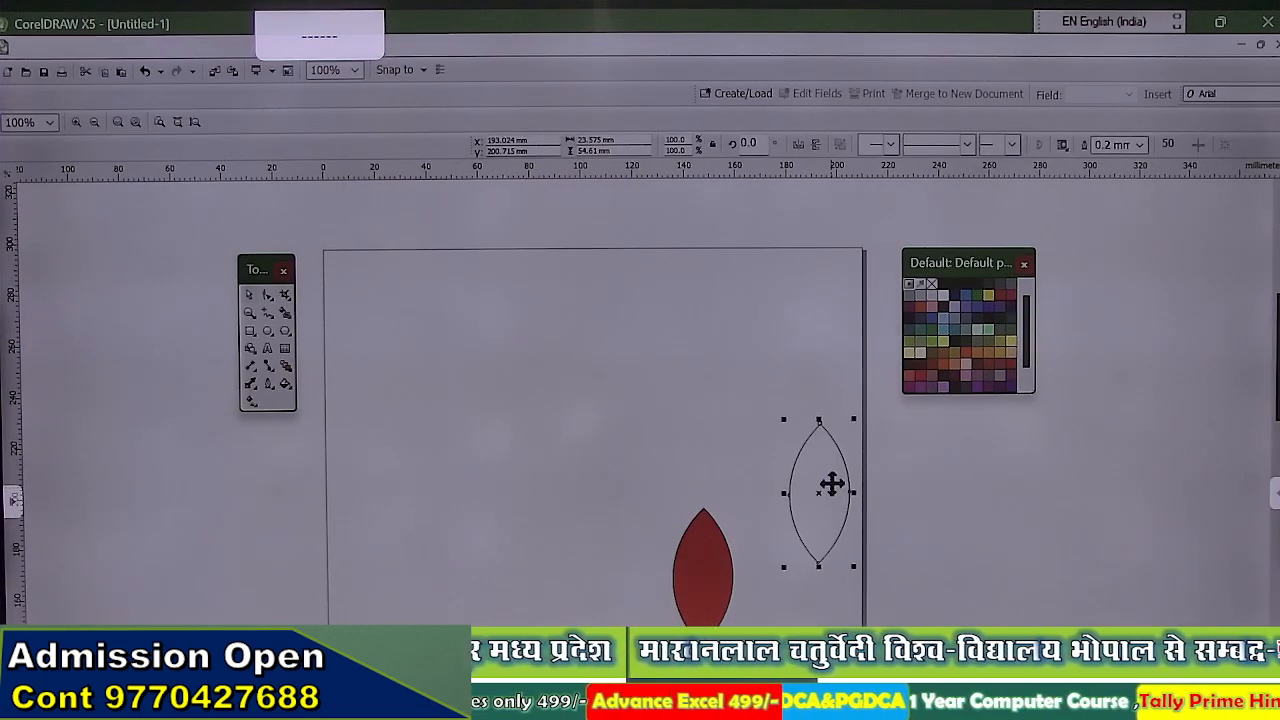
{"action": "key", "text": "Delete"}
Move the red petal up to the upper middle of the page and remove its outline.
{"action": "left_click", "coordinate": [706, 575]}
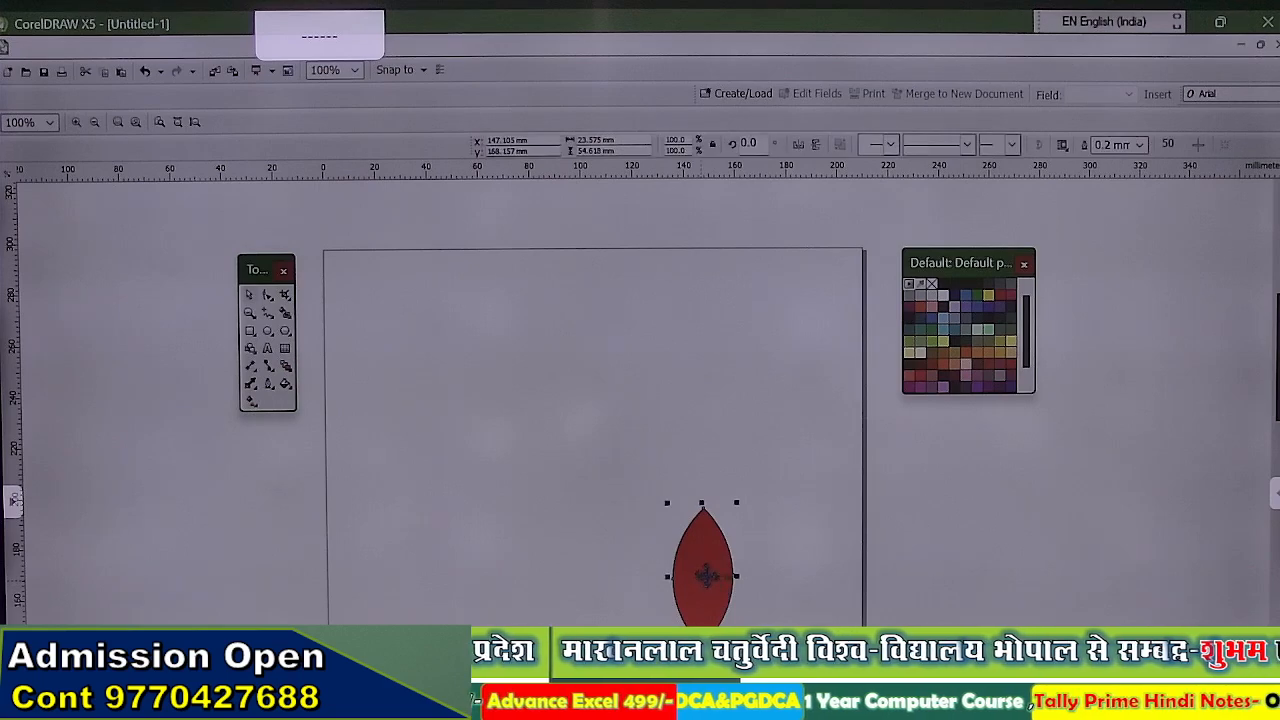
{"action": "left_click_drag", "start_coordinate": [706, 570], "coordinate": [626, 349]}
{"action": "scroll", "coordinate": [590, 316], "scroll_direction": "up", "scroll_amount": 2}
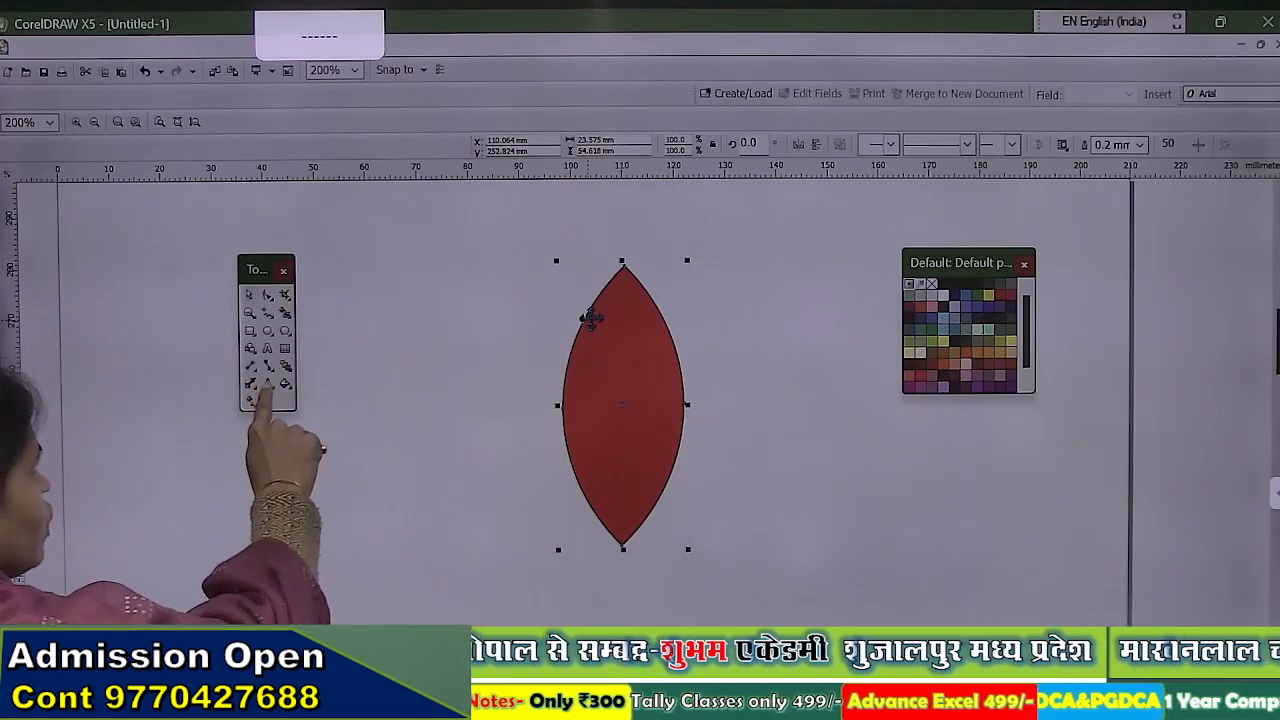
{"action": "left_click", "coordinate": [268, 383]}
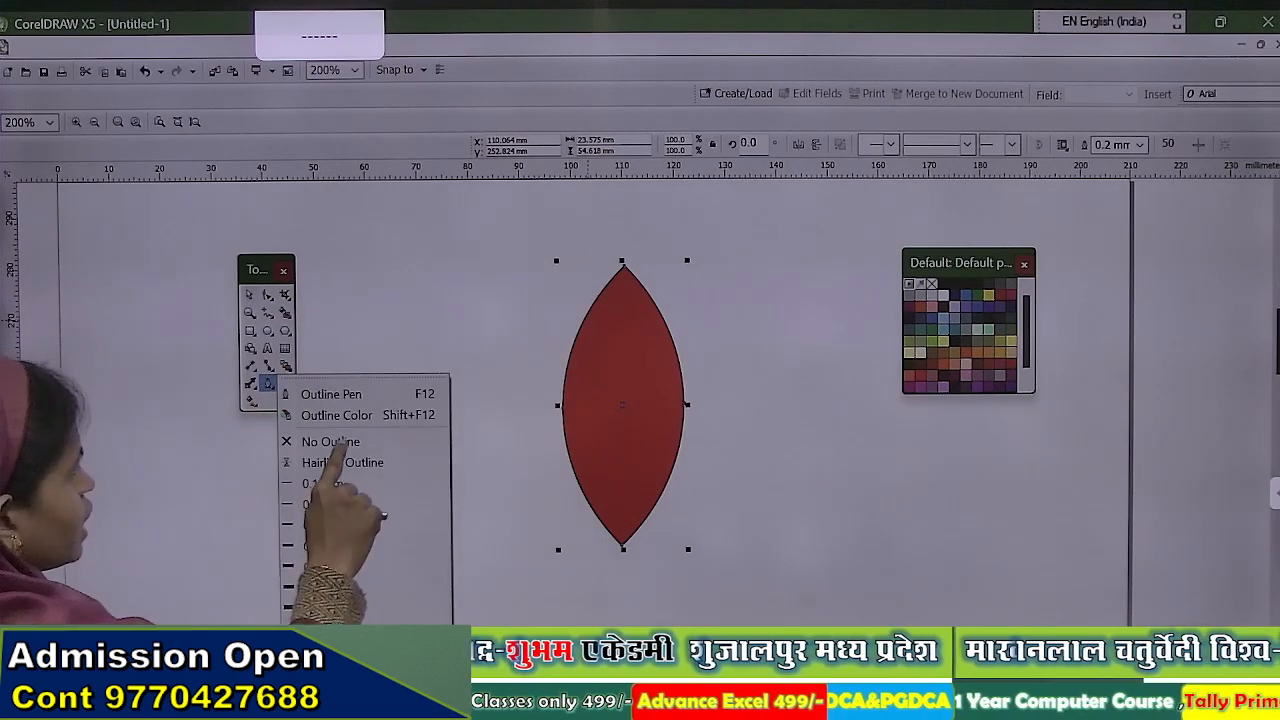
{"action": "left_click", "coordinate": [330, 441]}
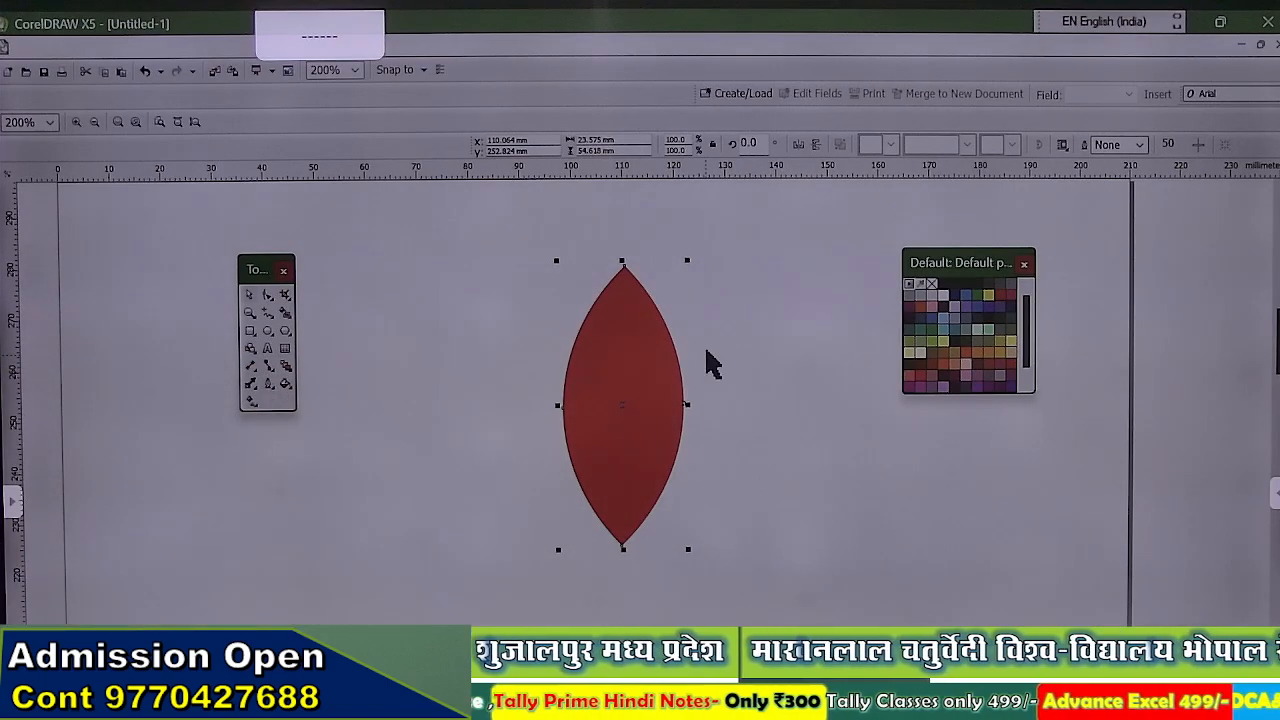
Try to form a second petal from a duplicate rotated freehand to 329.9° with its lower tip on the original's, and delete it.
{"action": "key", "text": "ctrl+d"}
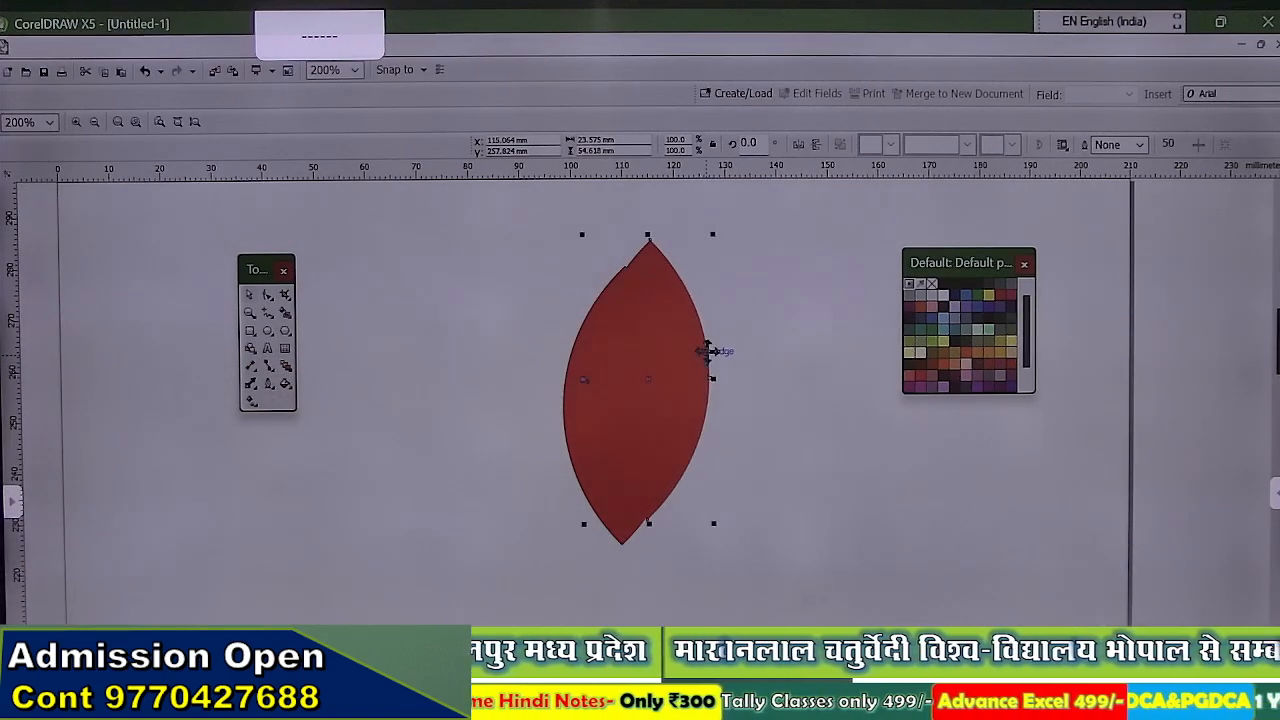
{"action": "left_click_drag", "start_coordinate": [692, 367], "coordinate": [704, 375]}
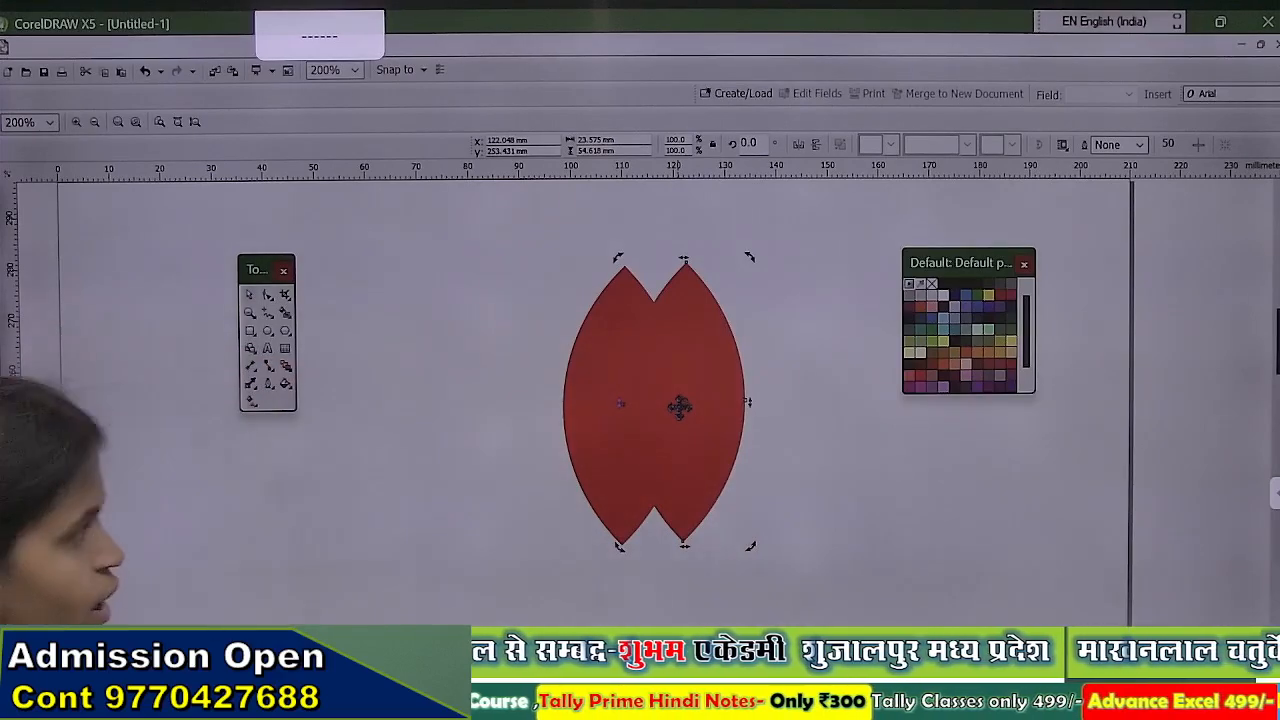
{"action": "left_click_drag", "start_coordinate": [748, 258], "coordinate": [829, 296]}
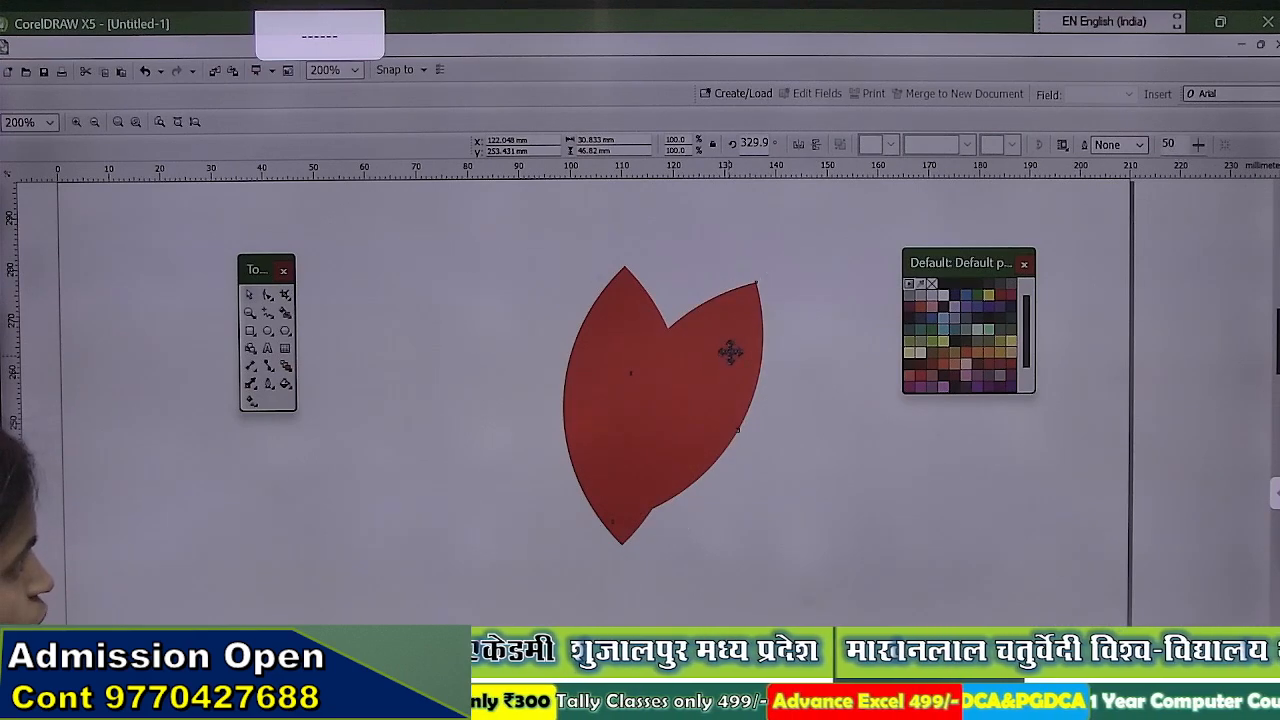
{"action": "mouse_move", "coordinate": [728, 352]}
{"action": "left_mouse_down"}
{"action": "mouse_move", "coordinate": [746, 380]}
{"action": "mouse_move", "coordinate": [735, 374]}
{"action": "left_mouse_up"}
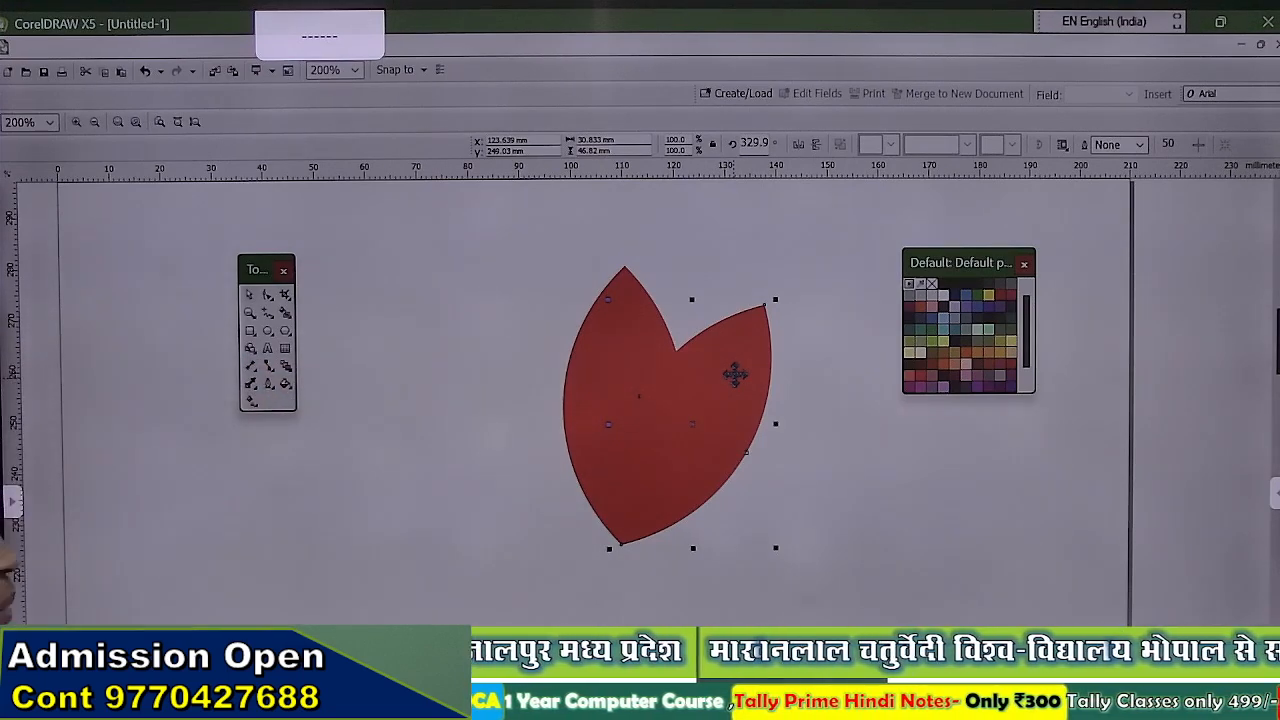
{"action": "key", "text": "Delete"}
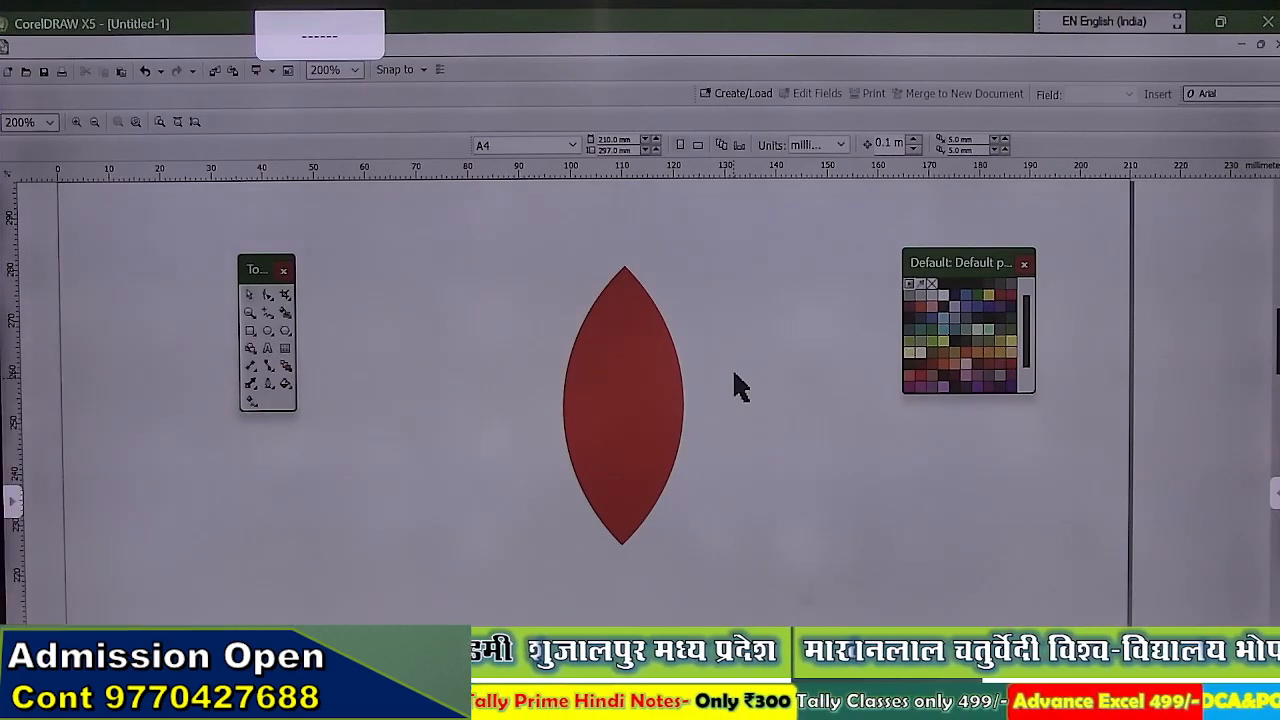
Set up a 30° rotation transformation for the petal with one copy, centred on its bottom tip at H 110.238 mm, V 226.09 mm.
{"action": "left_click", "coordinate": [208, 48]}
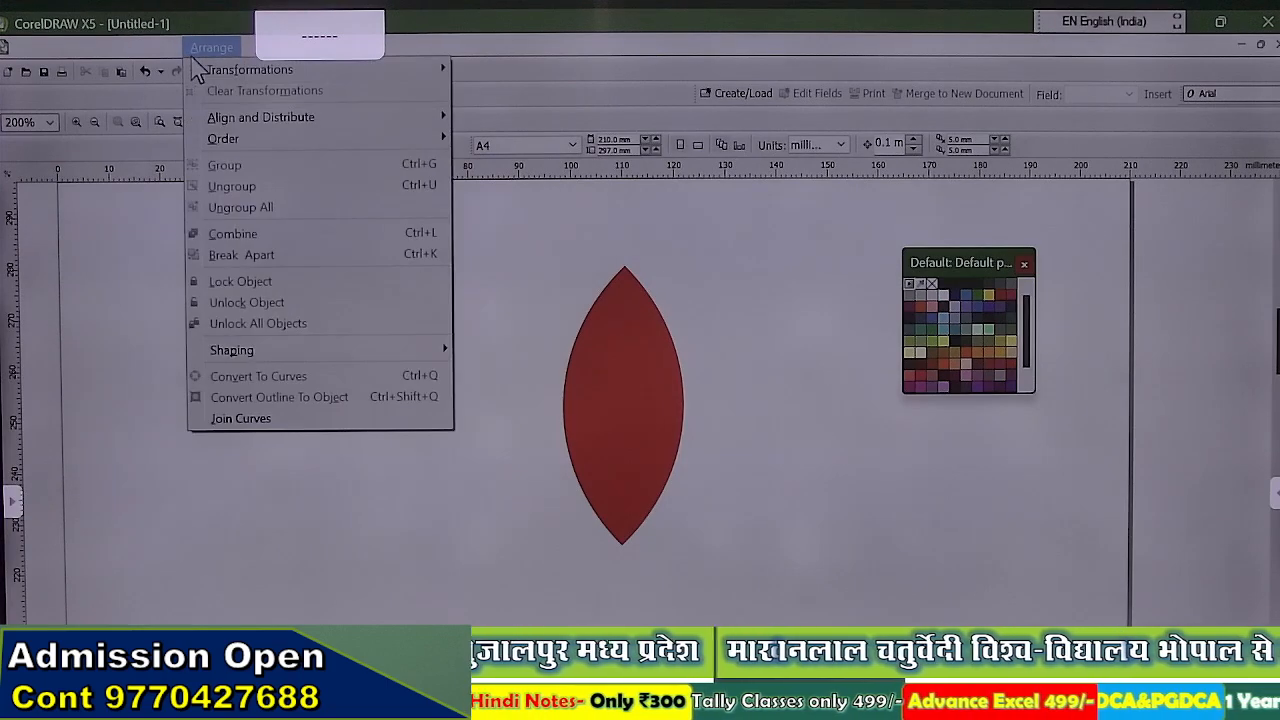
{"action": "mouse_move", "coordinate": [233, 74]}
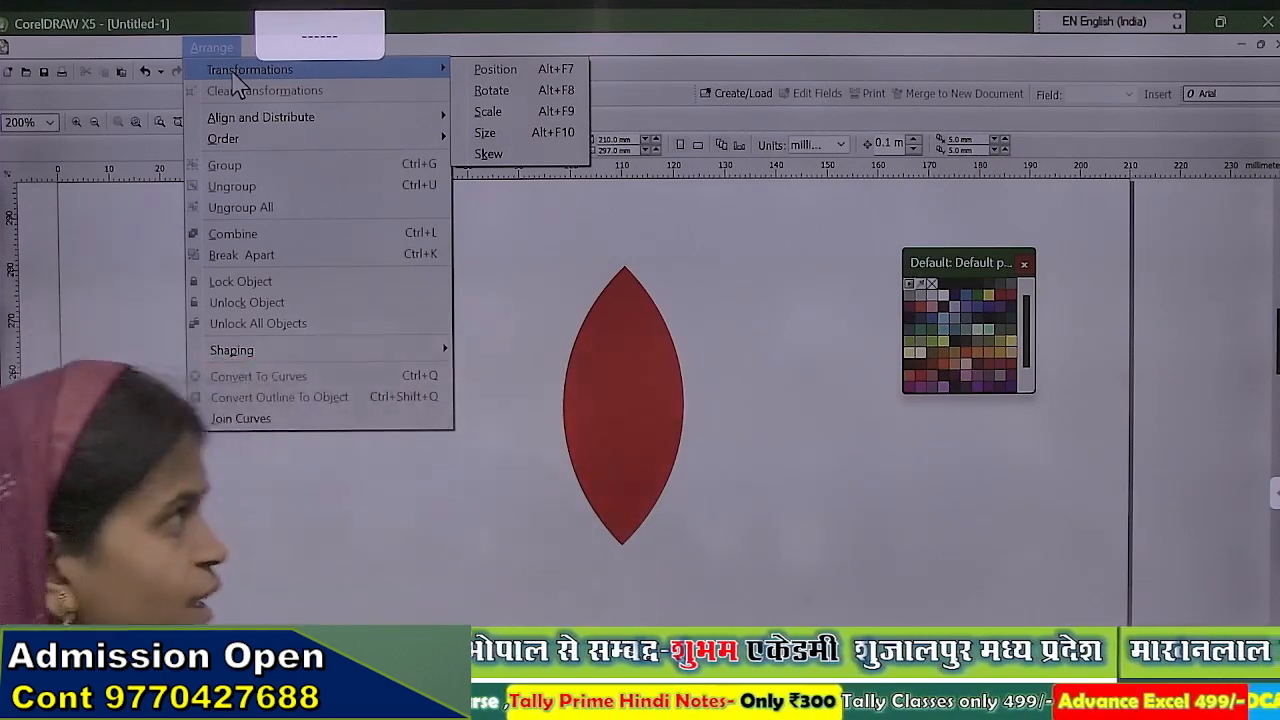
{"action": "left_click", "coordinate": [557, 89]}
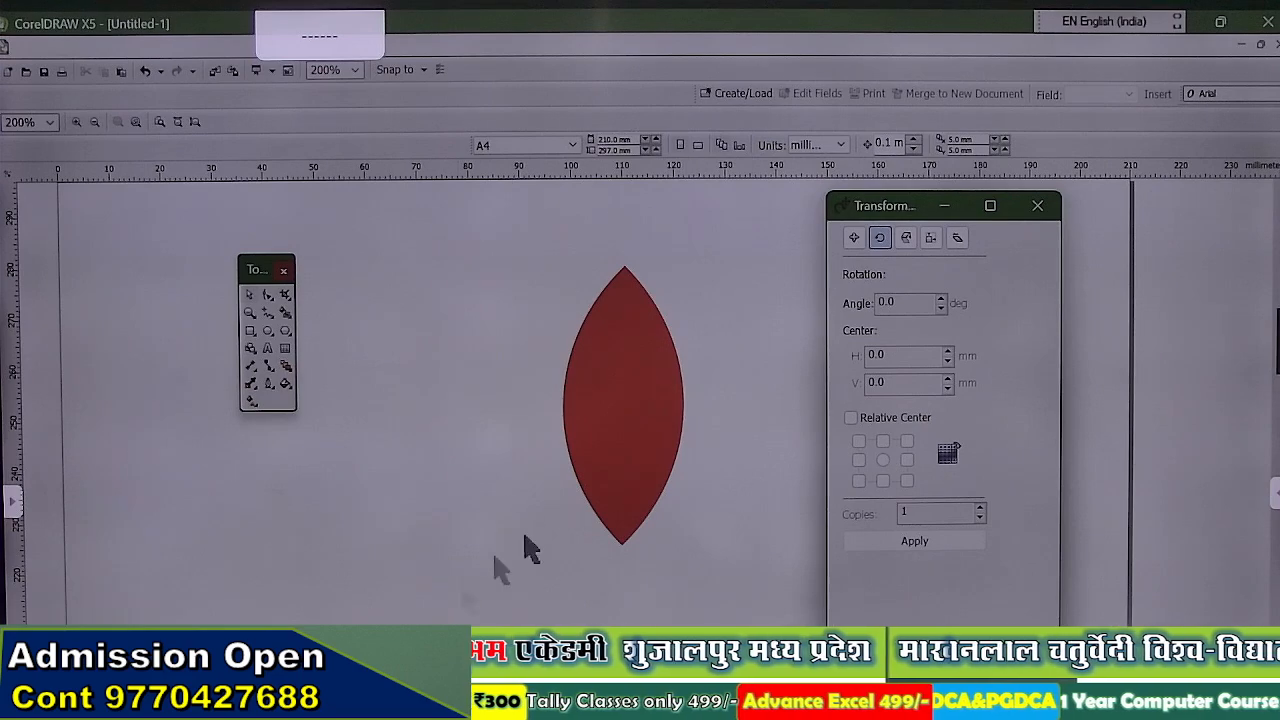
{"action": "left_click", "coordinate": [622, 450]}
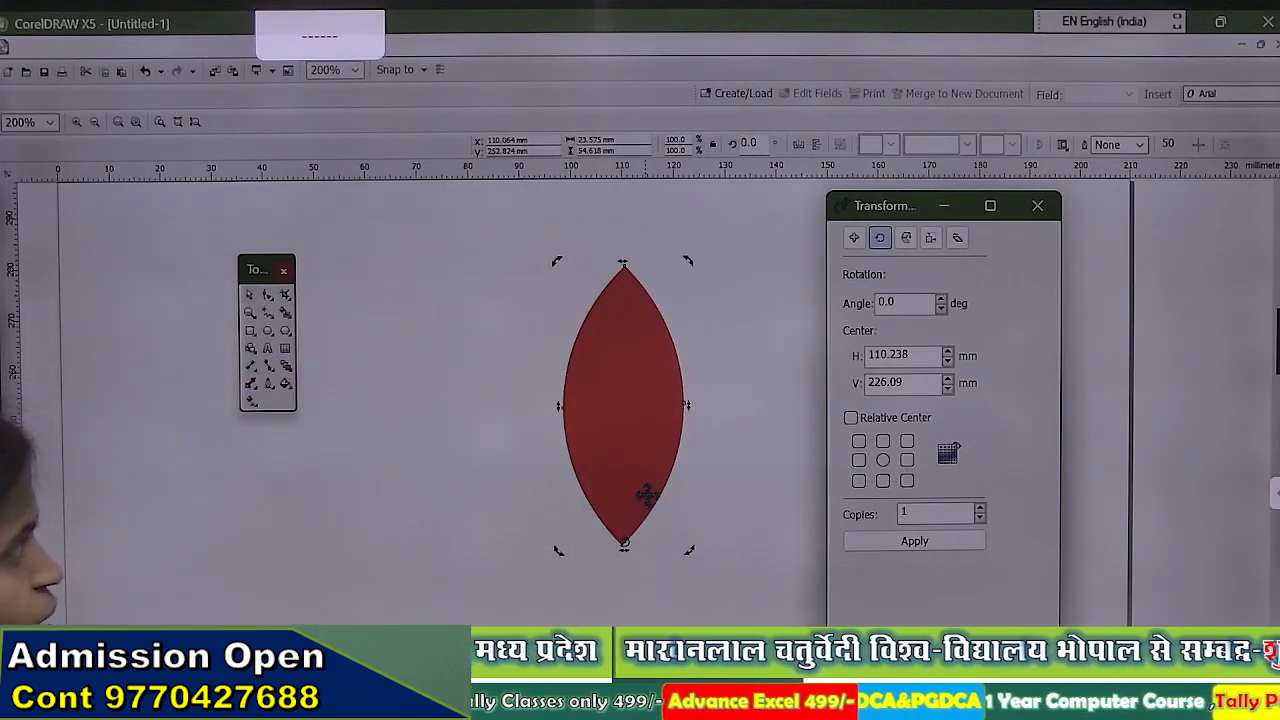
{"action": "double_click", "coordinate": [908, 302]}
{"action": "type", "text": "3"}
{"action": "key", "text": "Return"}
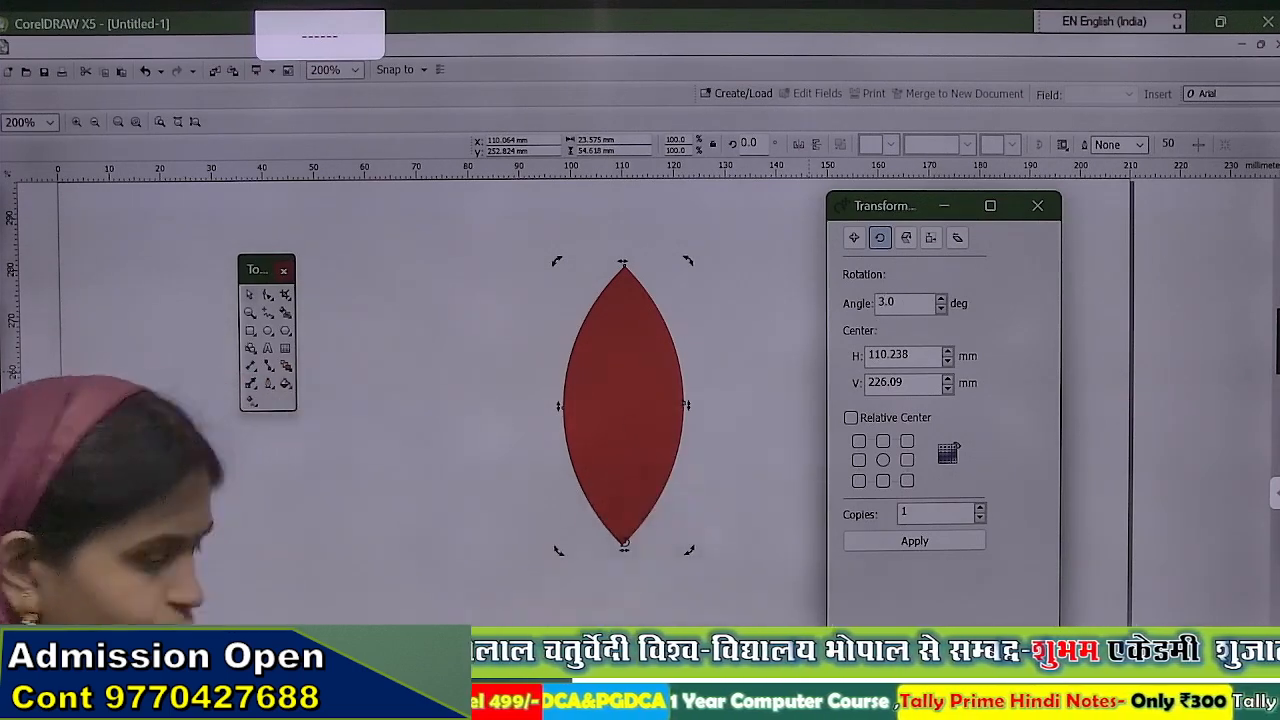
{"action": "type", "text": "0"}
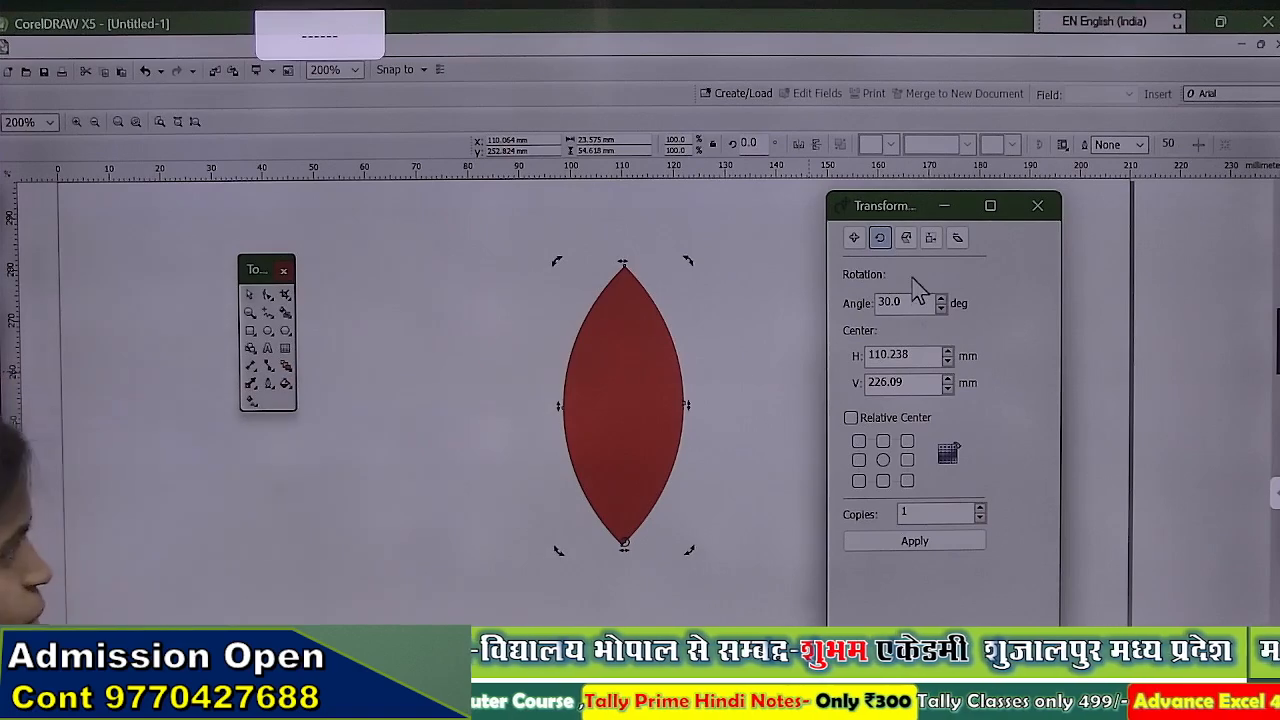
Apply the 30° rotated copy repeatedly until the petals form a full twelve-petal flower, and deselect it.
{"action": "left_click", "coordinate": [914, 542]}
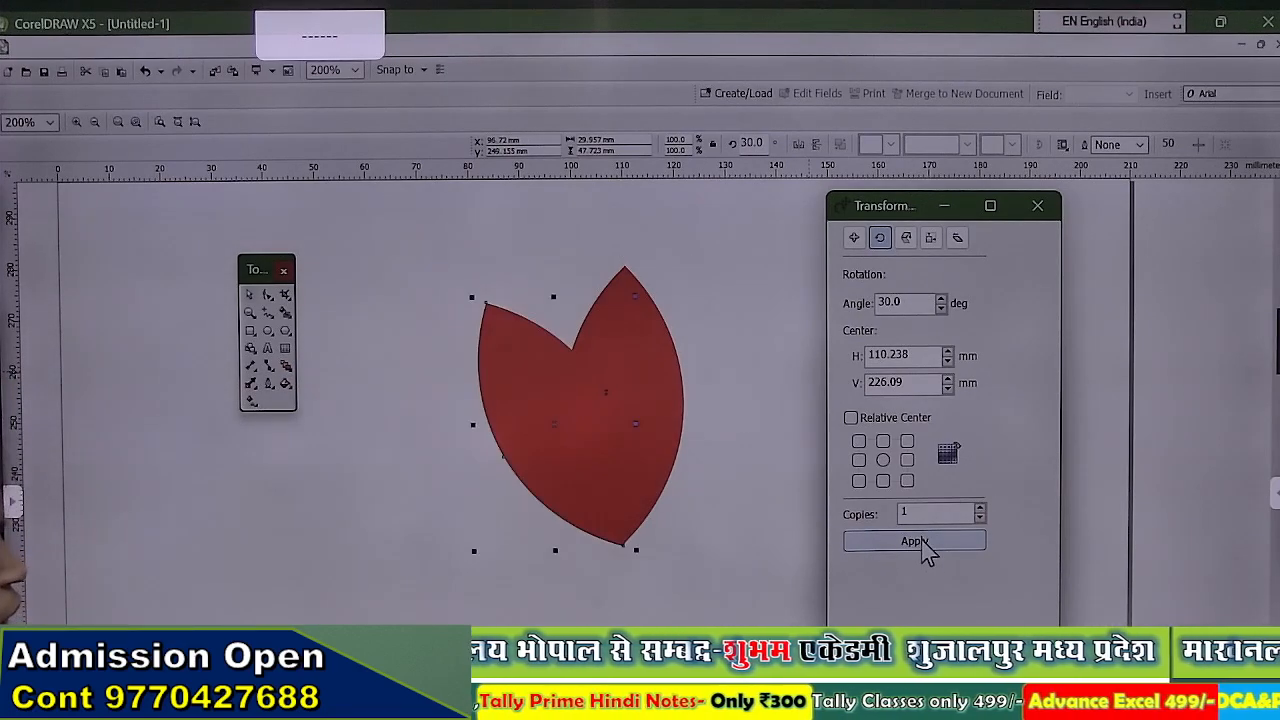
{"action": "left_click", "coordinate": [920, 542]}
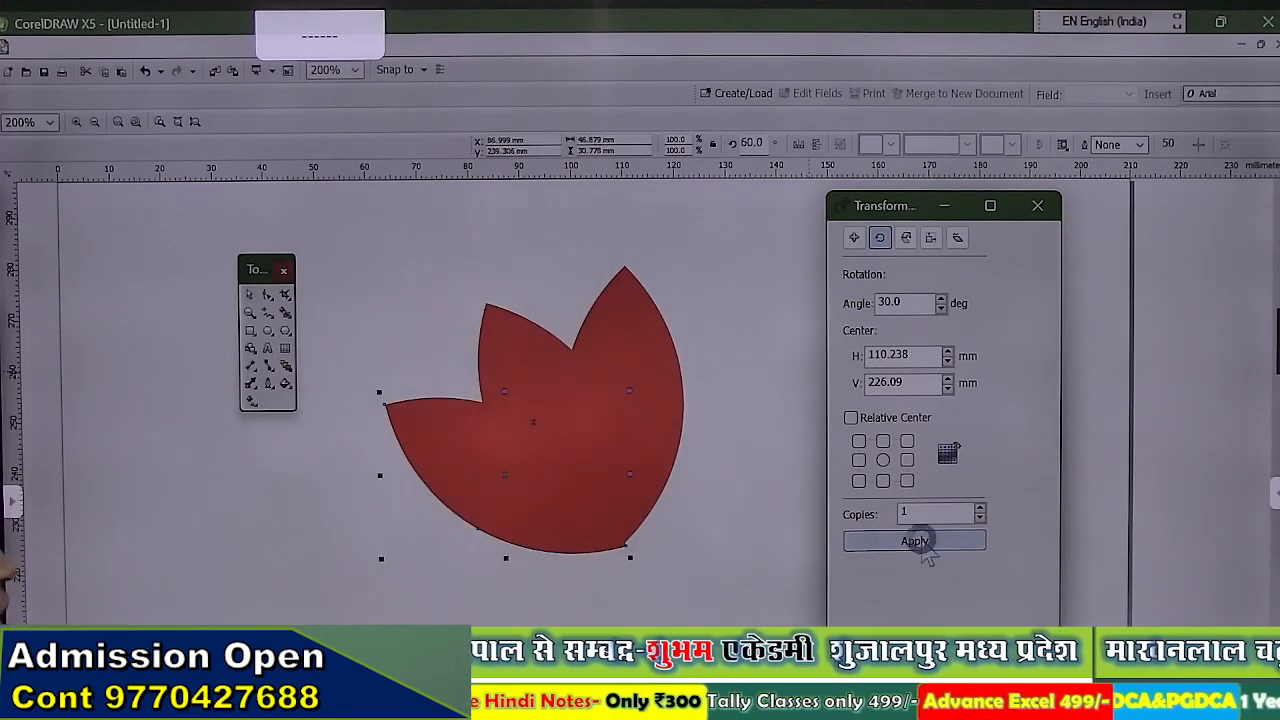
{"action": "left_click", "coordinate": [920, 542]}
{"action": "left_click", "coordinate": [920, 542]}
{"action": "left_click", "coordinate": [914, 542]}
{"action": "left_click", "coordinate": [914, 542]}
{"action": "left_click", "coordinate": [914, 542]}
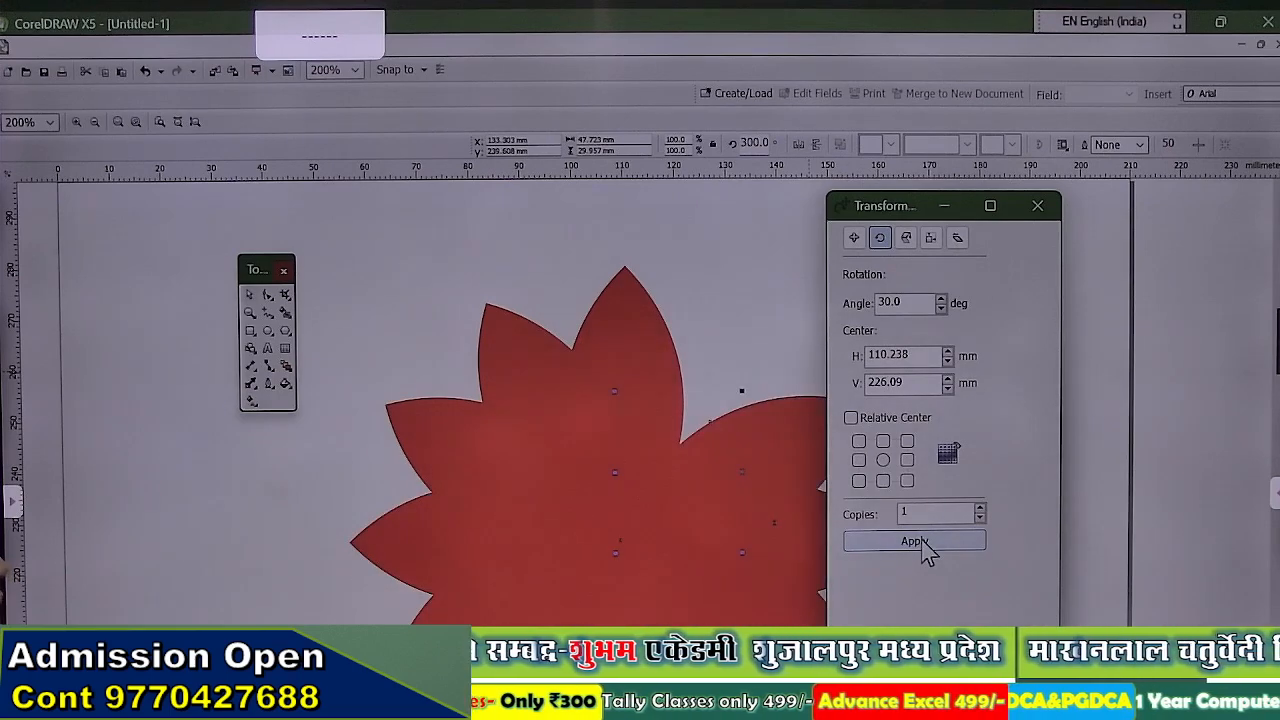
{"action": "left_click", "coordinate": [914, 542]}
{"action": "scroll", "coordinate": [486, 434], "scroll_direction": "down", "scroll_amount": 1}
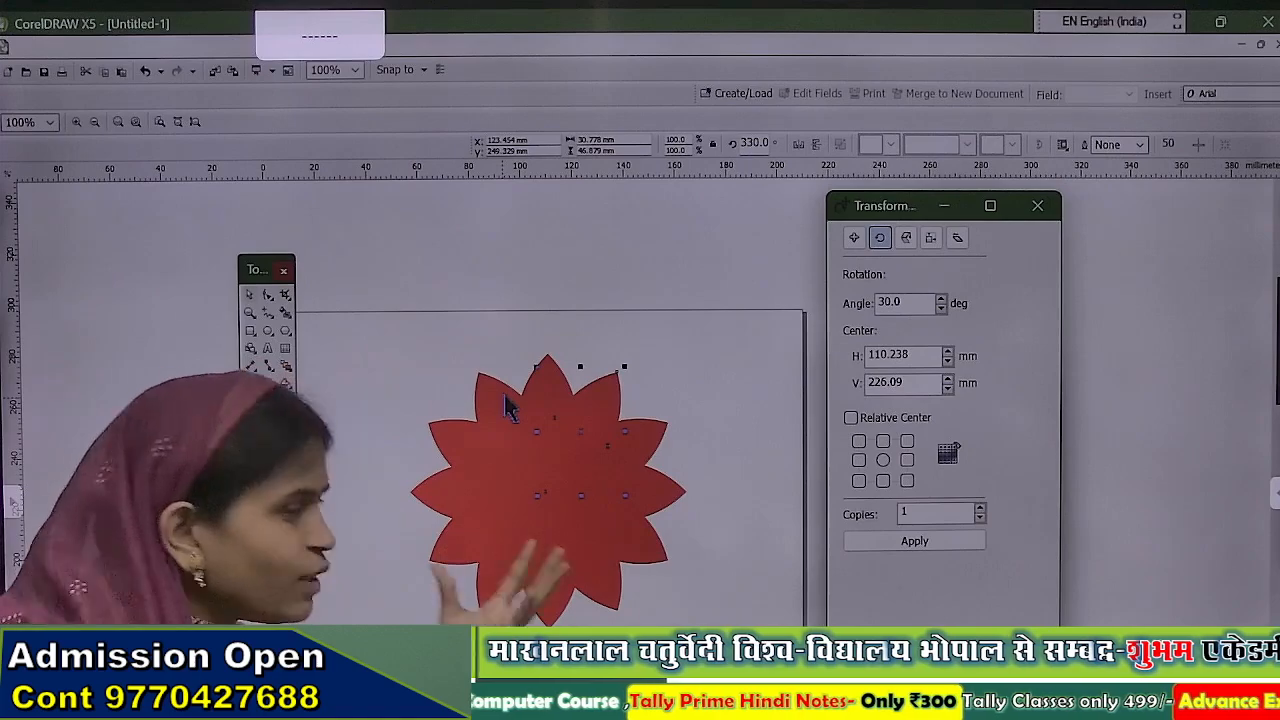
{"action": "left_click", "coordinate": [444, 594]}
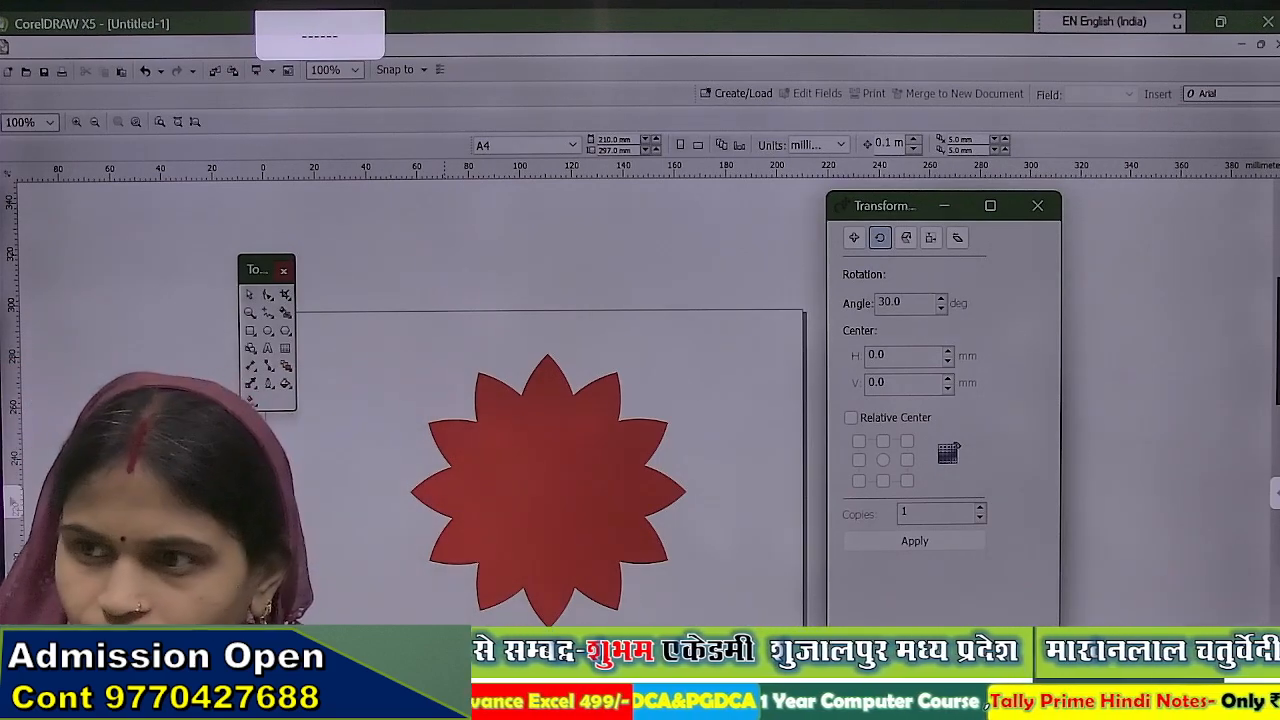
Undo all the rotated copies of the red flower back to the single upright petal.
{"action": "key", "text": "ctrl+z"}
{"action": "key", "text": "ctrl+z"}
{"action": "key", "text": "ctrl+z"}
{"action": "key", "text": "ctrl+z"}
{"action": "key", "text": "ctrl+z"}
{"action": "key", "text": "ctrl+z"}
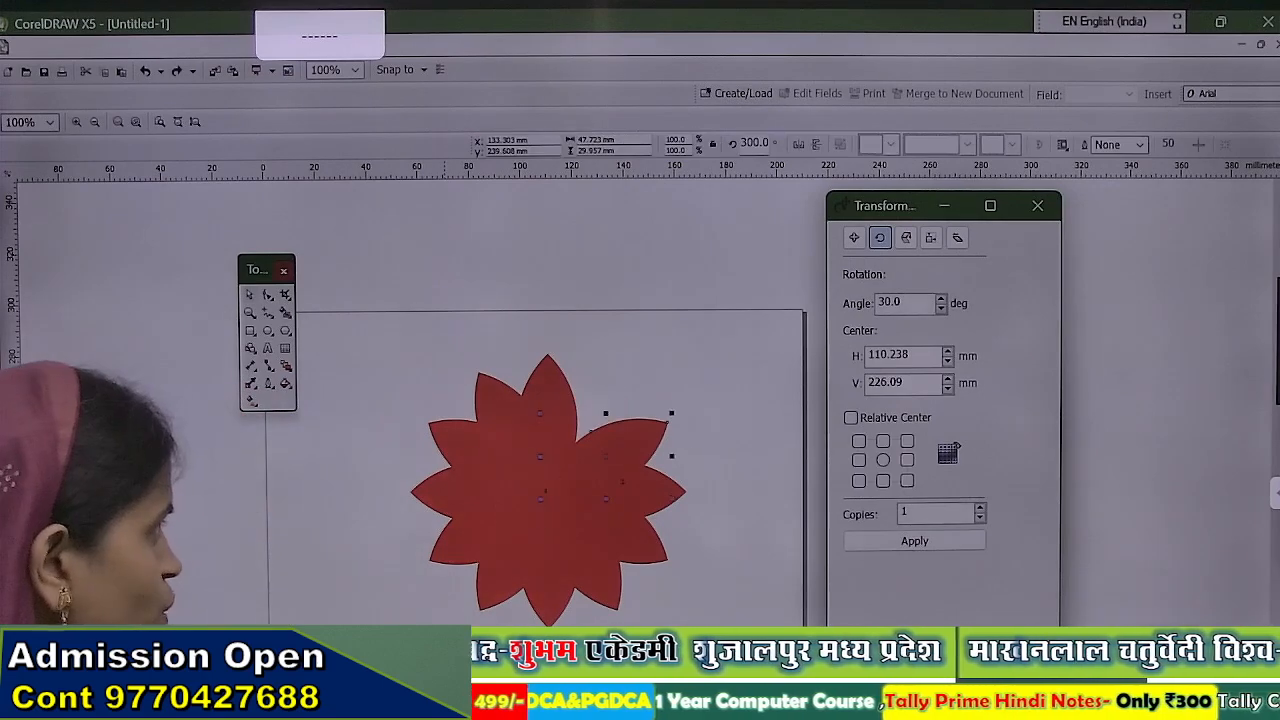
{"action": "key", "text": "ctrl+z"}
{"action": "key", "text": "ctrl+z"}
{"action": "key", "text": "ctrl+z"}
{"action": "key", "text": "ctrl+z"}
{"action": "key", "text": "ctrl+z"}
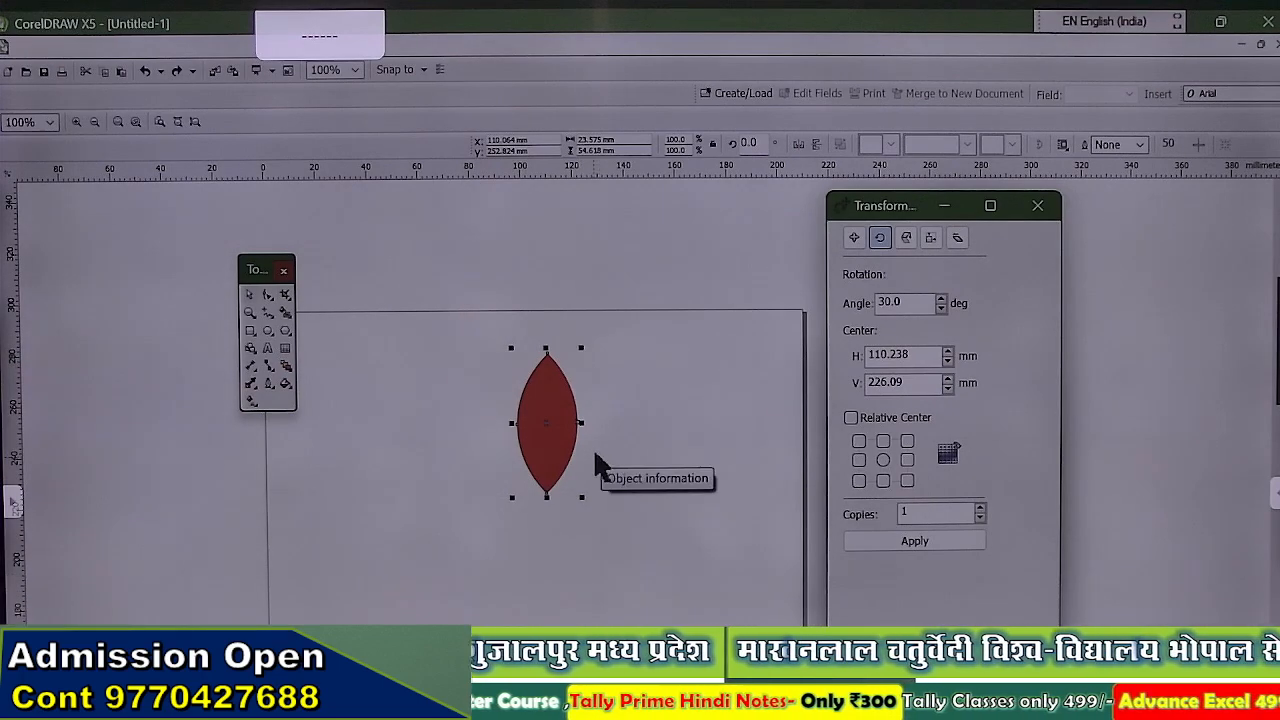
Apply a horizontal linear transparency to the red petal, solid at its left edge and fully faded out at its vertical centre line.
{"action": "scroll", "coordinate": [549, 447], "scroll_direction": "up", "scroll_amount": 1}
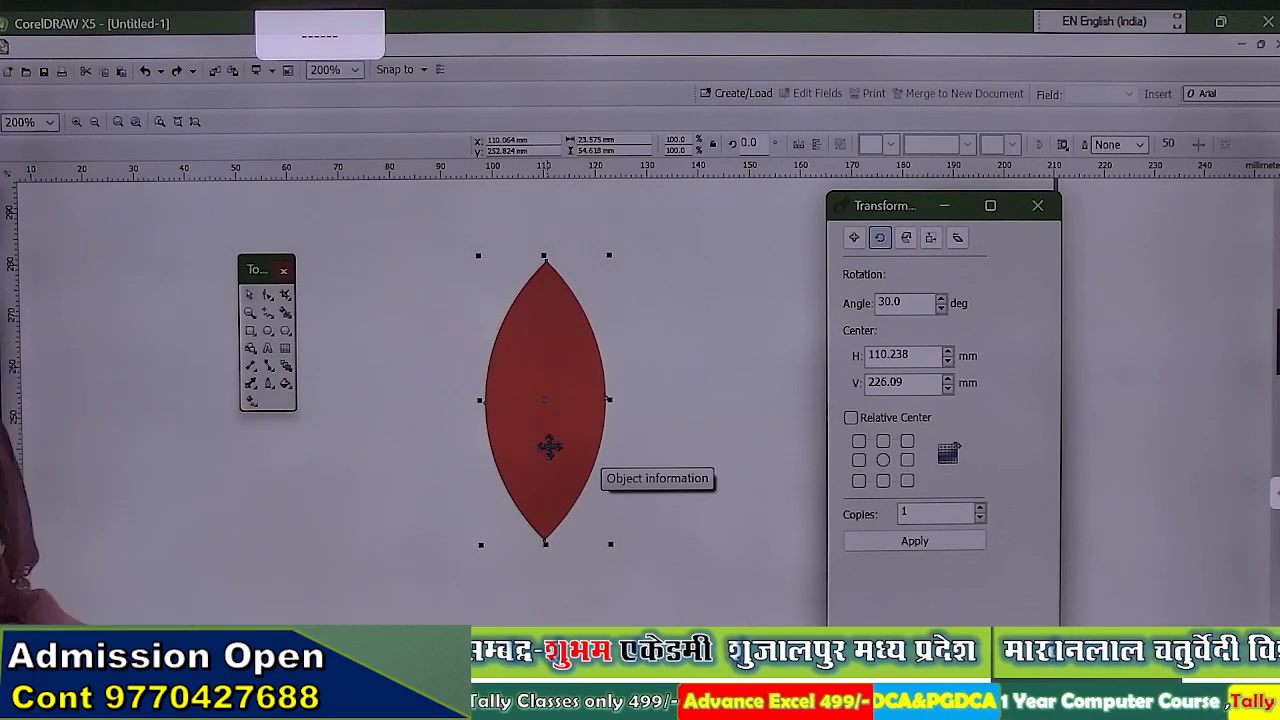
{"action": "left_click", "coordinate": [292, 372]}
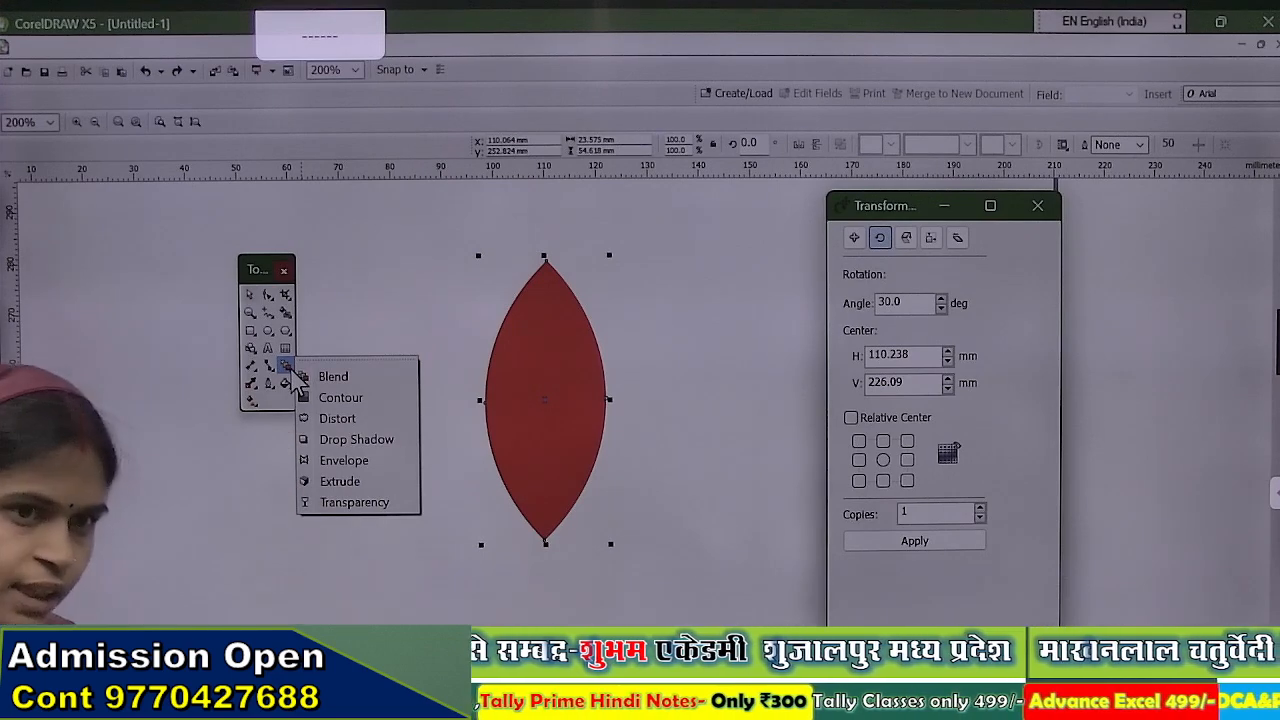
{"action": "left_click", "coordinate": [268, 366]}
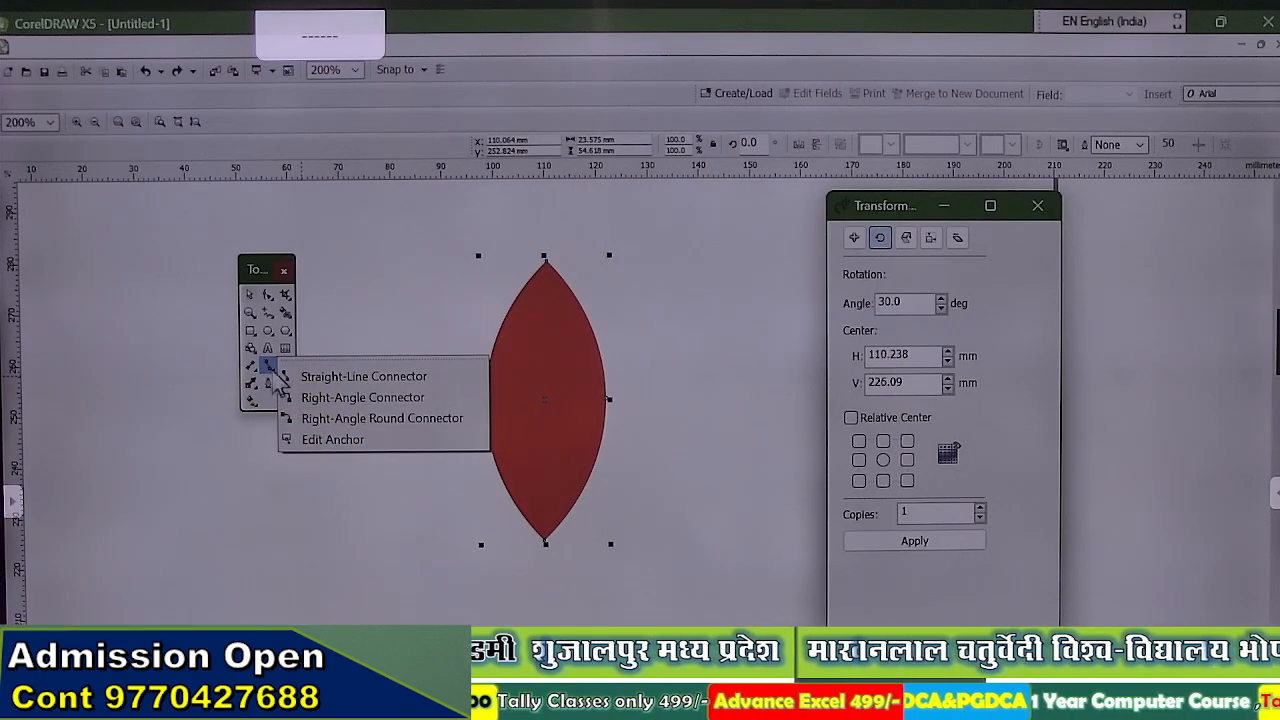
{"action": "left_click", "coordinate": [300, 378]}
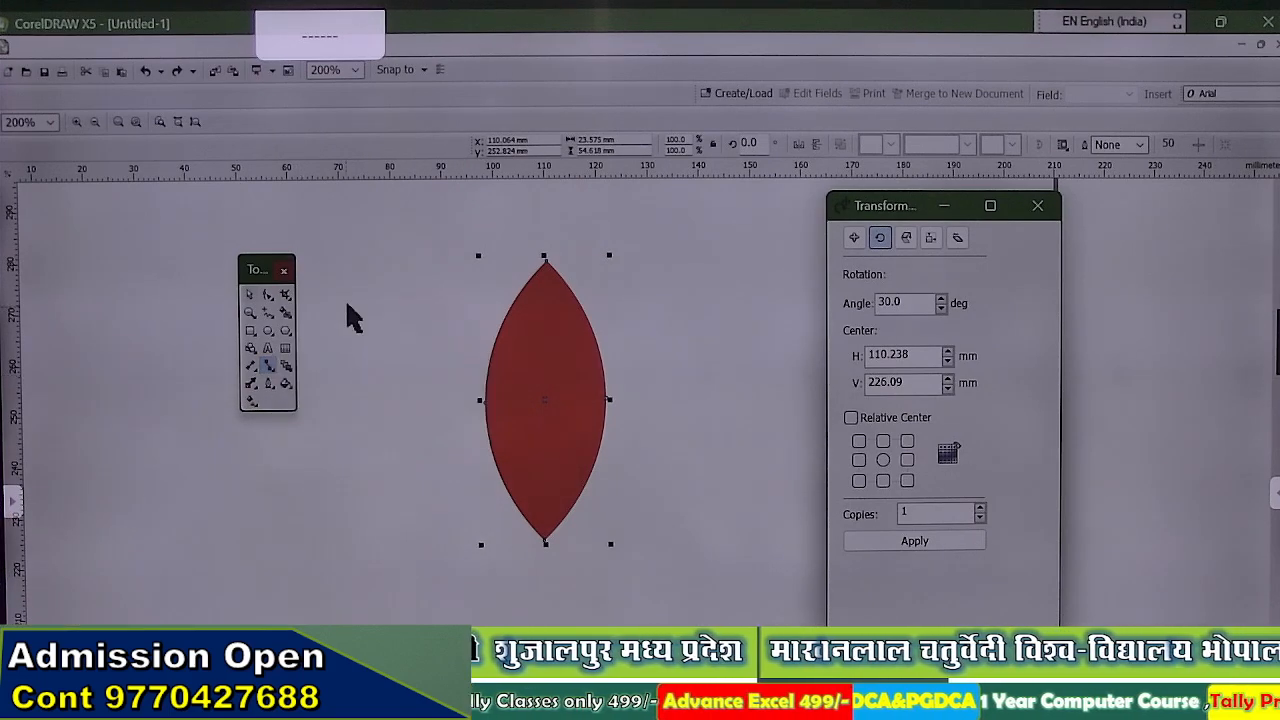
{"action": "left_click", "coordinate": [292, 372]}
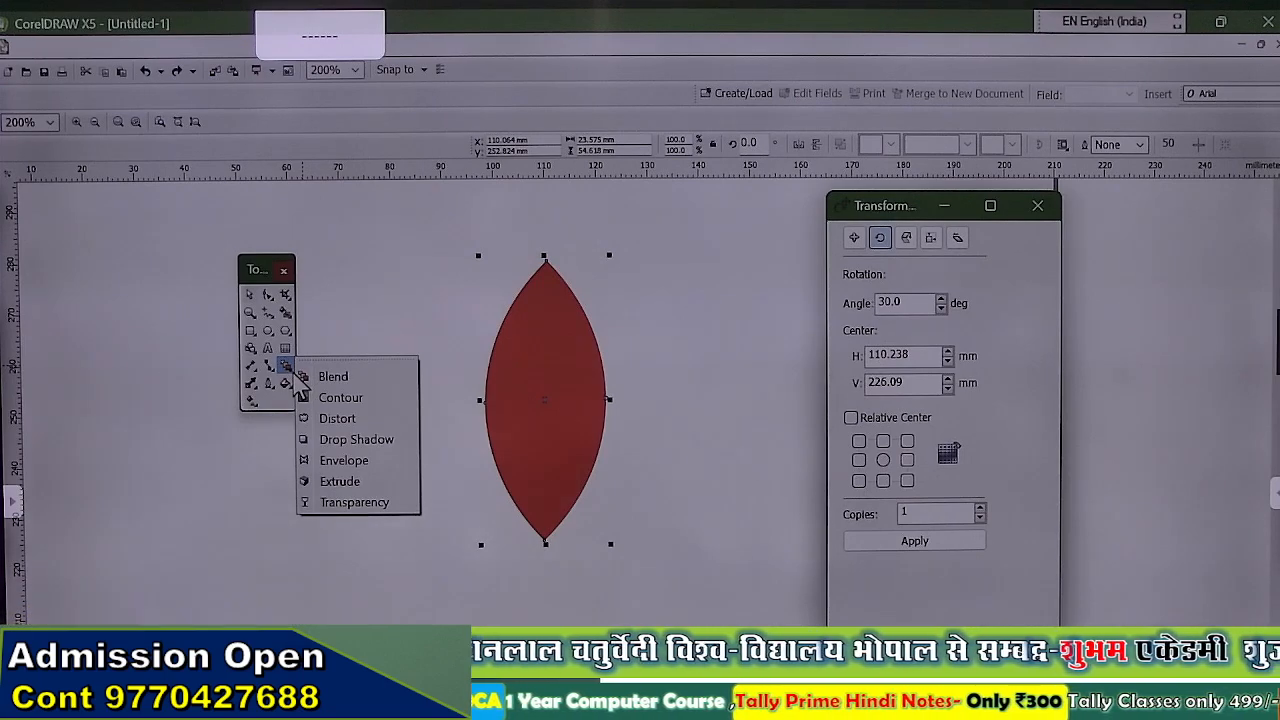
{"action": "left_click", "coordinate": [288, 386]}
{"action": "left_click", "coordinate": [287, 365]}
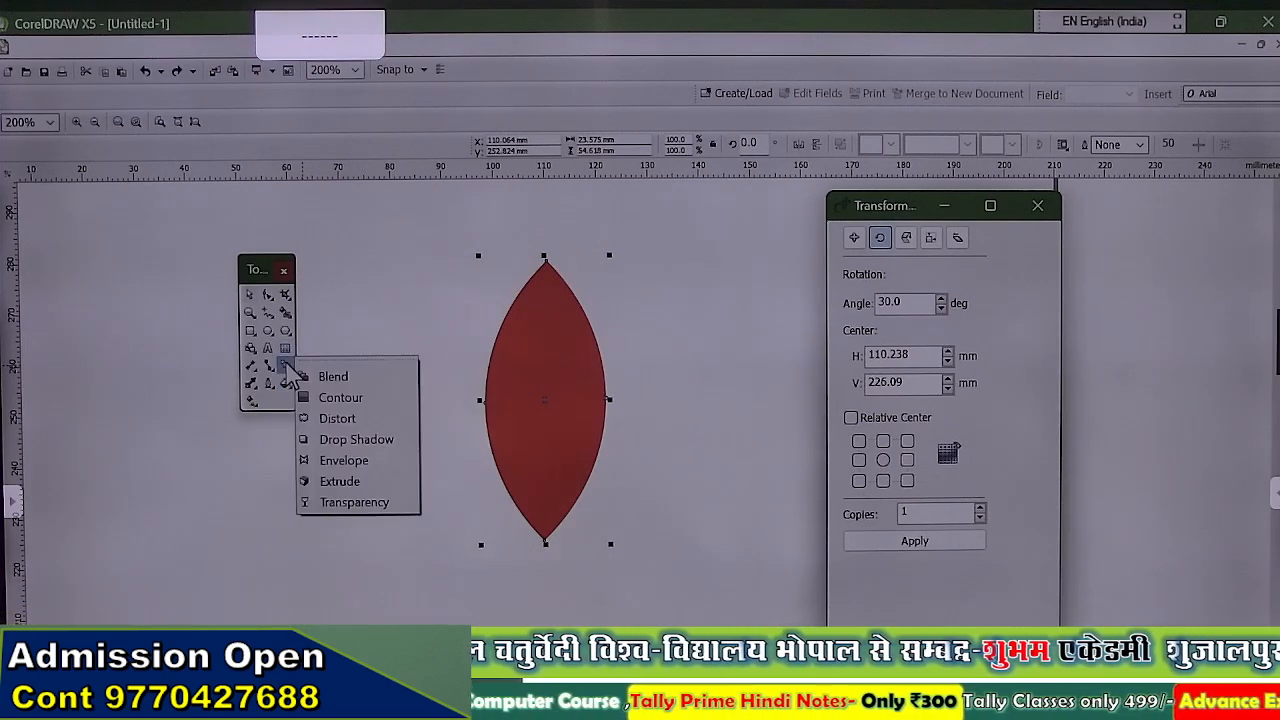
{"action": "left_click", "coordinate": [363, 502]}
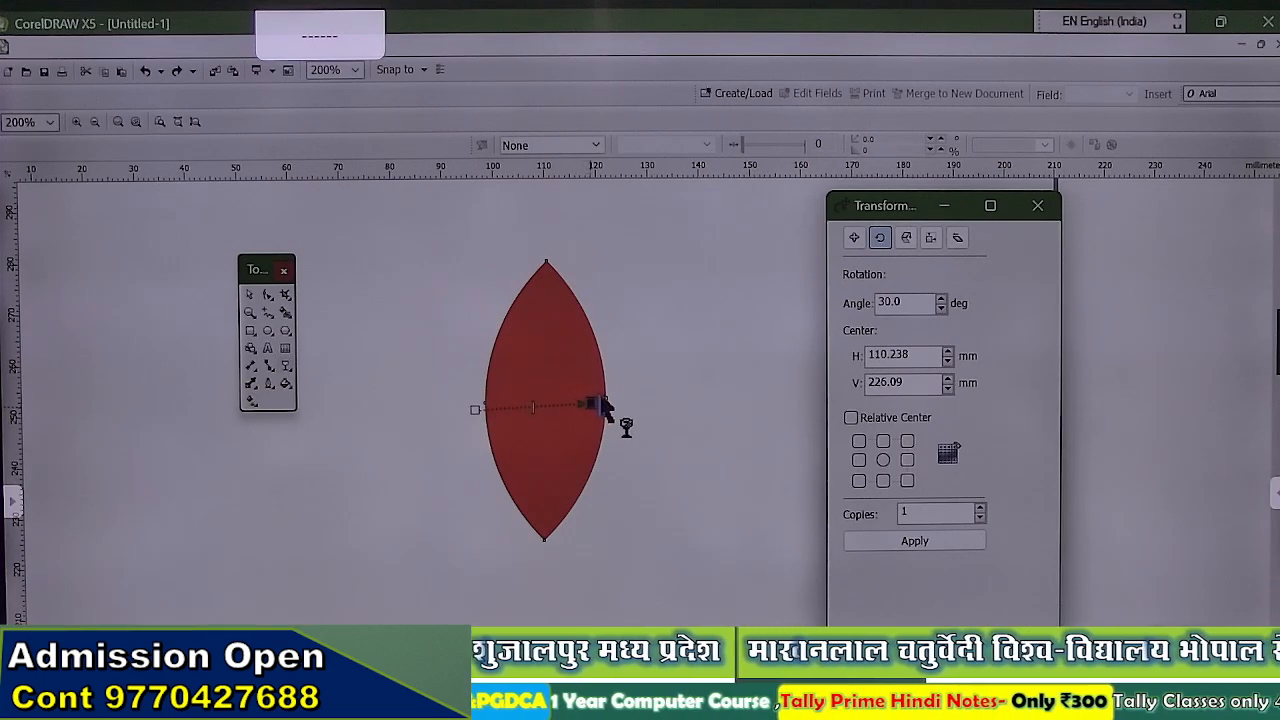
{"action": "left_click_drag", "start_coordinate": [590, 408], "coordinate": [591, 409]}
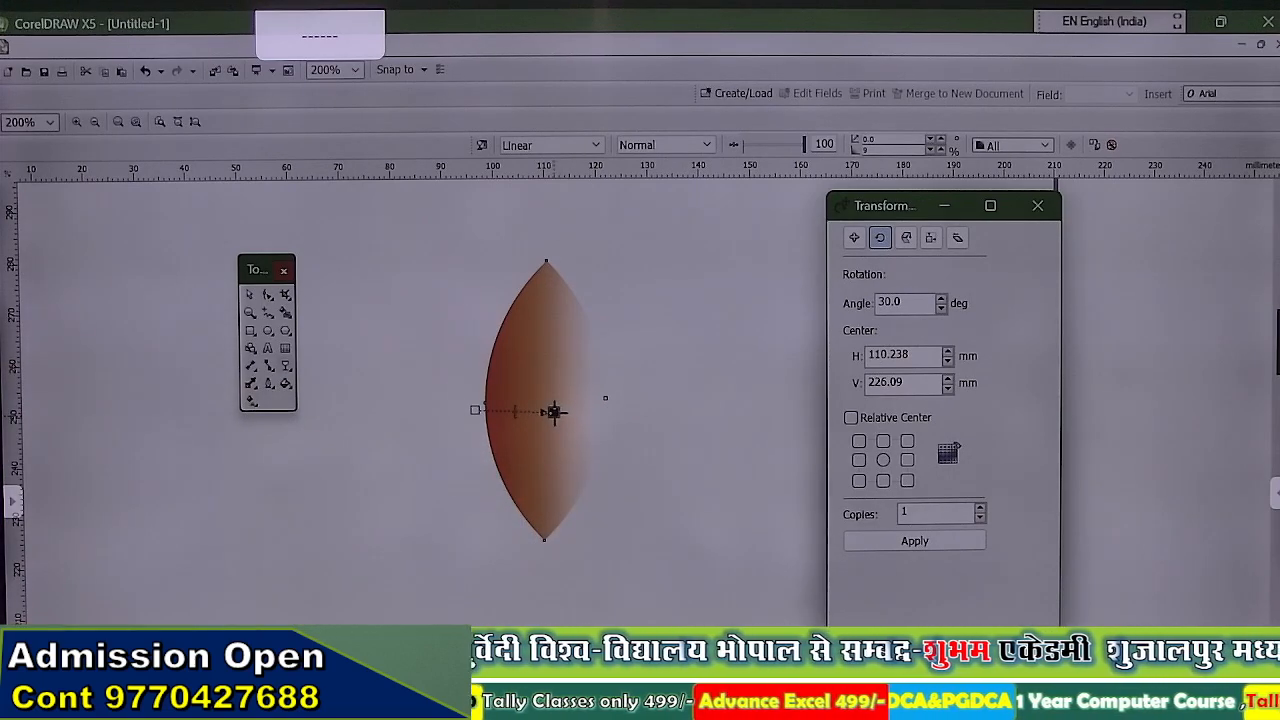
{"action": "left_click_drag", "start_coordinate": [550, 408], "coordinate": [549, 409]}
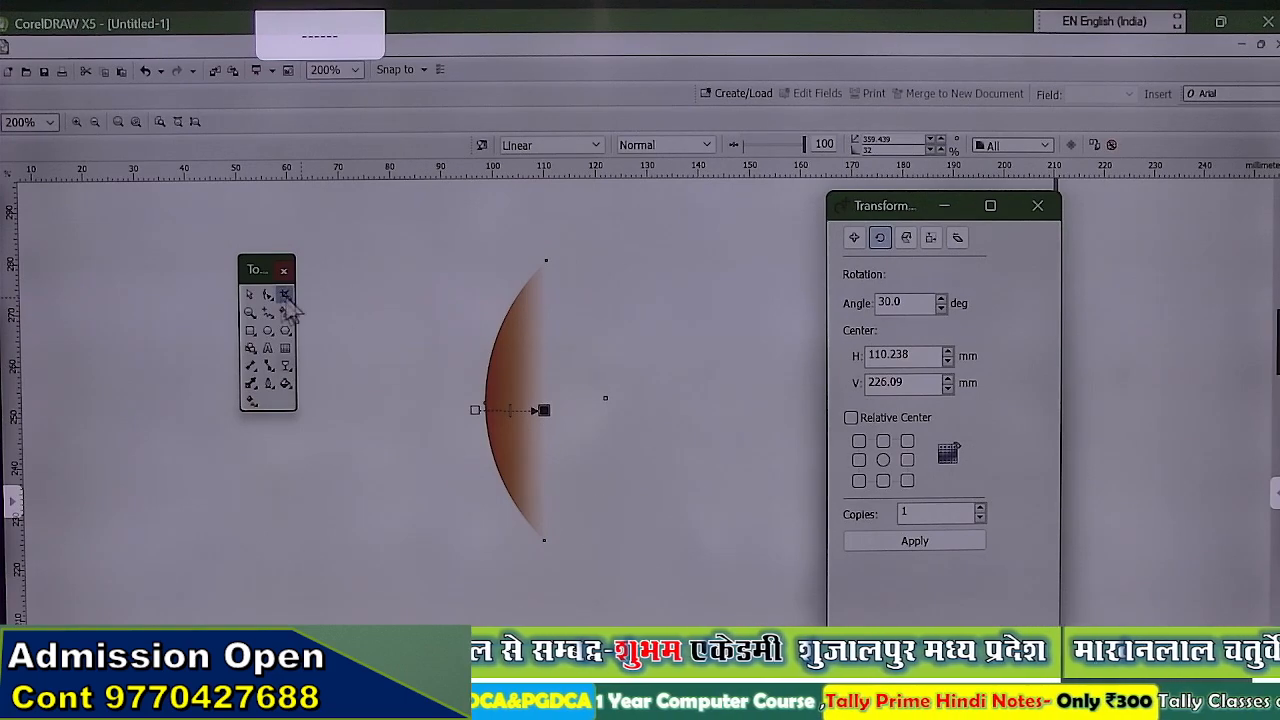
{"action": "left_click", "coordinate": [249, 294]}
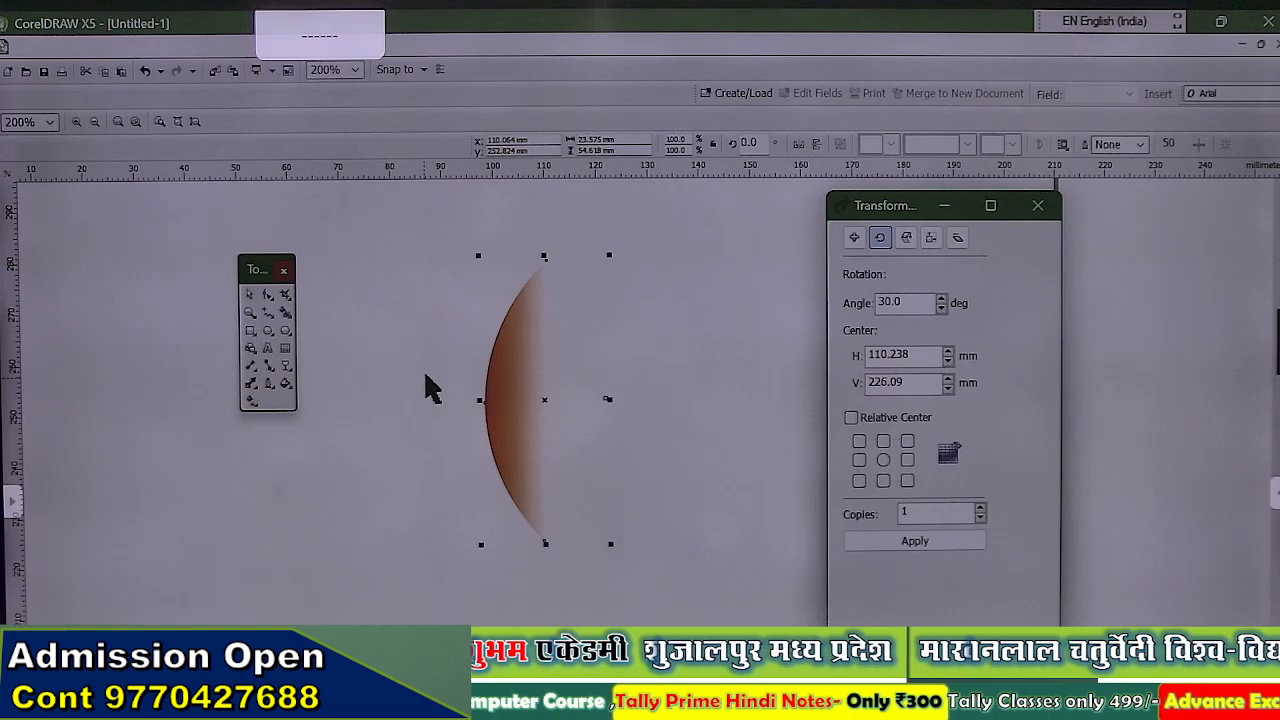
Mirror a duplicate of the half-faded petal horizontally and move it against the original so their faded sides meet.
{"action": "key", "text": "ctrl+d"}
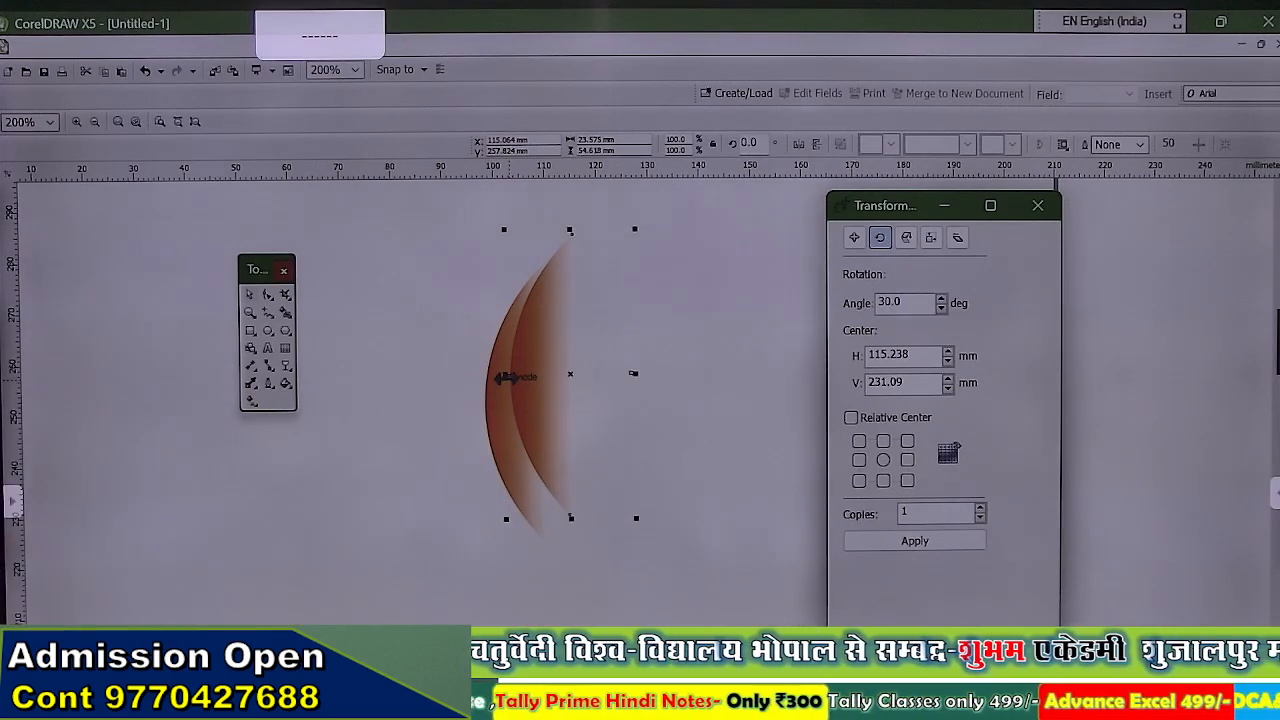
{"action": "left_click", "coordinate": [800, 146]}
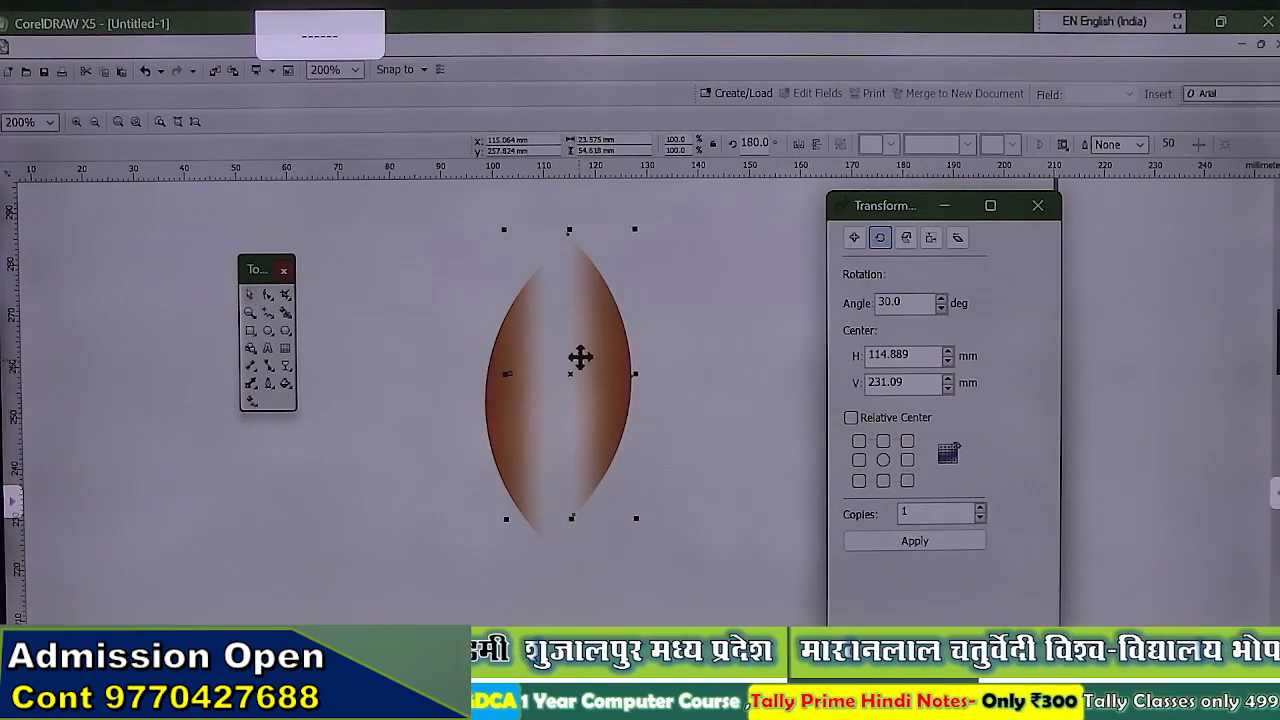
{"action": "left_click_drag", "start_coordinate": [580, 357], "coordinate": [565, 380]}
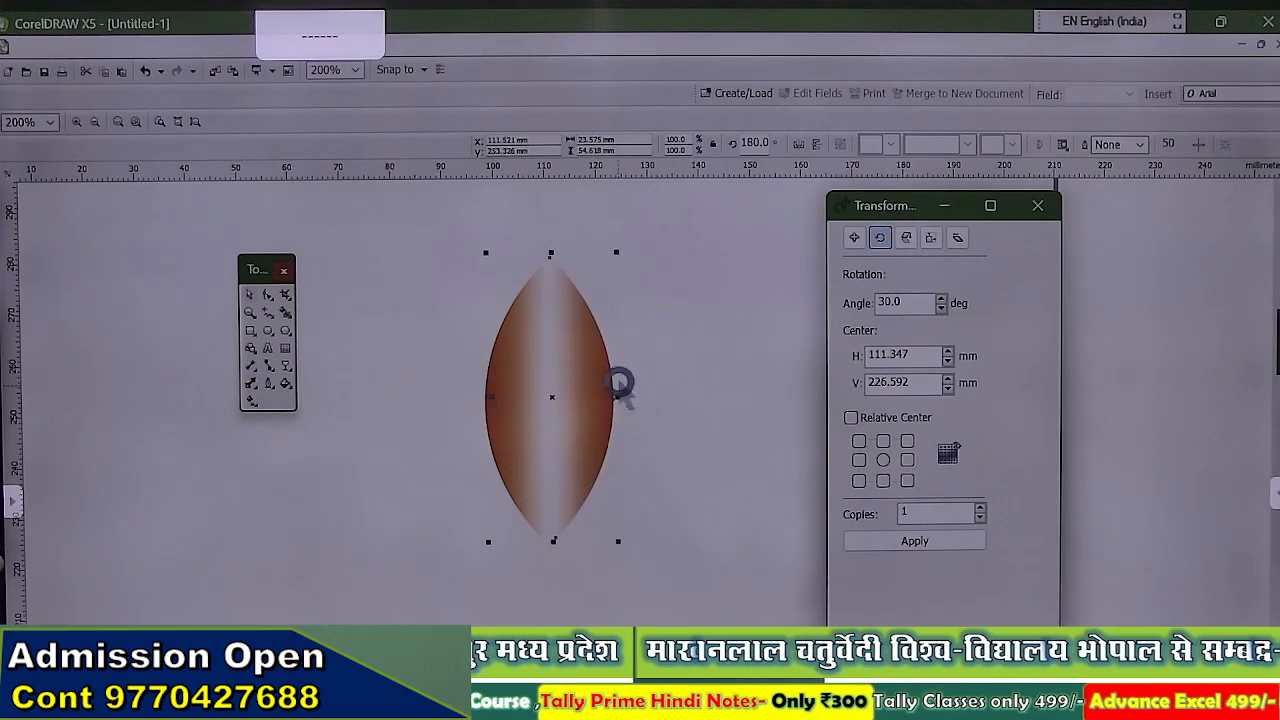
Nudge the mirrored half left and down to X 109.721 mm, Y 252.826 mm so both halves form one symmetric petal.
{"action": "key", "text": "Left"}
{"action": "key", "text": "Left"}
{"action": "key", "text": "Left"}
{"action": "key", "text": "Left"}
{"action": "key", "text": "Left"}
{"action": "key", "text": "Left"}
{"action": "key", "text": "Left"}
{"action": "key", "text": "Left"}
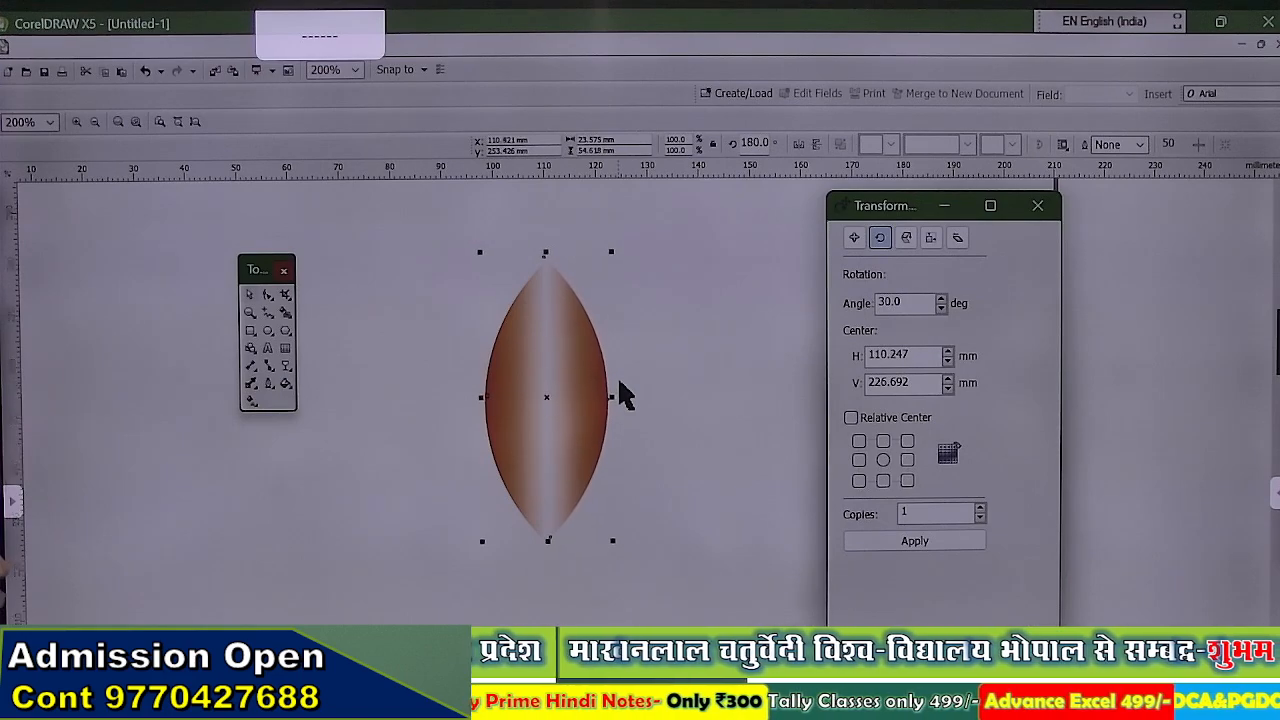
{"action": "key", "text": "Down"}
{"action": "key", "text": "Down"}
{"action": "key", "text": "Left"}
{"action": "key", "text": "Left"}
{"action": "key", "text": "Left"}
{"action": "key", "text": "Left"}
{"action": "key", "text": "Left"}
{"action": "key", "text": "Down"}
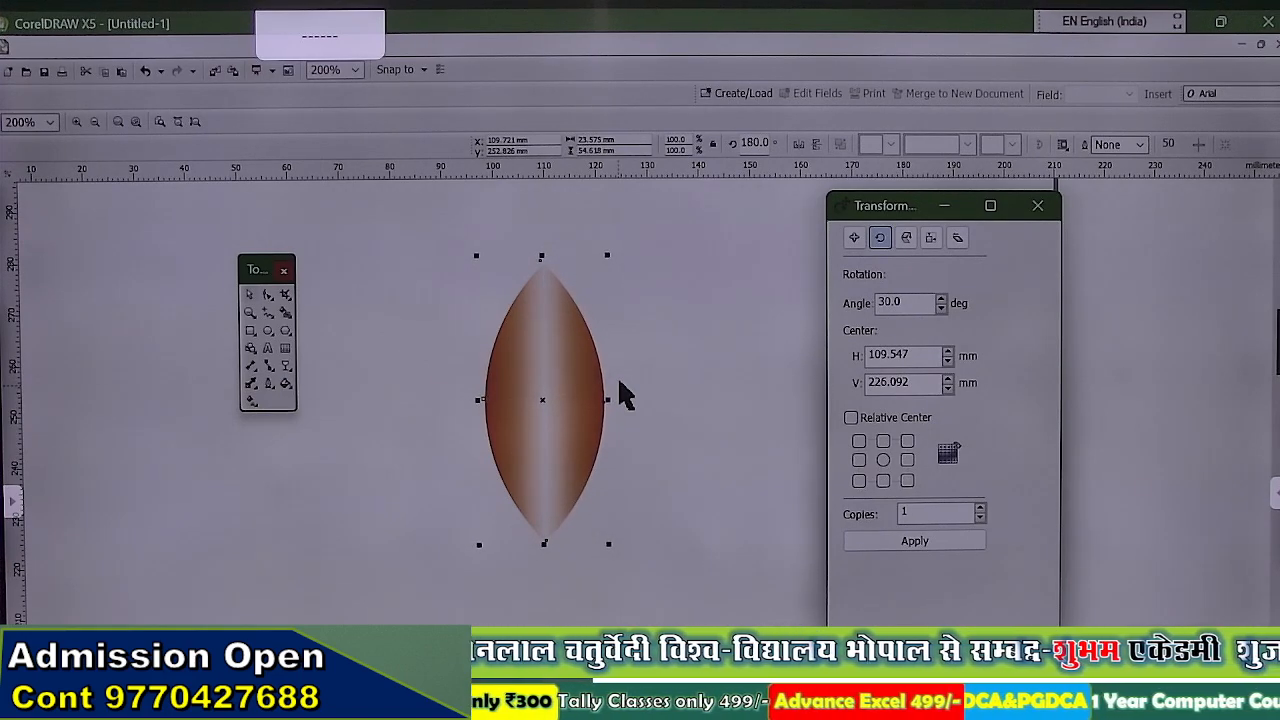
Try to make 30° rotated copies of both ungrouped petal halves around the bottom tip at H 109.893 mm, V 225.755 mm.
{"action": "left_click_drag", "start_coordinate": [389, 234], "coordinate": [480, 340]}
{"action": "mouse_move", "coordinate": [683, 585]}
{"action": "left_mouse_down"}
{"action": "mouse_move", "coordinate": [700, 598]}
{"action": "mouse_move", "coordinate": [689, 580]}
{"action": "left_mouse_up"}
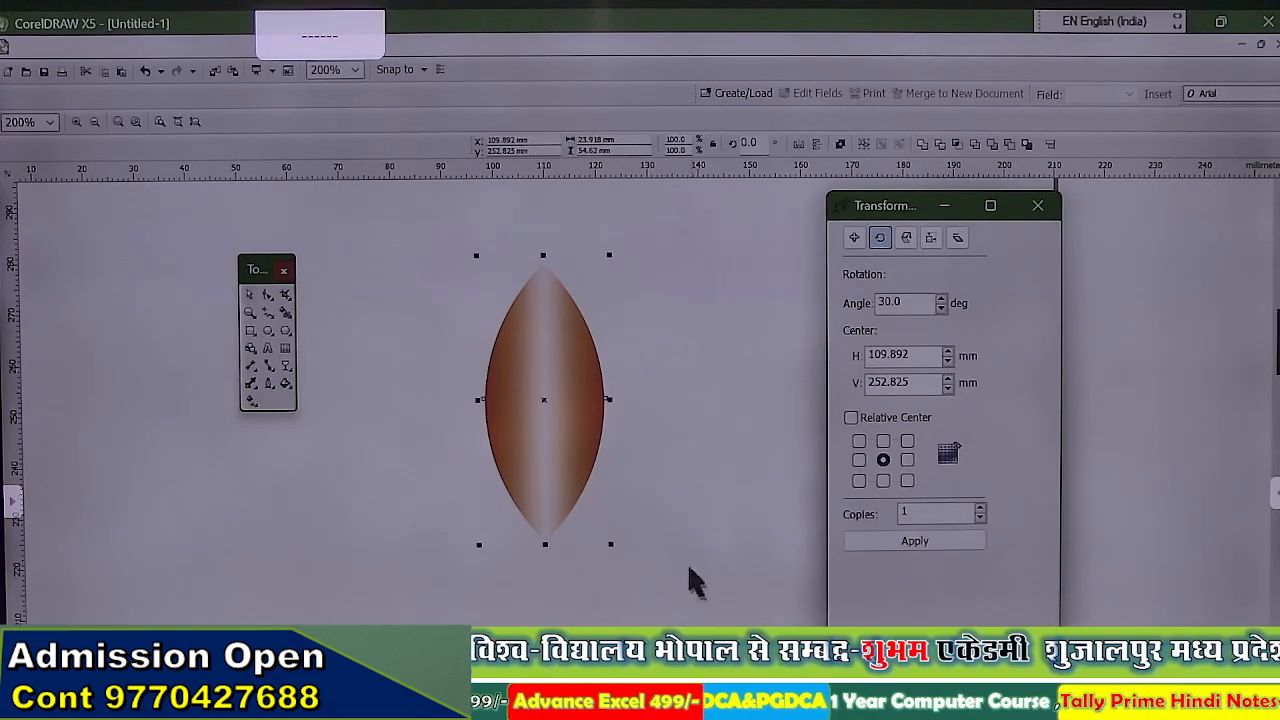
{"action": "left_click", "coordinate": [593, 418]}
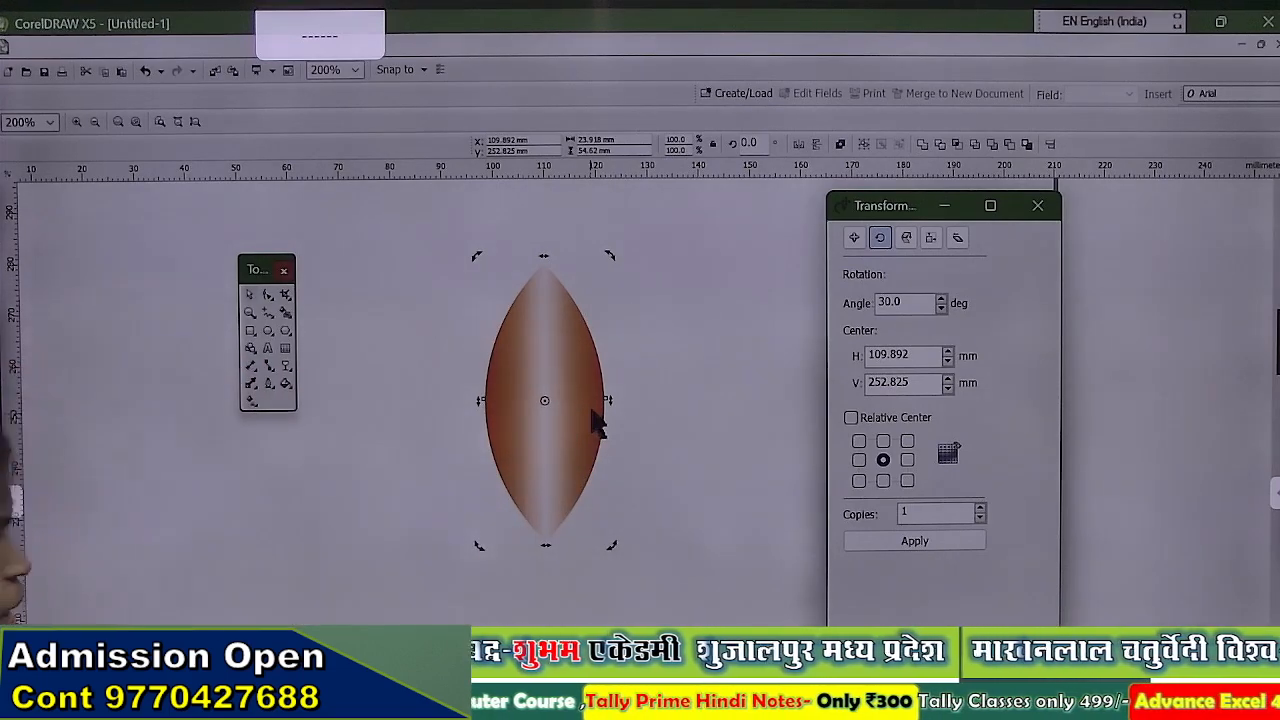
{"action": "mouse_move", "coordinate": [543, 400]}
{"action": "left_mouse_down"}
{"action": "mouse_move", "coordinate": [540, 370]}
{"action": "mouse_move", "coordinate": [545, 539]}
{"action": "left_mouse_up"}
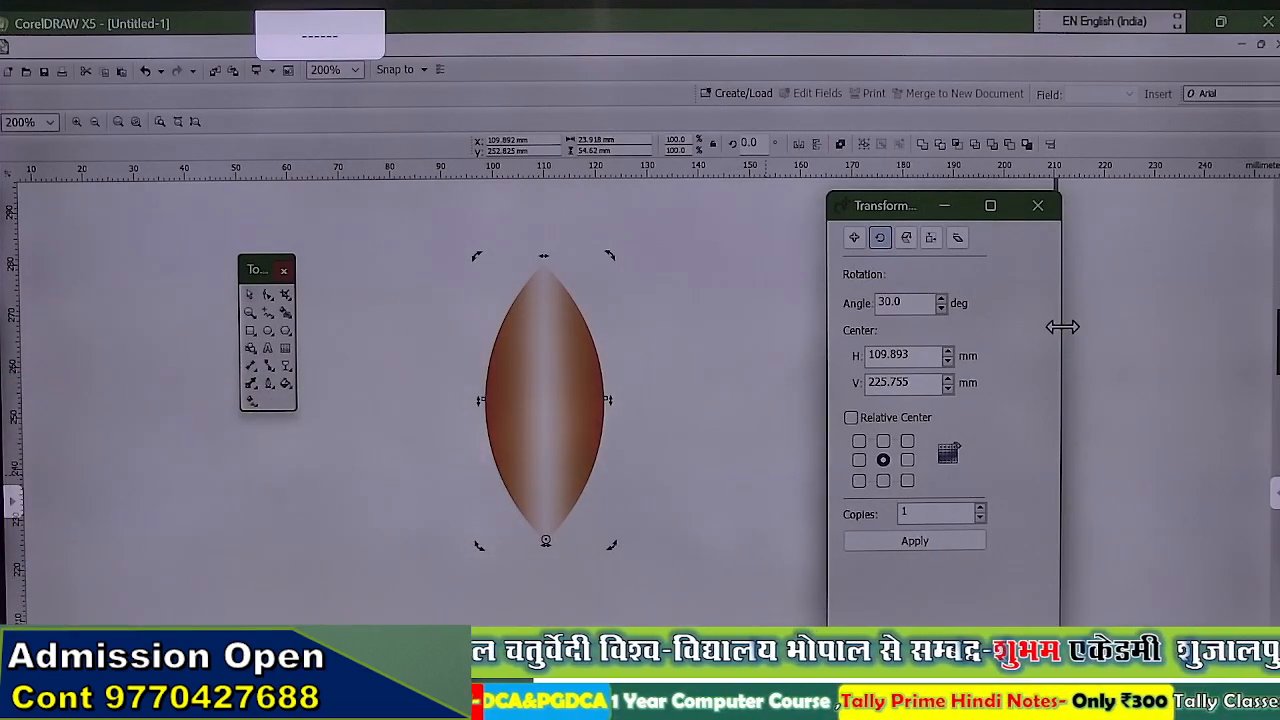
{"action": "left_click", "coordinate": [948, 548]}
{"action": "left_click", "coordinate": [948, 548]}
{"action": "left_click", "coordinate": [948, 548]}
{"action": "left_click", "coordinate": [948, 548]}
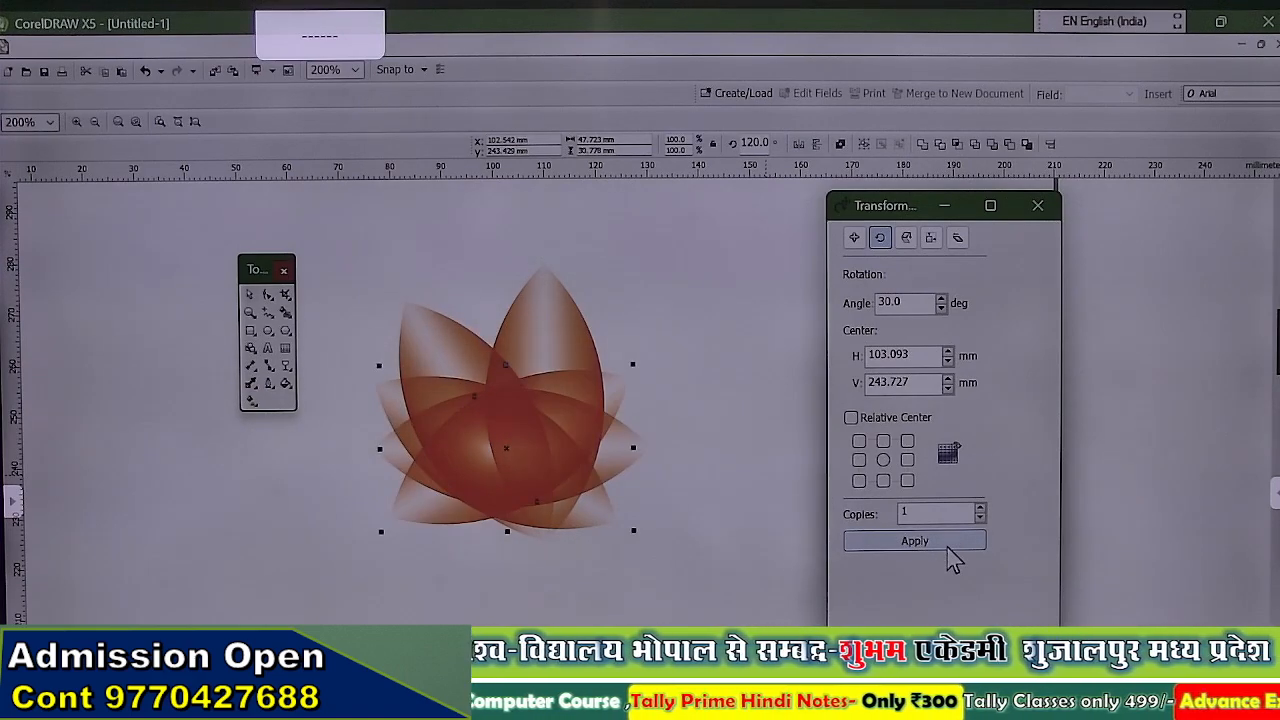
Retry one 30° copy of the ungrouped halves and undo every rotated copy back to the single petal.
{"action": "key", "text": "ctrl+z"}
{"action": "key", "text": "ctrl+z"}
{"action": "key", "text": "ctrl+z"}
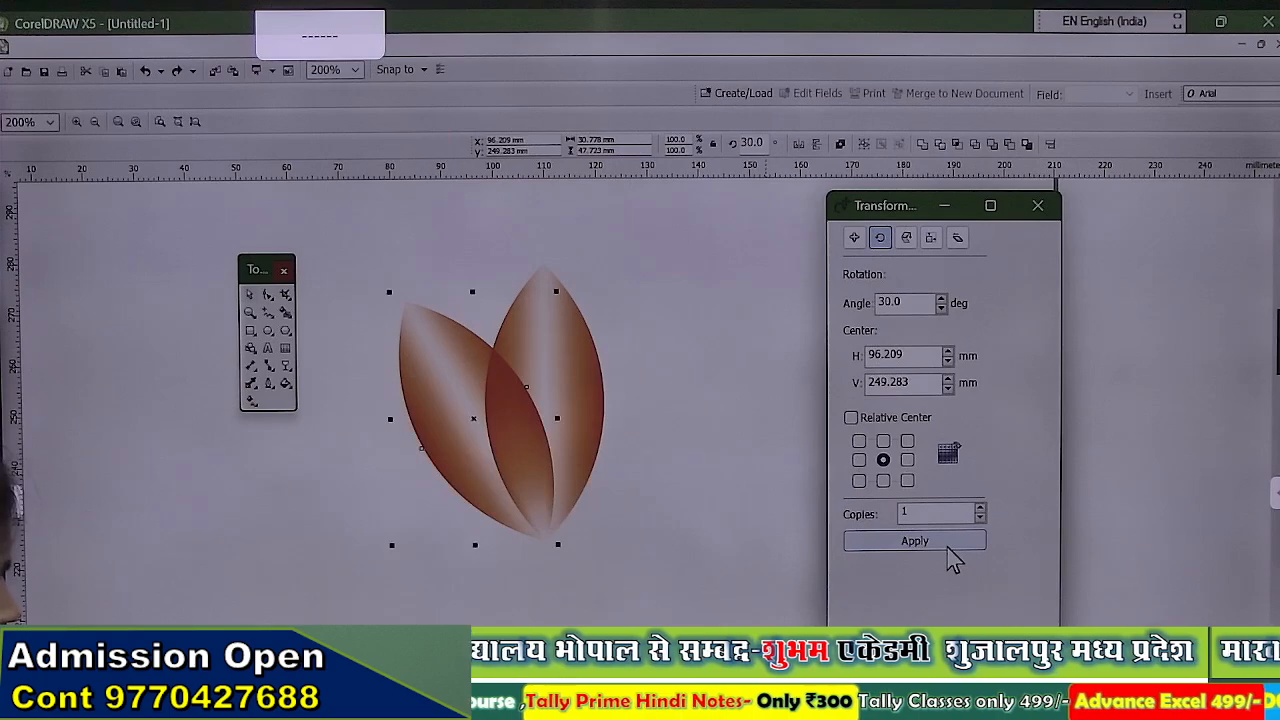
{"action": "left_click", "coordinate": [948, 548]}
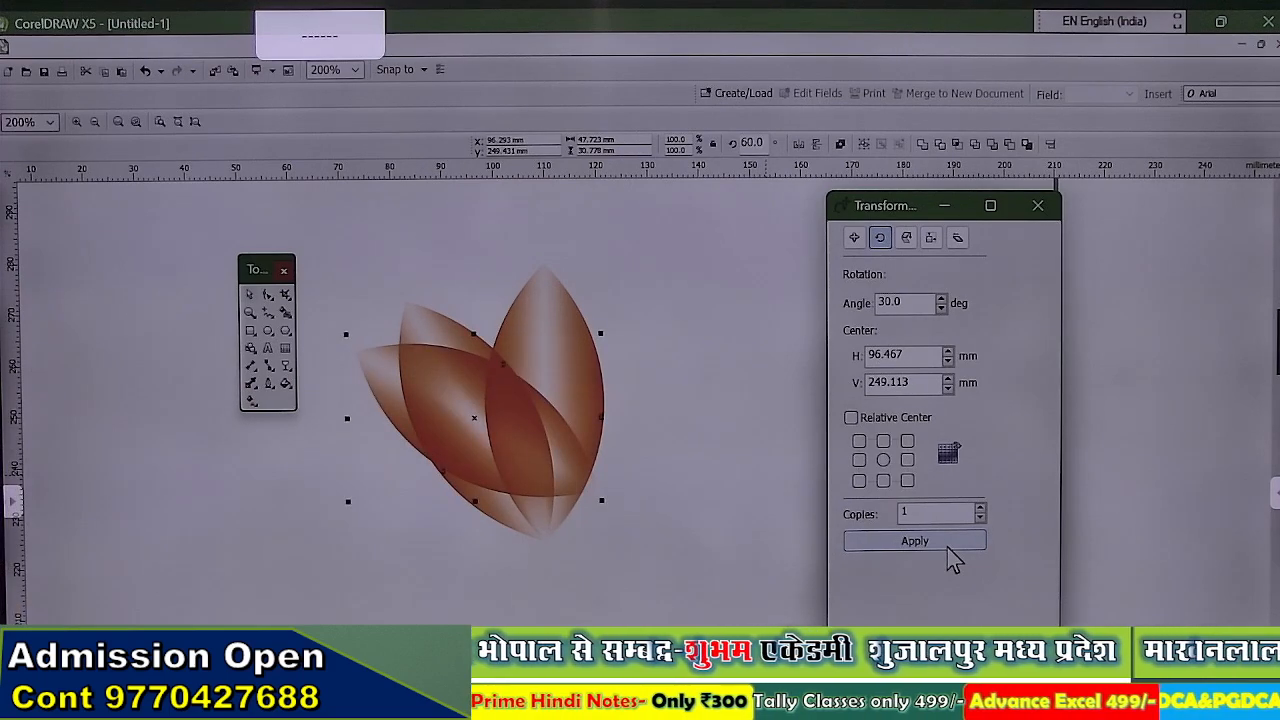
{"action": "key", "text": "ctrl+z"}
{"action": "key", "text": "ctrl+z"}
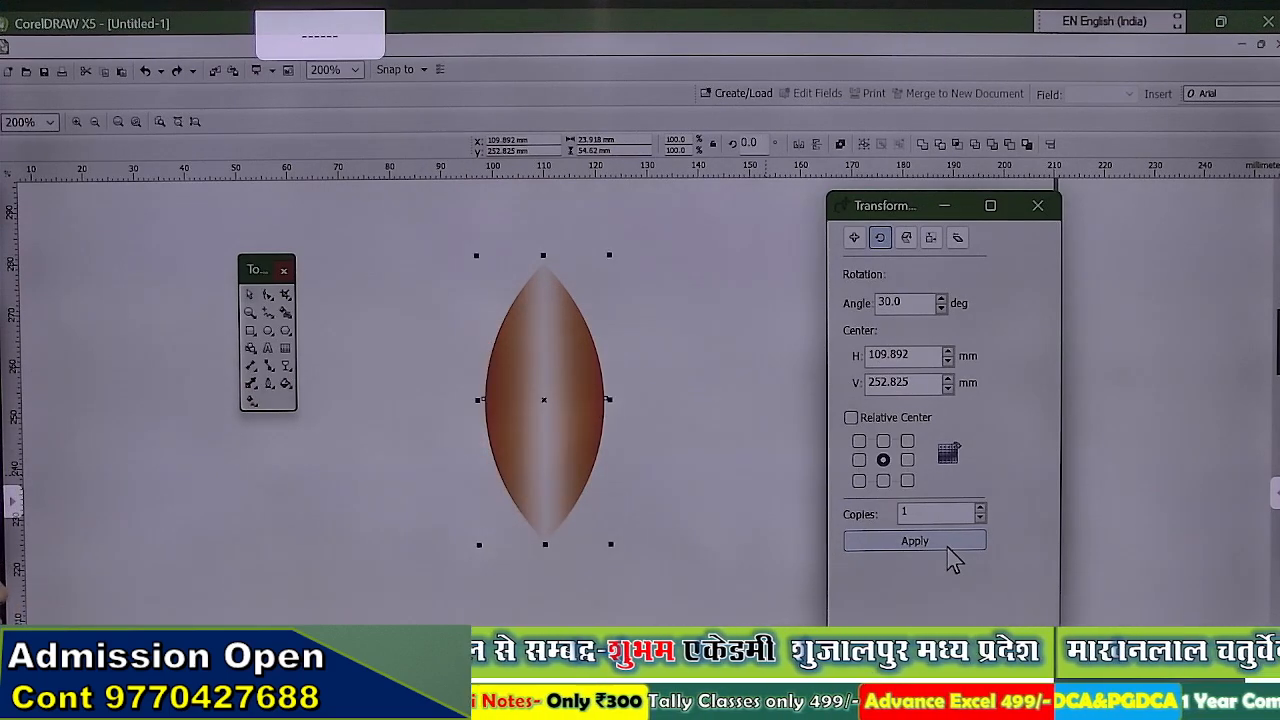
Group the two petal halves and place the group's rotation centre on its bottom tip at H 109.893 mm, V 225.755 mm.
{"action": "left_click", "coordinate": [789, 563]}
{"action": "left_click_drag", "start_coordinate": [433, 228], "coordinate": [660, 598]}
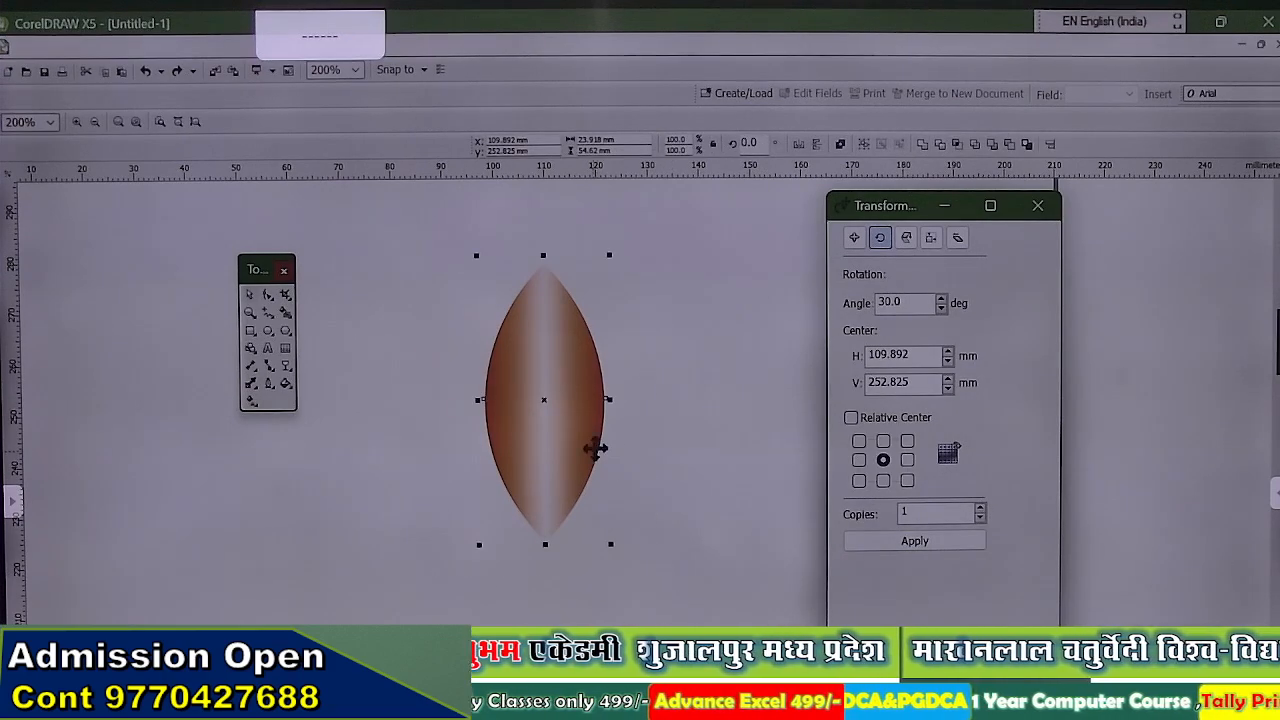
{"action": "right_click", "coordinate": [596, 455]}
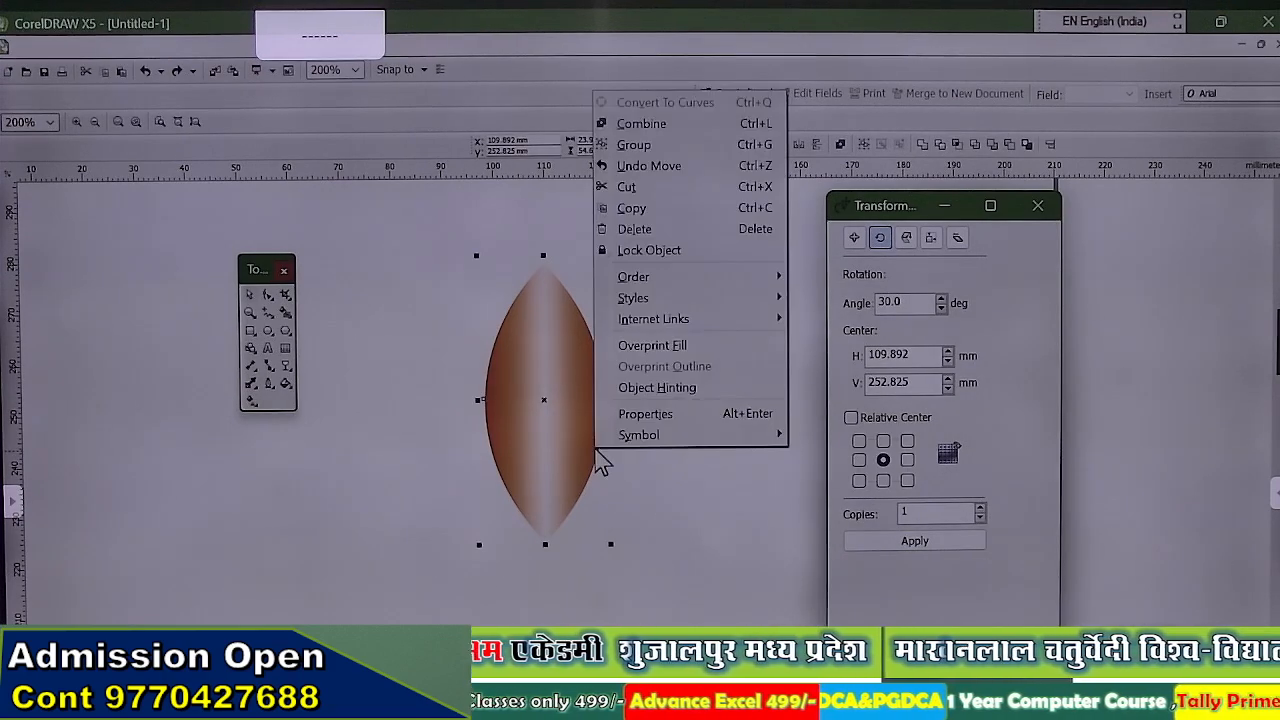
{"action": "left_click", "coordinate": [655, 145]}
{"action": "left_click", "coordinate": [585, 356]}
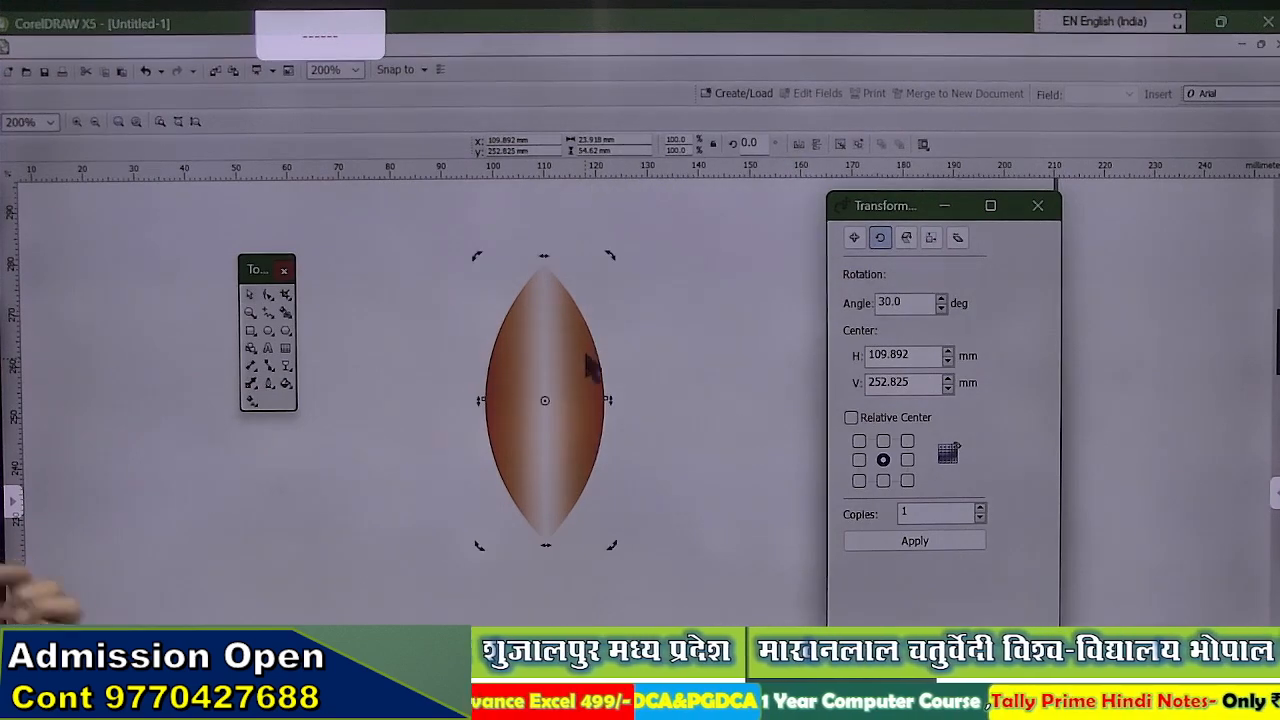
{"action": "left_click_drag", "start_coordinate": [546, 468], "coordinate": [545, 538]}
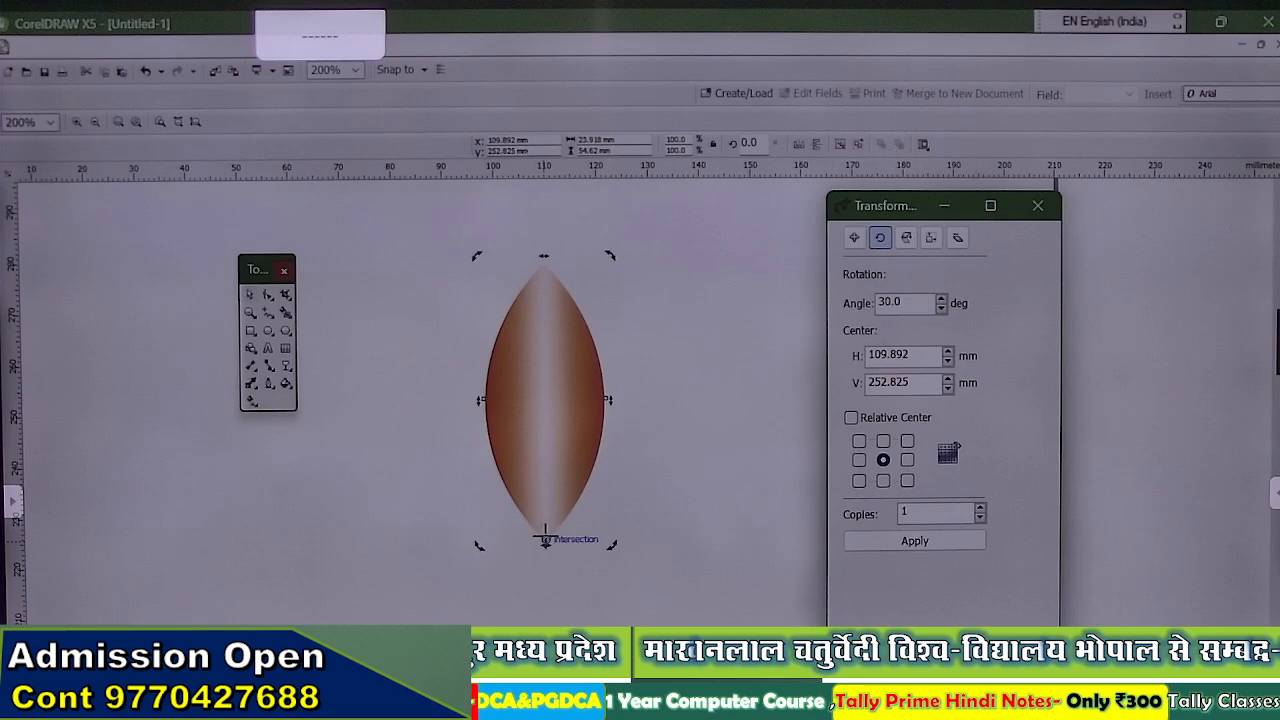
Apply the 30° rotated copy of the grouped petal repeatedly until twelve faded petals complete the flower, and deselect it.
{"action": "left_click", "coordinate": [918, 543]}
{"action": "left_click", "coordinate": [918, 543]}
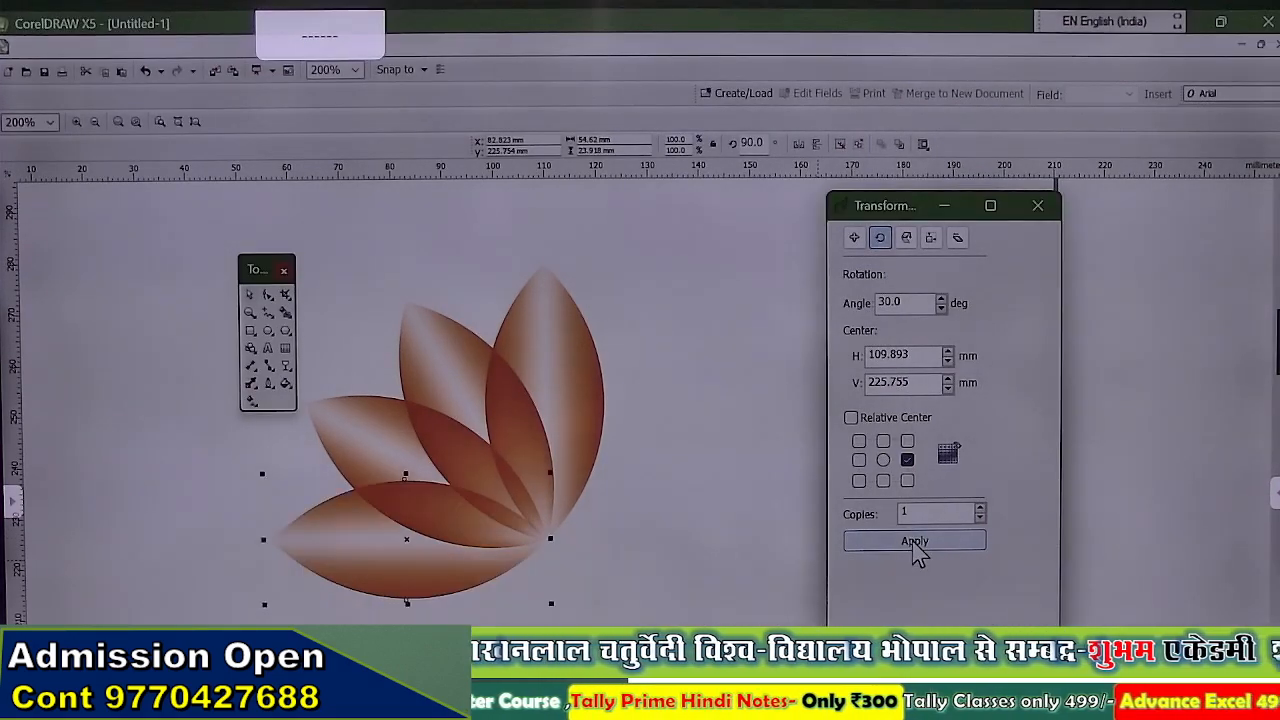
{"action": "left_click", "coordinate": [913, 542]}
{"action": "left_click", "coordinate": [913, 542]}
{"action": "left_click", "coordinate": [913, 542]}
{"action": "left_click", "coordinate": [913, 542]}
{"action": "left_click", "coordinate": [913, 542]}
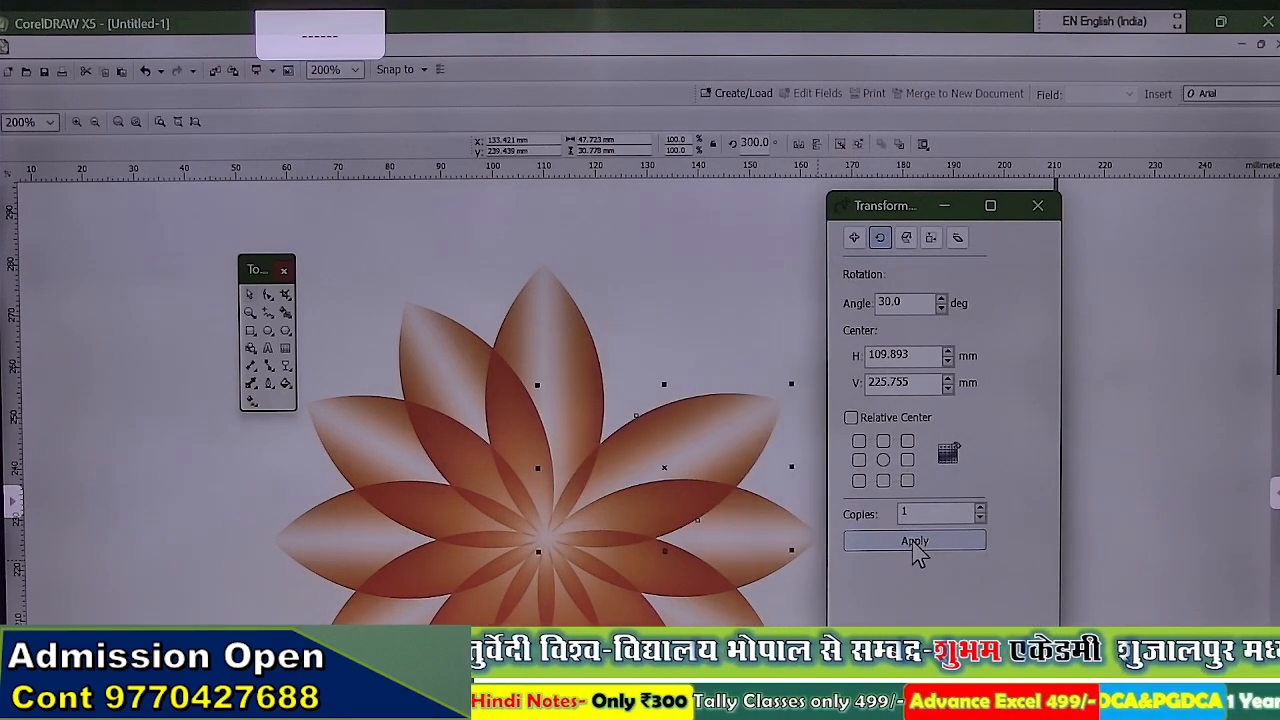
{"action": "left_click", "coordinate": [913, 542]}
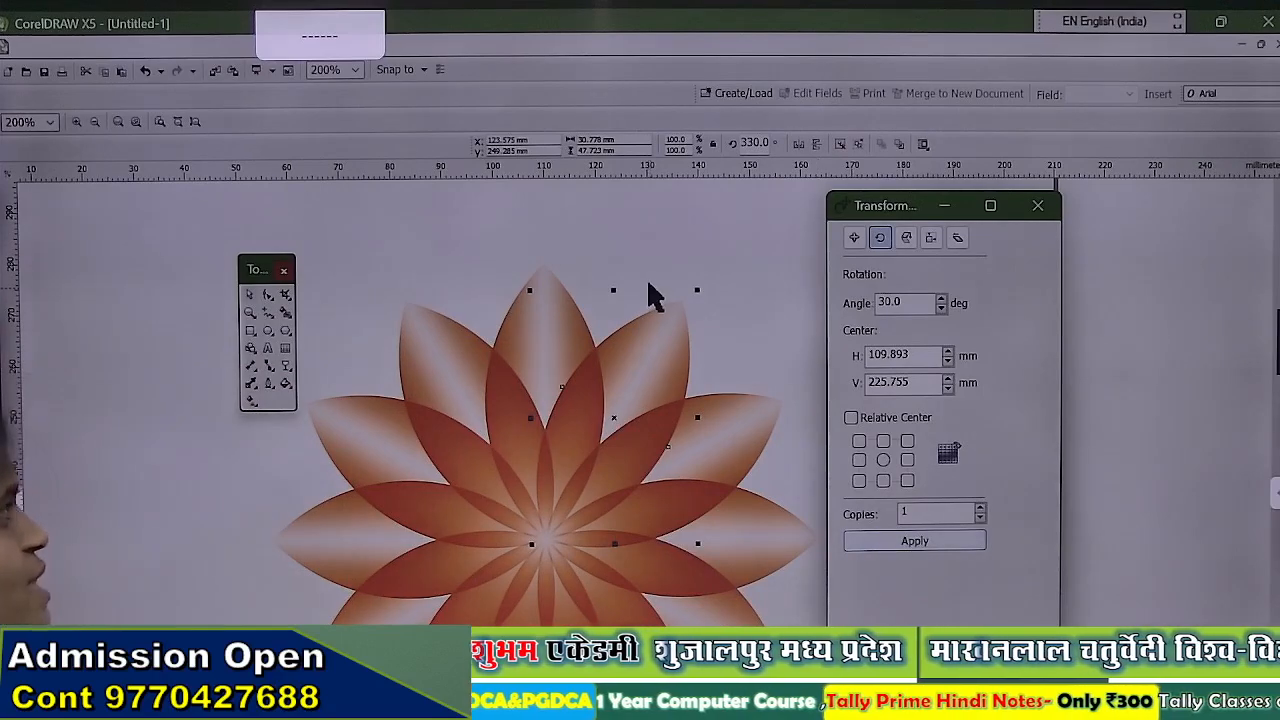
{"action": "scroll", "coordinate": [651, 296], "scroll_direction": "down", "scroll_amount": 2}
{"action": "left_click", "coordinate": [755, 383]}
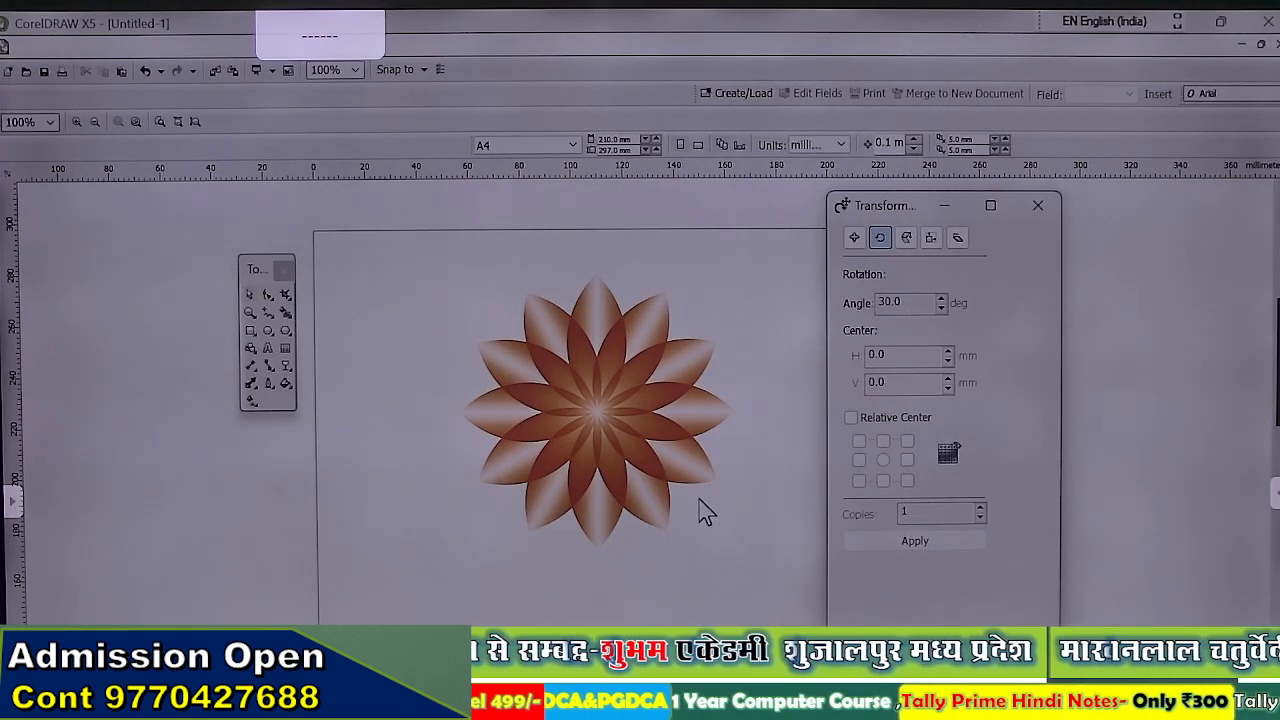
{"action": "left_click", "coordinate": [582, 443]}
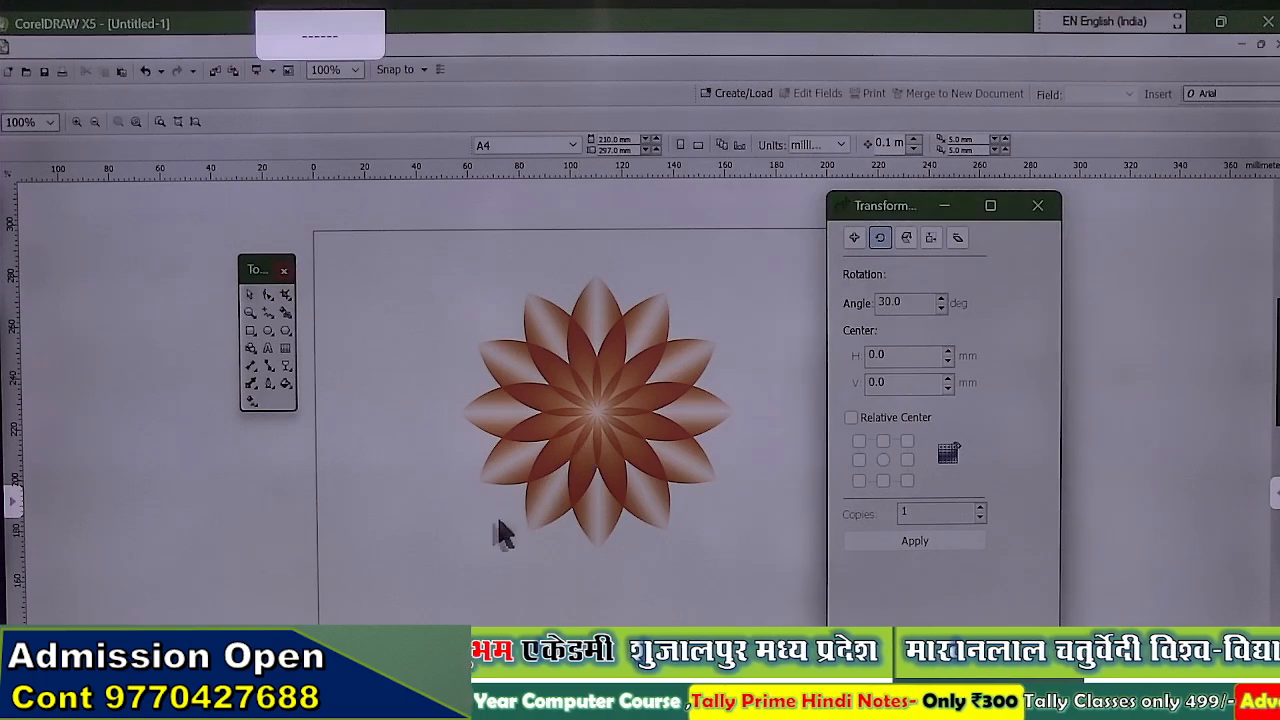
Undo the rotated copies of the faded flower back to the single grouped petal.
{"action": "key", "text": "ctrl+z"}
{"action": "key", "text": "ctrl+z"}
{"action": "key", "text": "ctrl+z"}
{"action": "key", "text": "ctrl+z"}
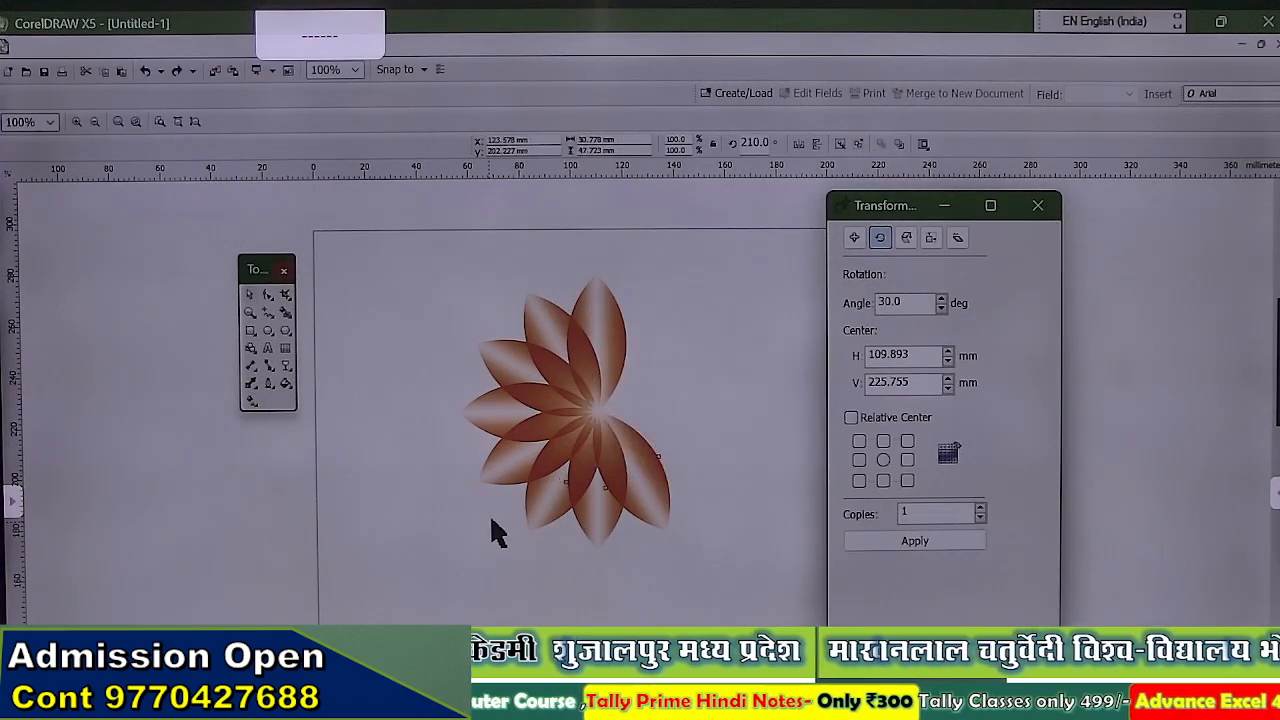
{"action": "key", "text": "ctrl+z"}
{"action": "key", "text": "ctrl+z"}
{"action": "key", "text": "ctrl+z"}
{"action": "key", "text": "ctrl+z"}
{"action": "key", "text": "ctrl+z"}
{"action": "key", "text": "ctrl+z"}
{"action": "key", "text": "ctrl+z"}
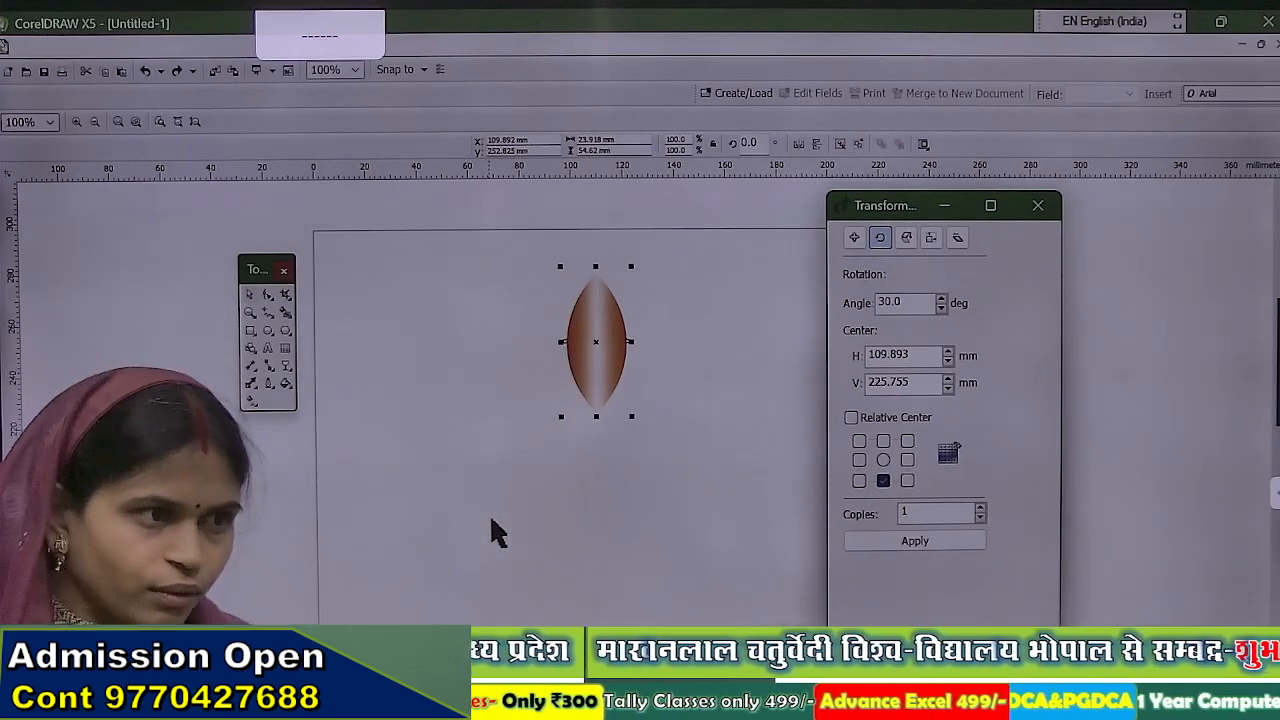
Ungroup the petal and move its right half down below the left half, forming an S-shaped curve.
{"action": "right_click", "coordinate": [589, 343]}
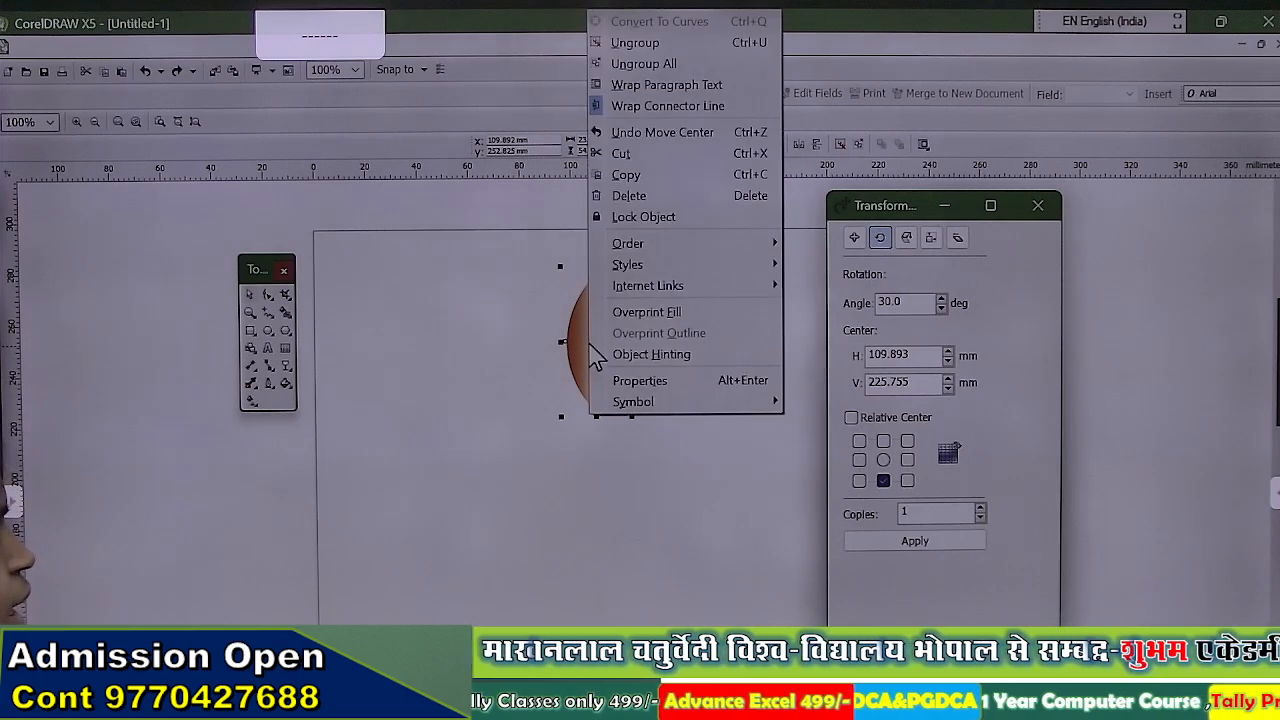
{"action": "left_click", "coordinate": [706, 48]}
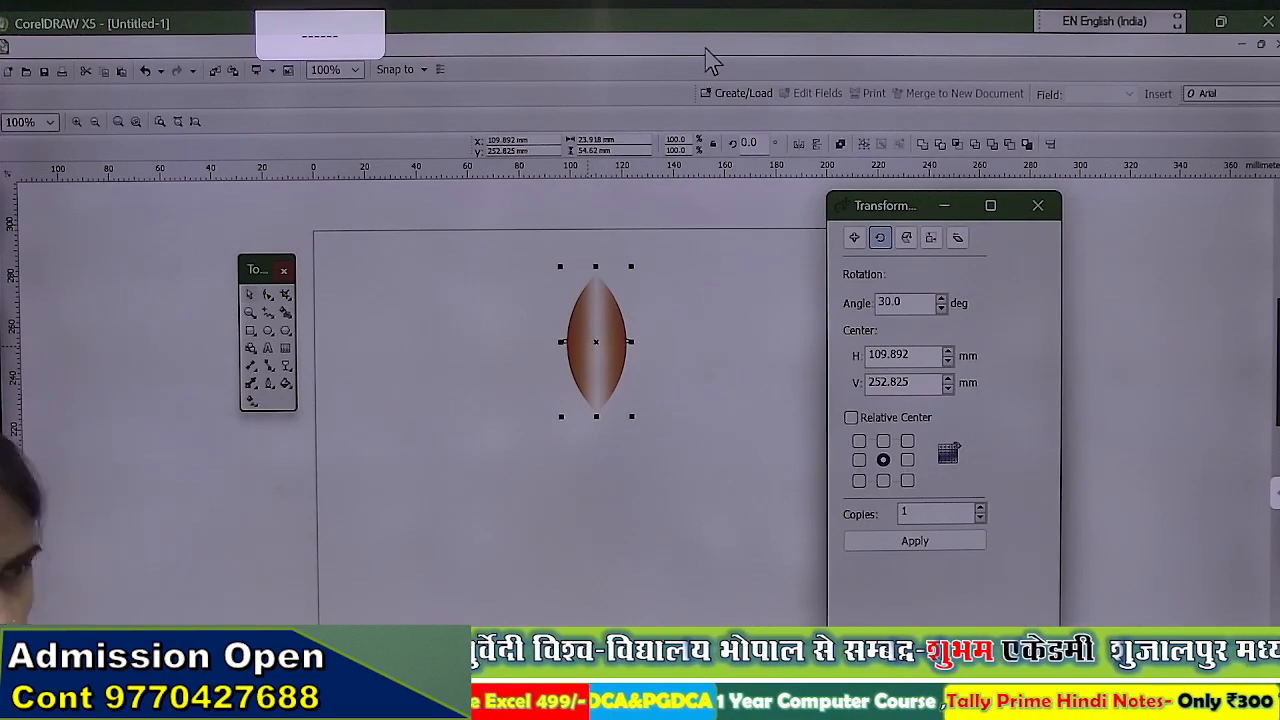
{"action": "left_click", "coordinate": [698, 345]}
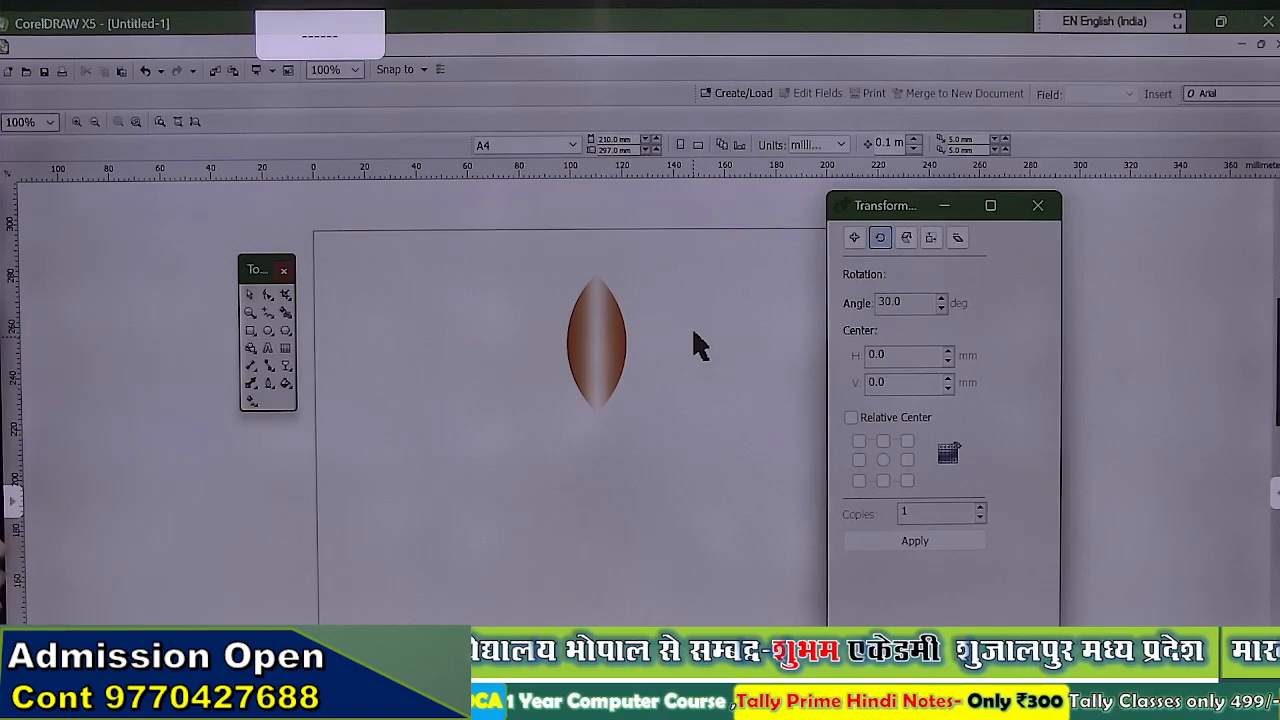
{"action": "left_click", "coordinate": [616, 343]}
{"action": "left_click_drag", "start_coordinate": [617, 343], "coordinate": [613, 458]}
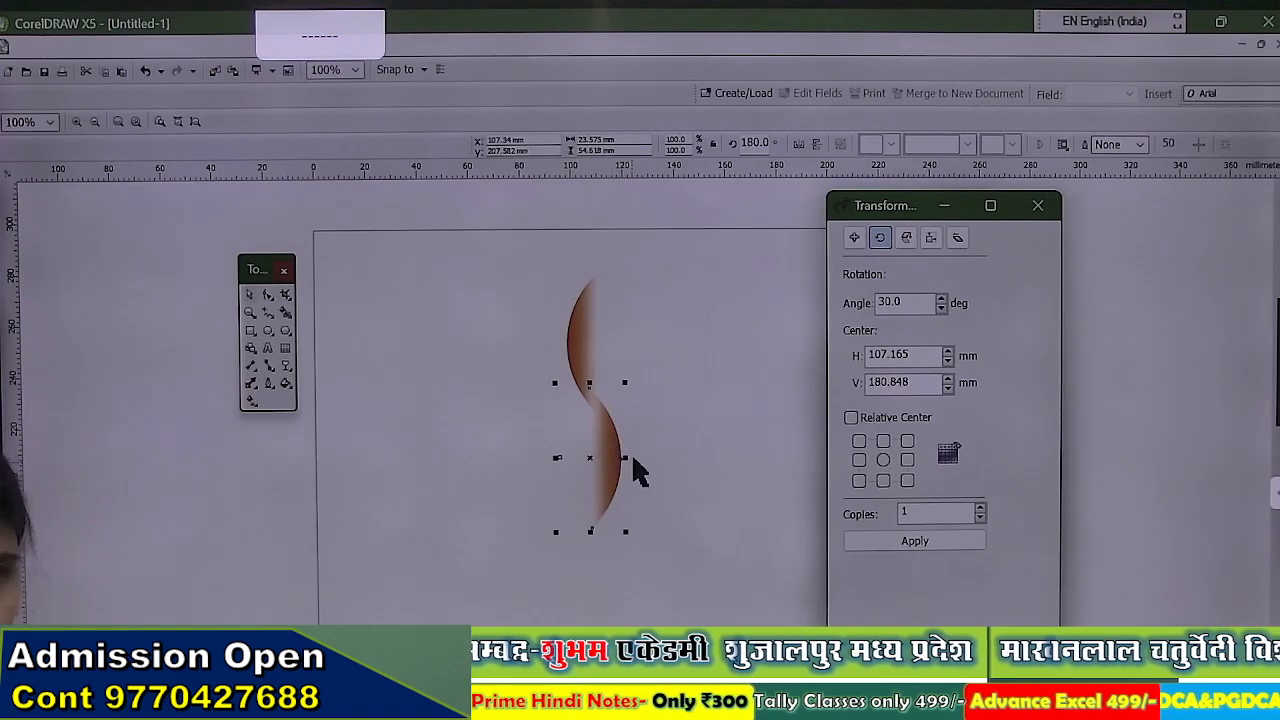
{"action": "left_click", "coordinate": [708, 460]}
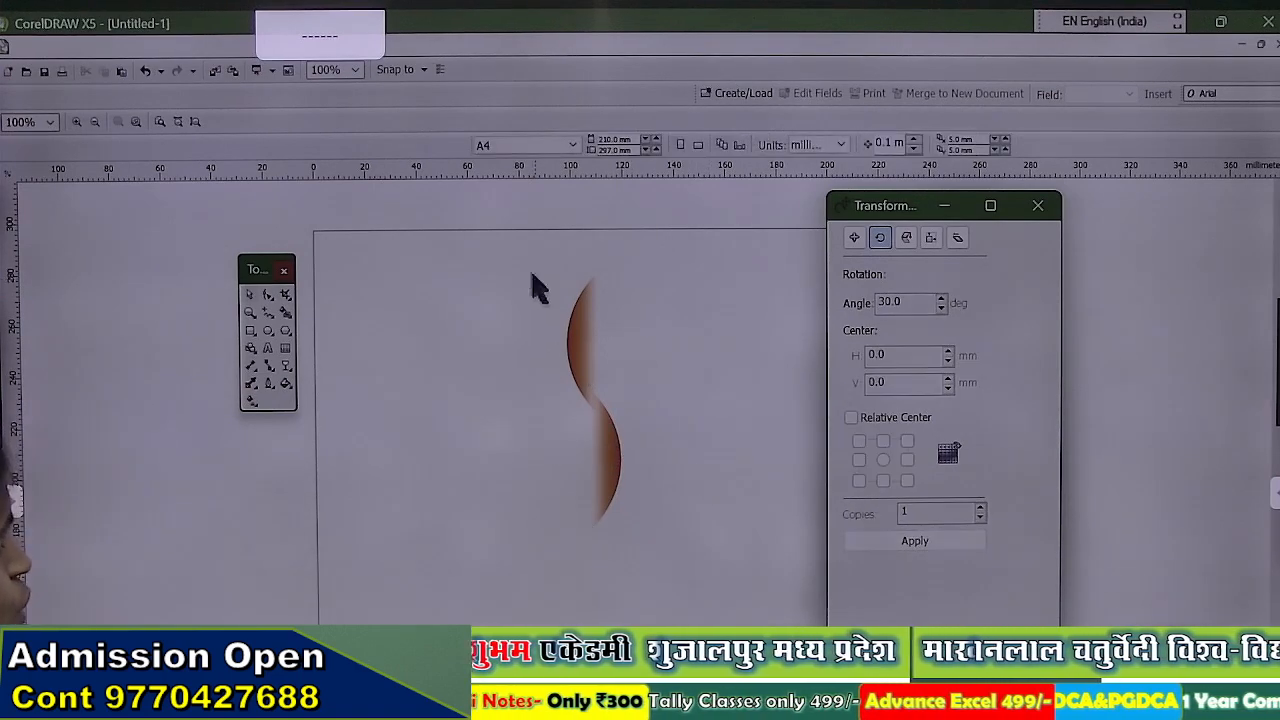
Group the two halves of the S-shape and place the group's rotation centre on its bottom tip at about H 109.866 mm, V 182.544 mm.
{"action": "left_click_drag", "start_coordinate": [503, 228], "coordinate": [711, 578]}
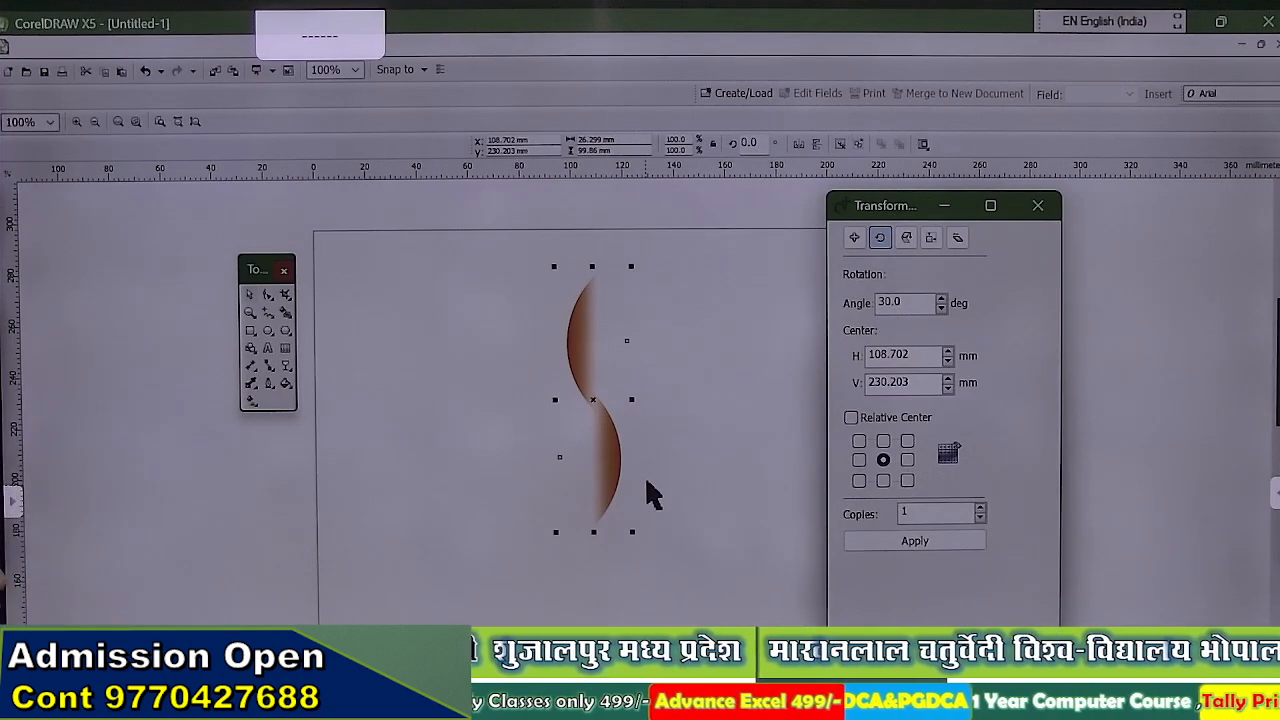
{"action": "left_click", "coordinate": [603, 405]}
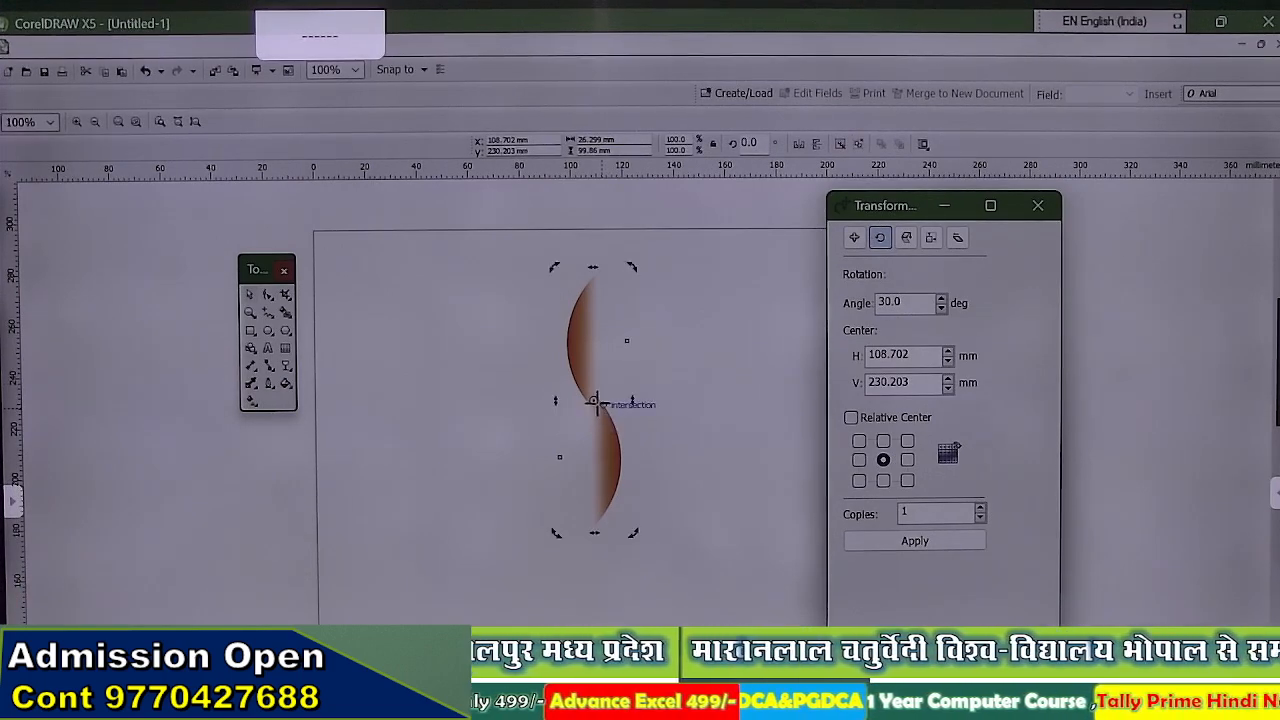
{"action": "left_click_drag", "start_coordinate": [603, 503], "coordinate": [597, 522]}
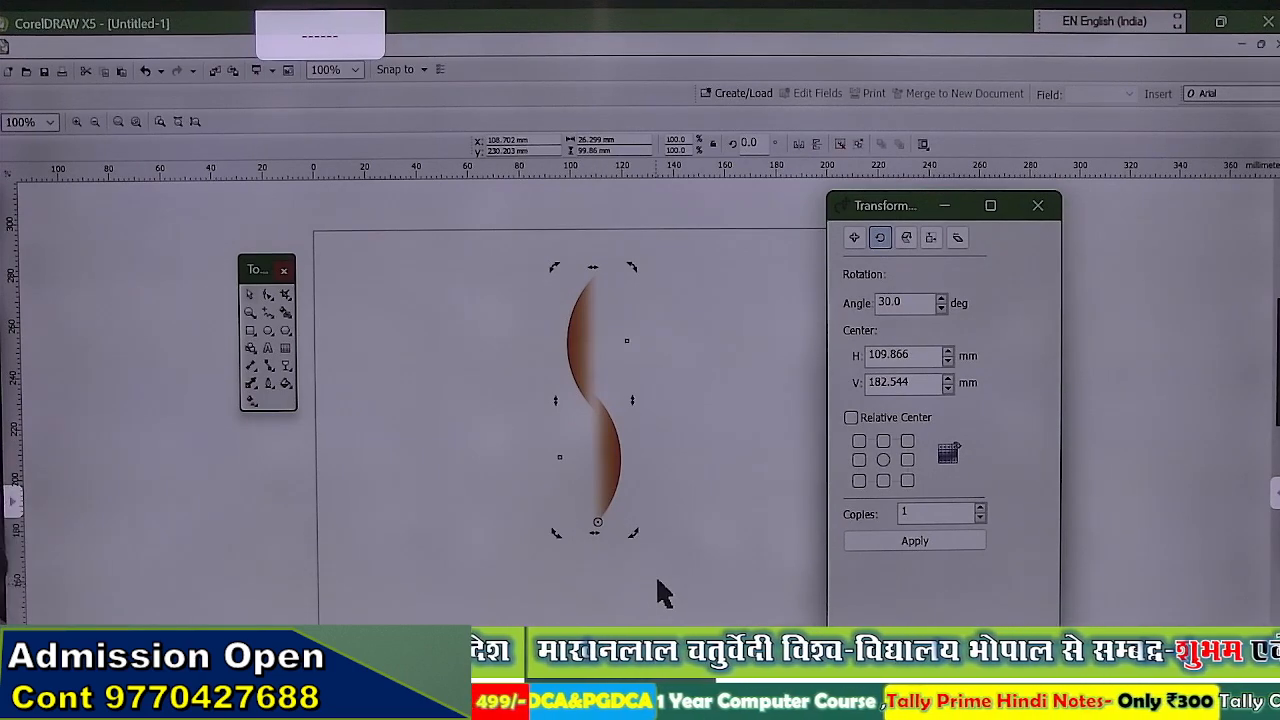
Set the rotation angle for the S-shaped group to 25°.
{"action": "left_click", "coordinate": [892, 304]}
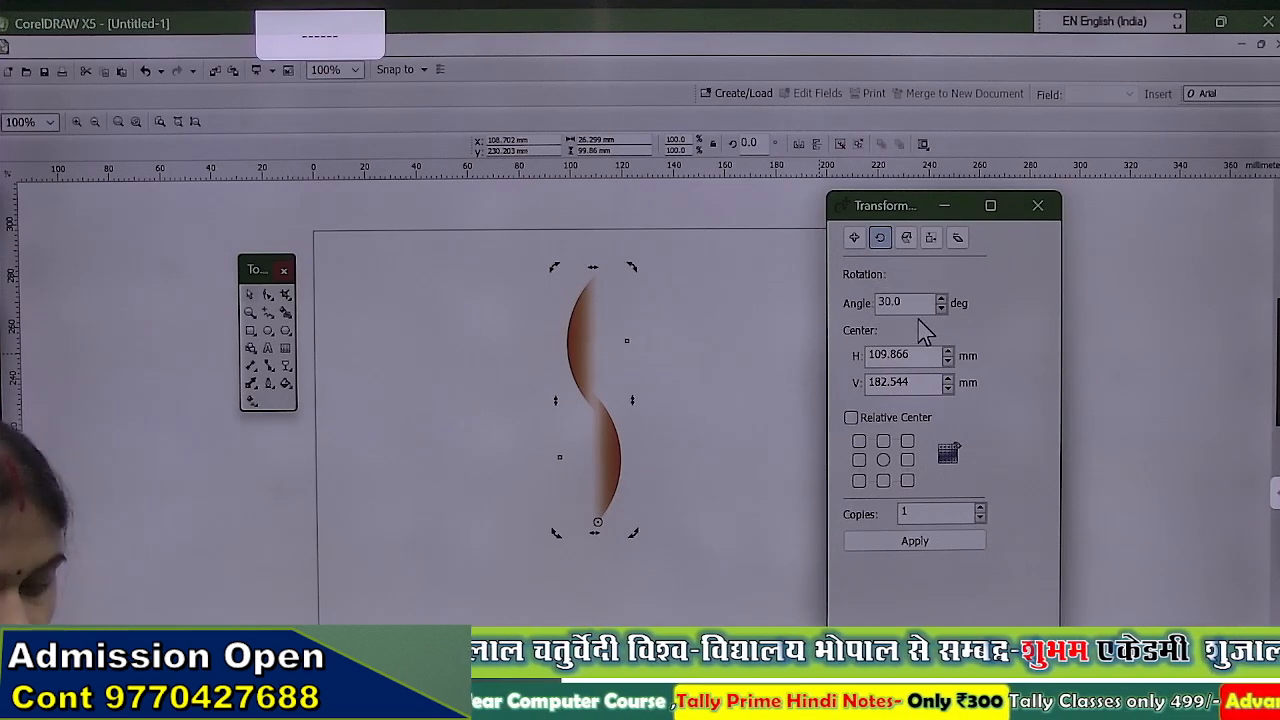
{"action": "key", "text": "BackSpace"}
{"action": "key", "text": "BackSpace"}
{"action": "type", "text": "25"}
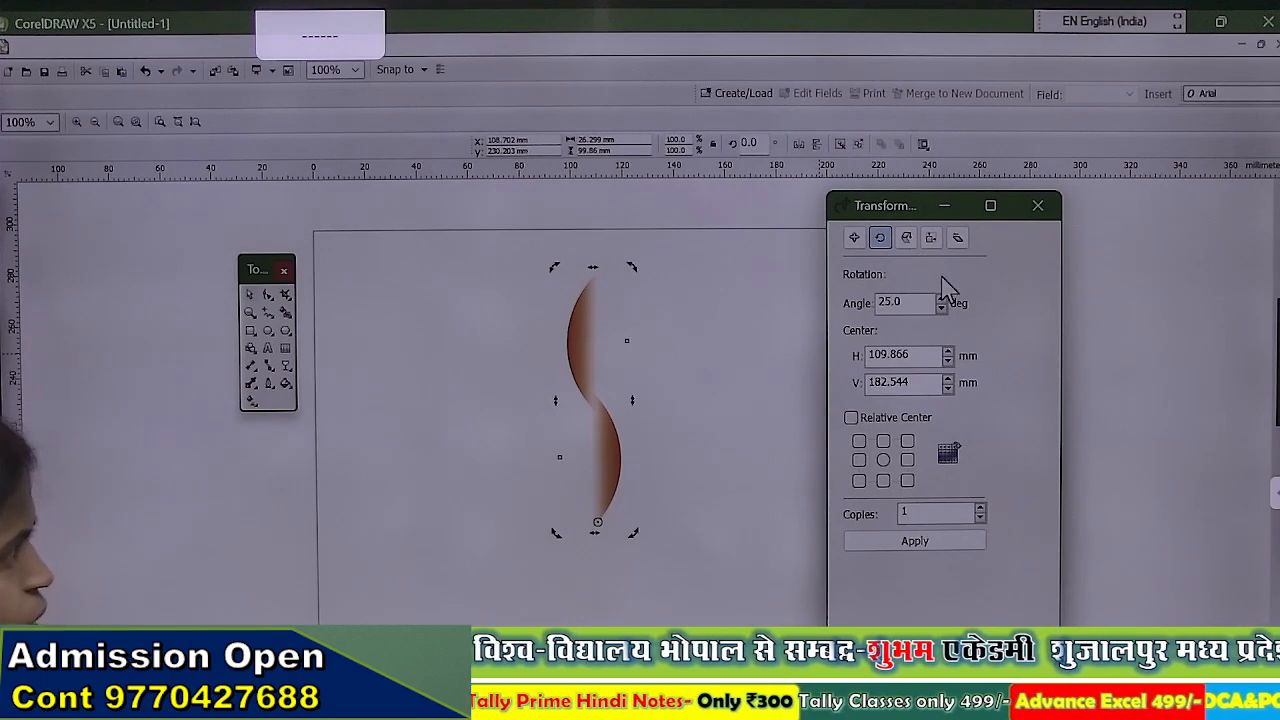
Apply the 25° rotated copy of the S-shape one at a time until the pinwheel is complete, and deselect it.
{"action": "left_click", "coordinate": [904, 542]}
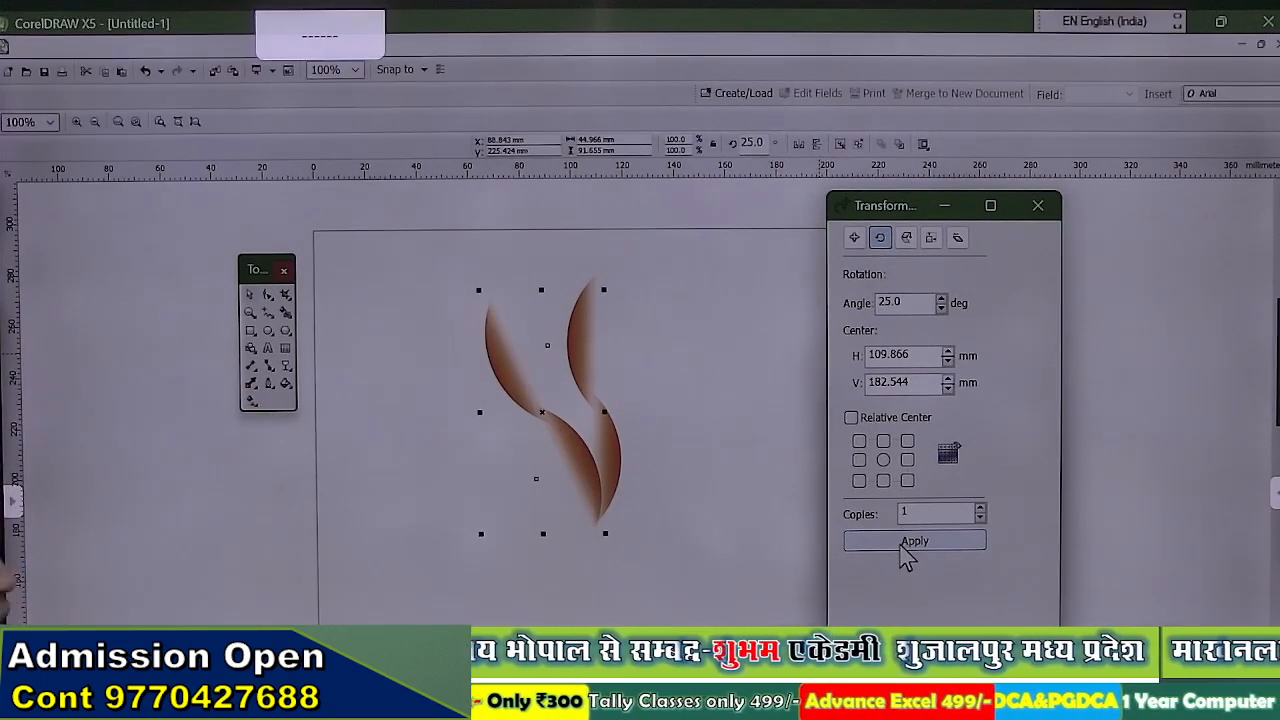
{"action": "left_click", "coordinate": [904, 545]}
{"action": "left_click", "coordinate": [904, 545]}
{"action": "left_click", "coordinate": [904, 545]}
{"action": "left_click", "coordinate": [904, 545]}
{"action": "left_click", "coordinate": [904, 545]}
{"action": "left_click", "coordinate": [904, 545]}
{"action": "left_click", "coordinate": [904, 545]}
{"action": "left_click", "coordinate": [904, 545]}
{"action": "left_click", "coordinate": [904, 545]}
{"action": "left_click", "coordinate": [904, 545]}
{"action": "left_click", "coordinate": [904, 545]}
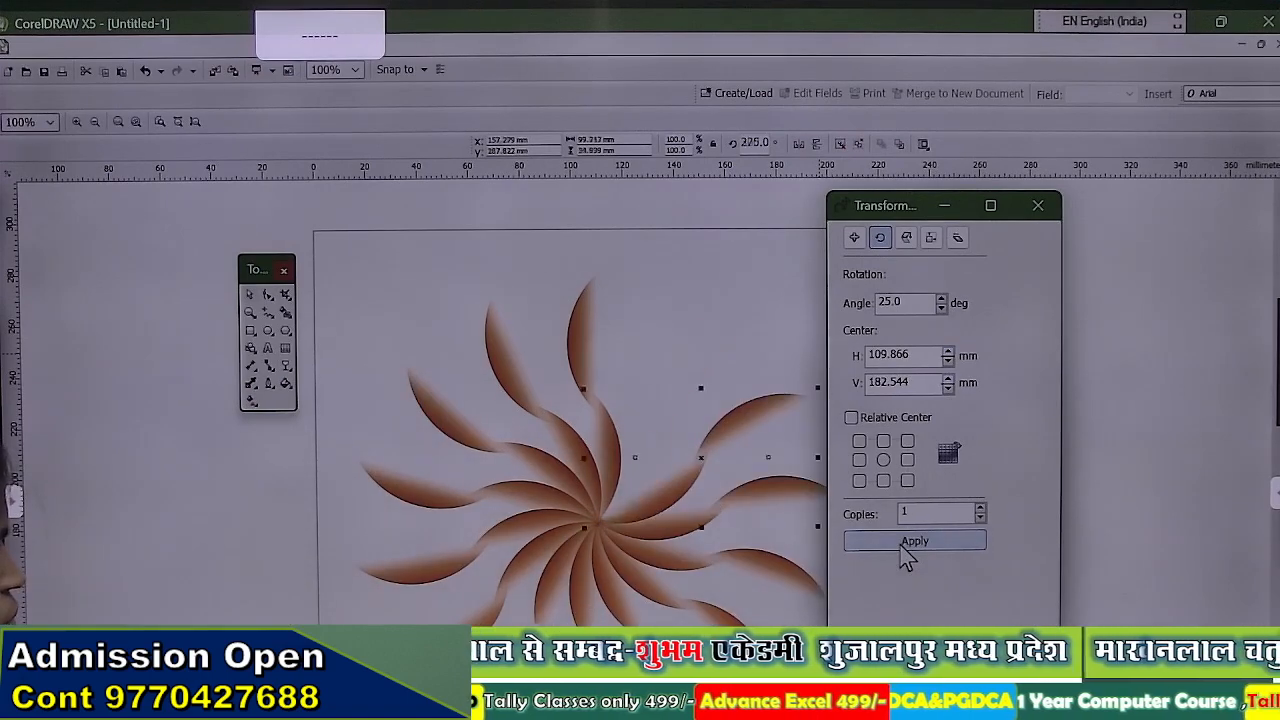
{"action": "left_click", "coordinate": [904, 545]}
{"action": "left_click", "coordinate": [904, 545]}
{"action": "scroll", "coordinate": [623, 491], "scroll_direction": "down", "scroll_amount": 4}
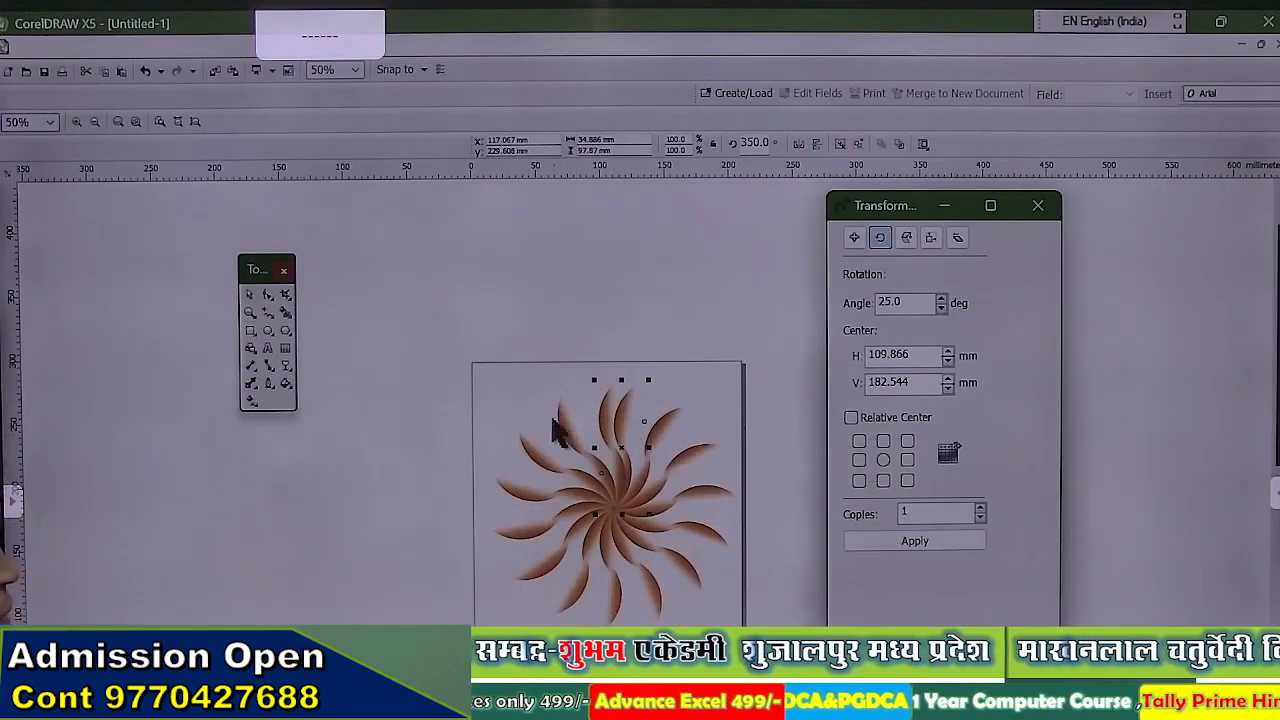
{"action": "left_click", "coordinate": [458, 375]}
{"action": "scroll", "coordinate": [516, 459], "scroll_direction": "up", "scroll_amount": 2}
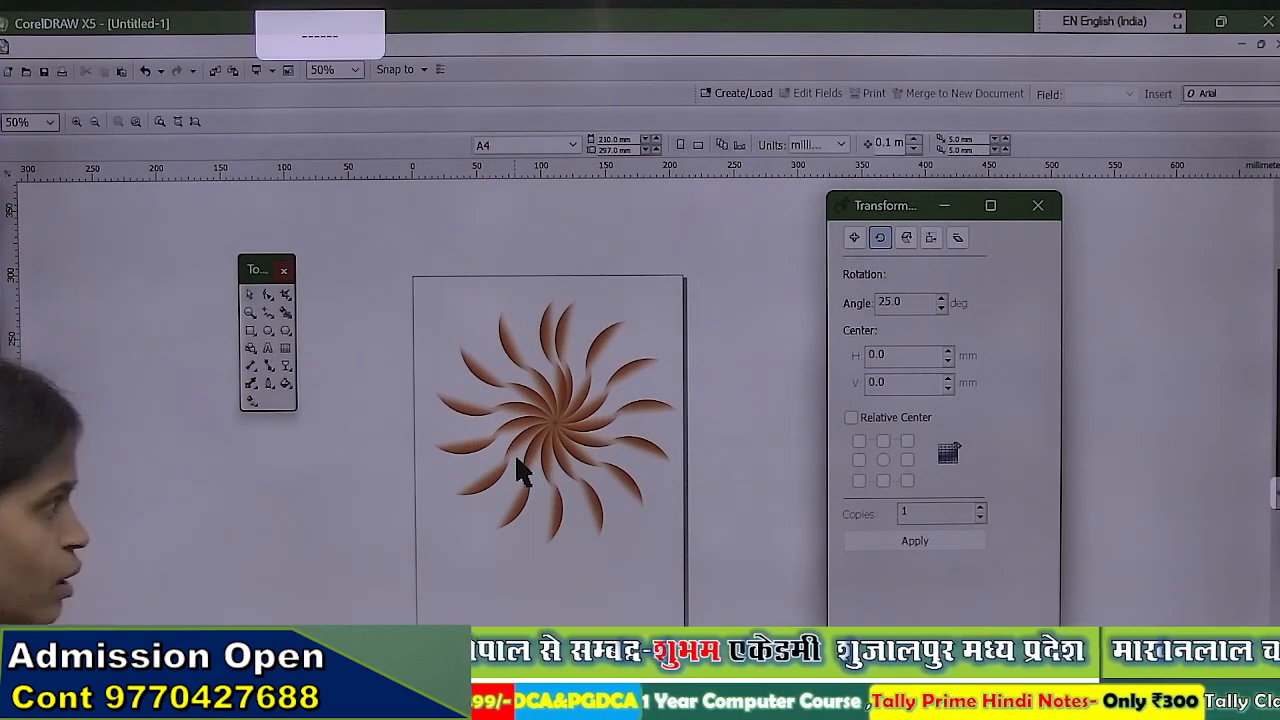
Undo the individually applied 25° copies back to the single S-shaped group.
{"action": "key", "text": "ctrl+z"}
{"action": "key", "text": "ctrl+z"}
{"action": "key", "text": "ctrl+z"}
{"action": "key", "text": "ctrl+z"}
{"action": "key", "text": "ctrl+z"}
{"action": "key", "text": "ctrl+z"}
{"action": "key", "text": "ctrl+z"}
{"action": "key", "text": "ctrl+z"}
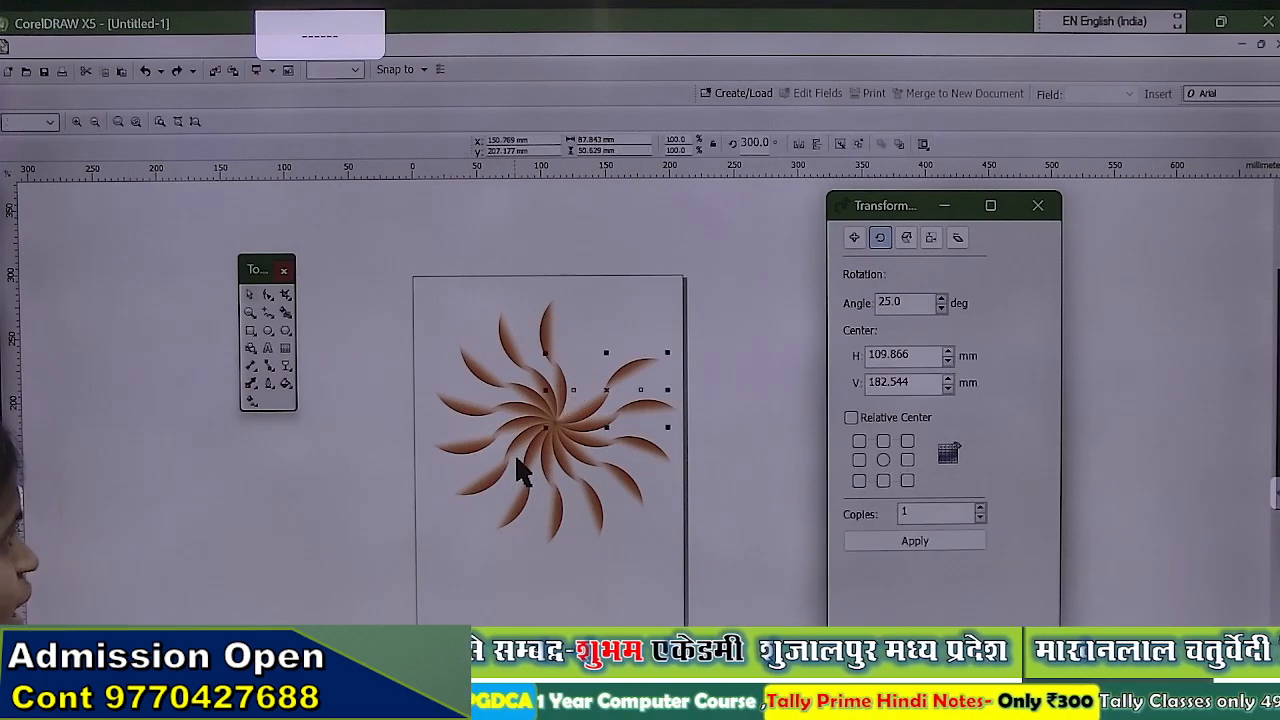
{"action": "key", "text": "ctrl+z"}
{"action": "key", "text": "ctrl+z"}
{"action": "key", "text": "ctrl+z"}
{"action": "key", "text": "ctrl+z"}
{"action": "key", "text": "ctrl+z"}
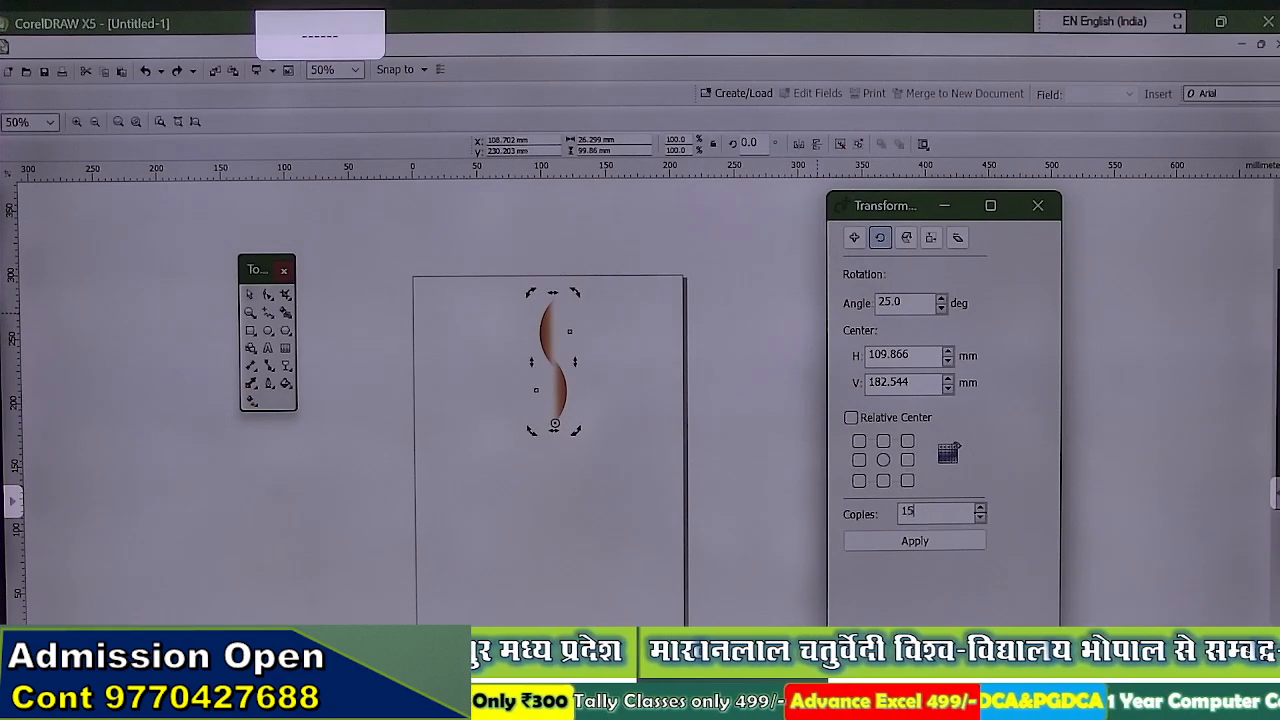
Set the number of copies to 15, create all the 25° rotated copies of the S-shape at once, and deselect.
{"action": "key", "text": "Return"}
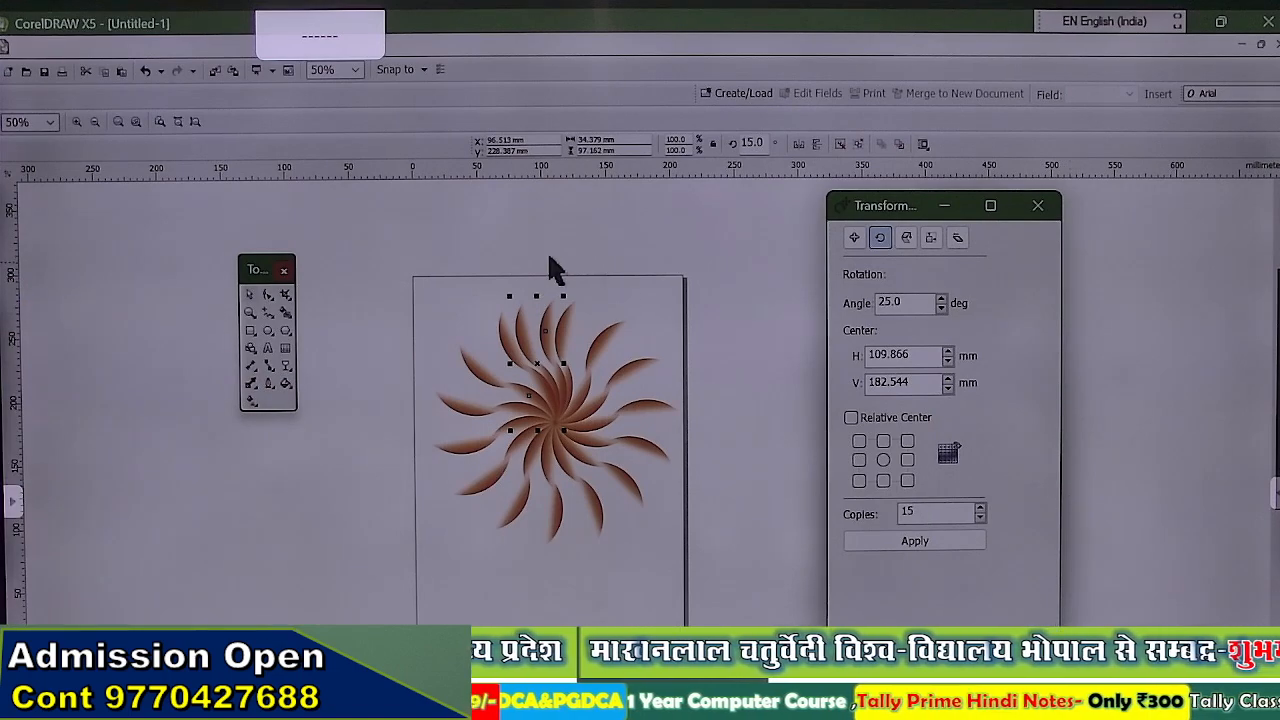
{"action": "left_click", "coordinate": [586, 270]}
{"action": "scroll", "coordinate": [586, 271], "scroll_direction": "down", "scroll_amount": 1}
{"action": "scroll", "coordinate": [569, 324], "scroll_direction": "up", "scroll_amount": 1}
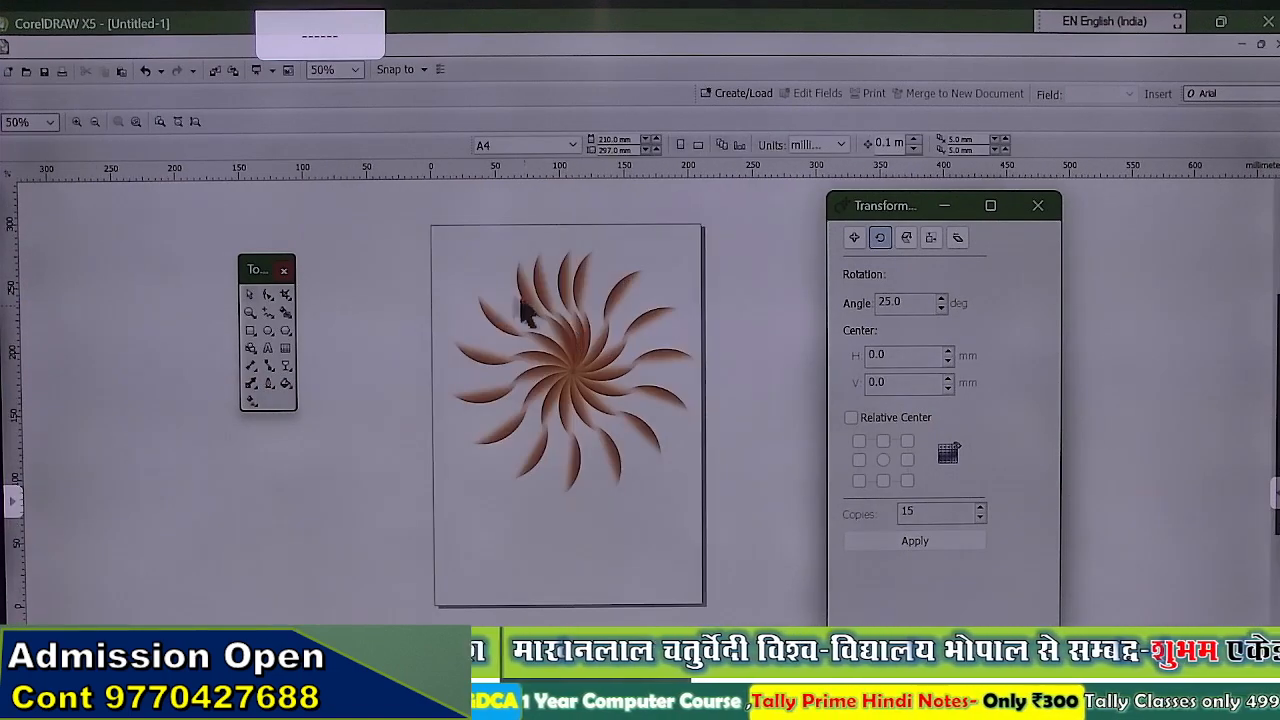
Delete the whole pinwheel and draw a near-circular ellipse about 142 × 138 mm on the emptied page.
{"action": "left_click_drag", "start_coordinate": [430, 224], "coordinate": [722, 553]}
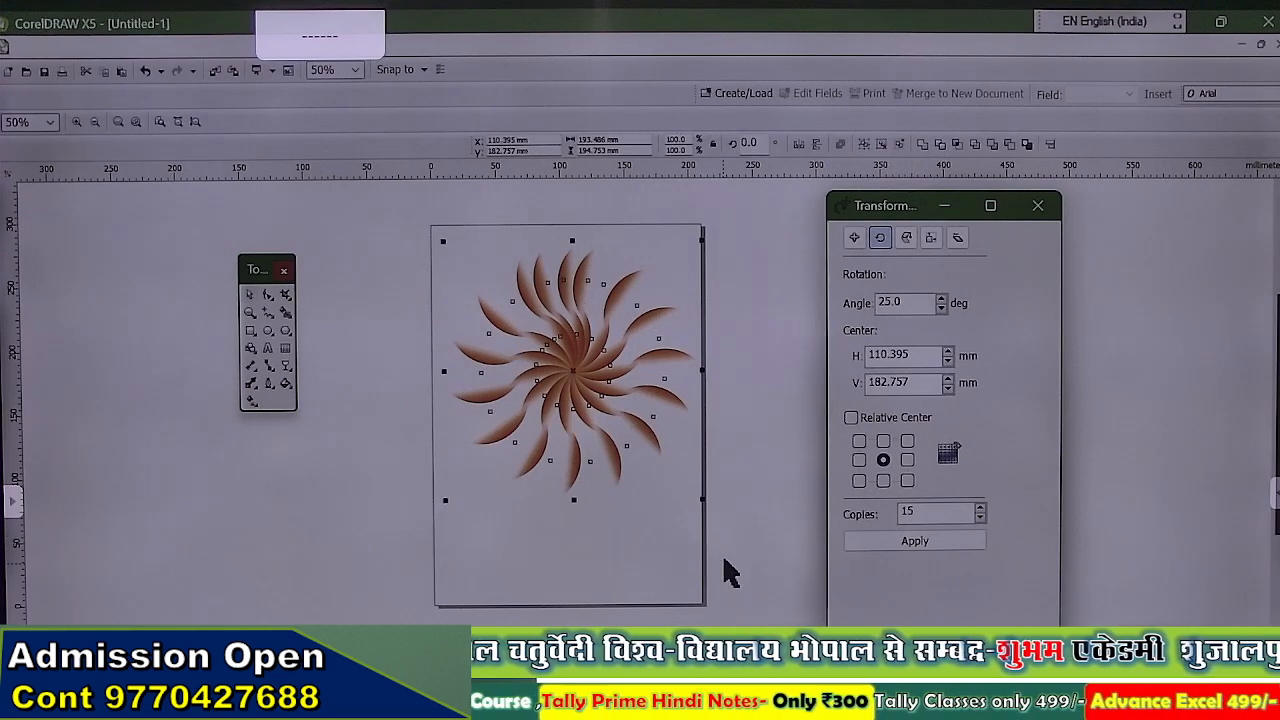
{"action": "key", "text": "Delete"}
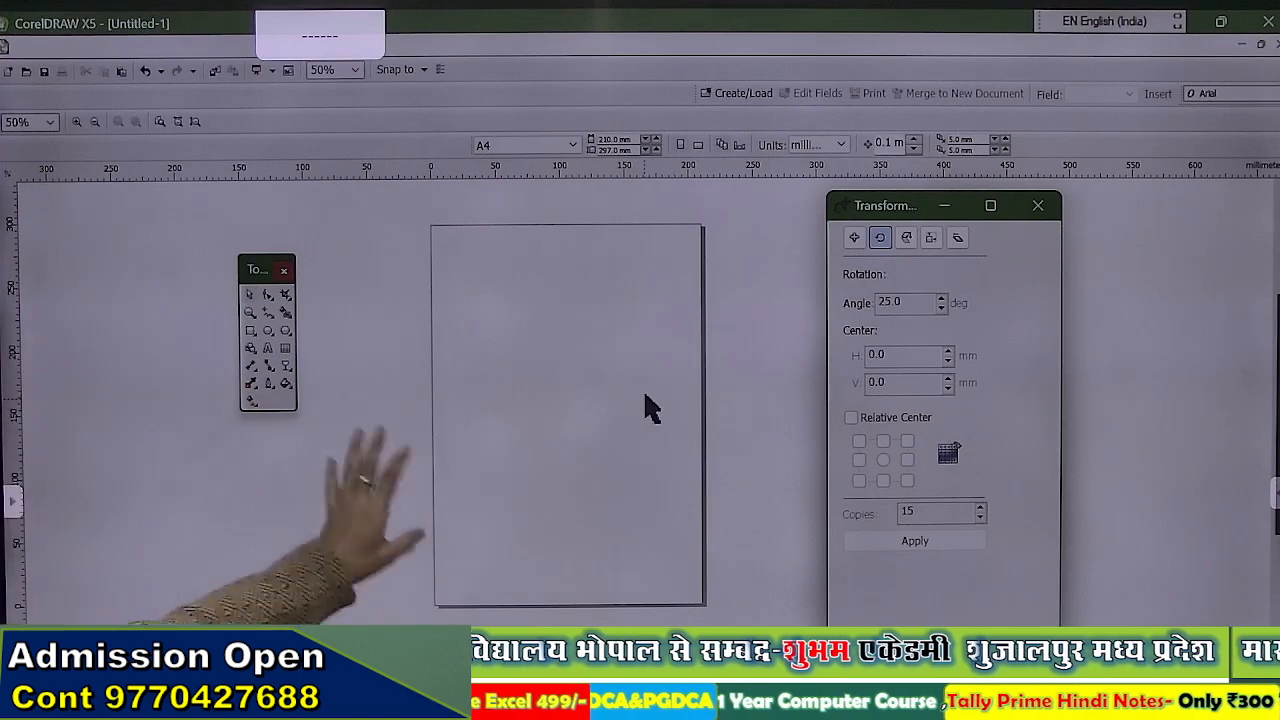
{"action": "left_click", "coordinate": [268, 331]}
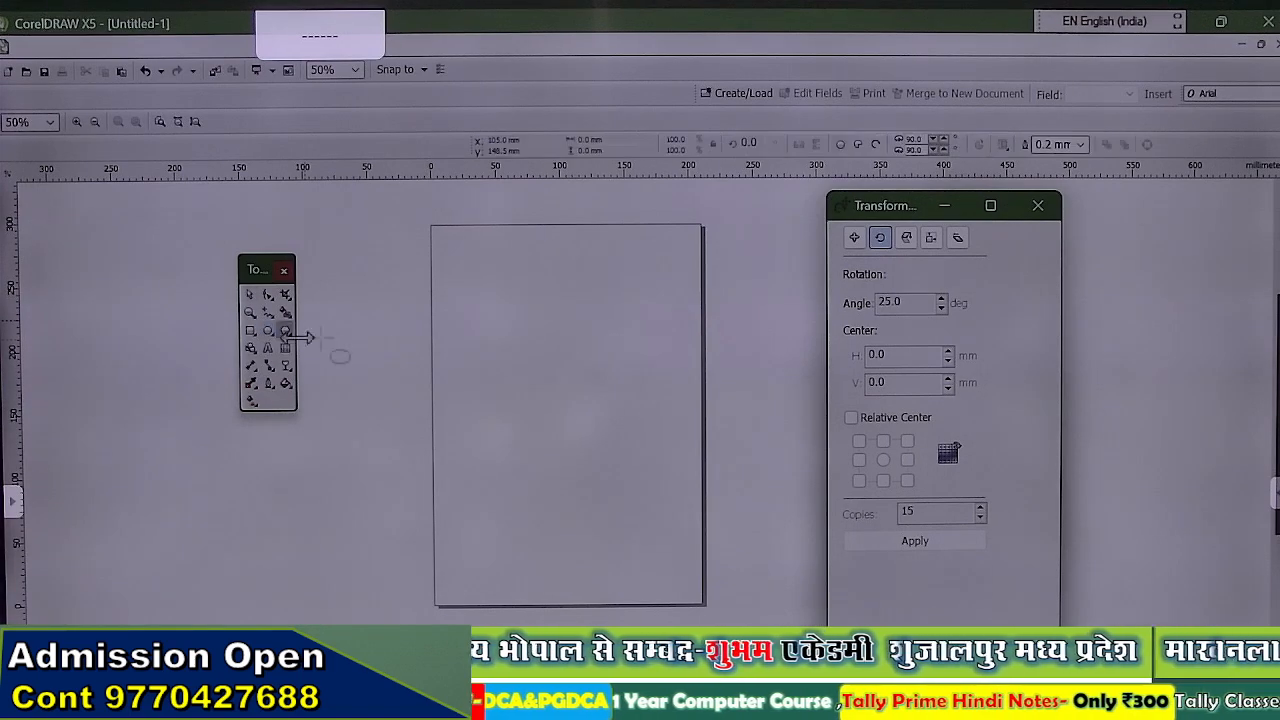
{"action": "left_click_drag", "start_coordinate": [502, 301], "coordinate": [689, 480]}
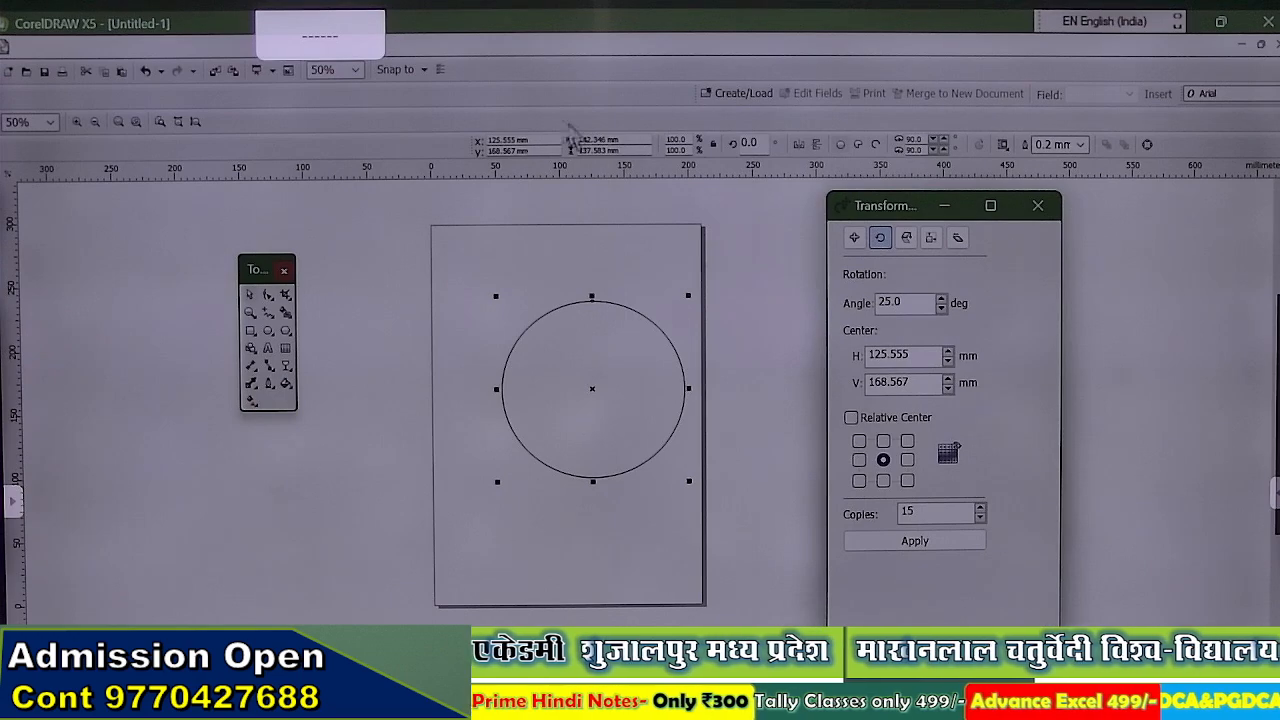
Show the CMYK palette beside the drawing and fill the large ellipse with red.
{"action": "left_click", "coordinate": [510, 46]}
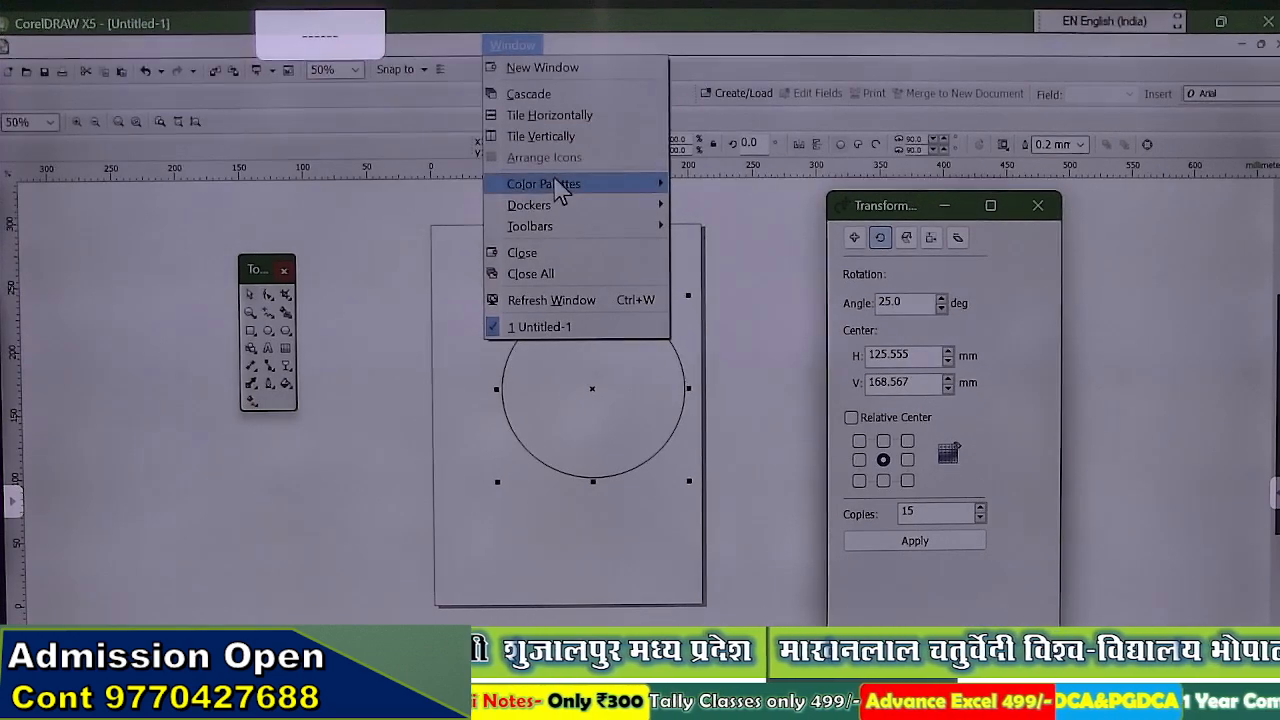
{"action": "mouse_move", "coordinate": [671, 205]}
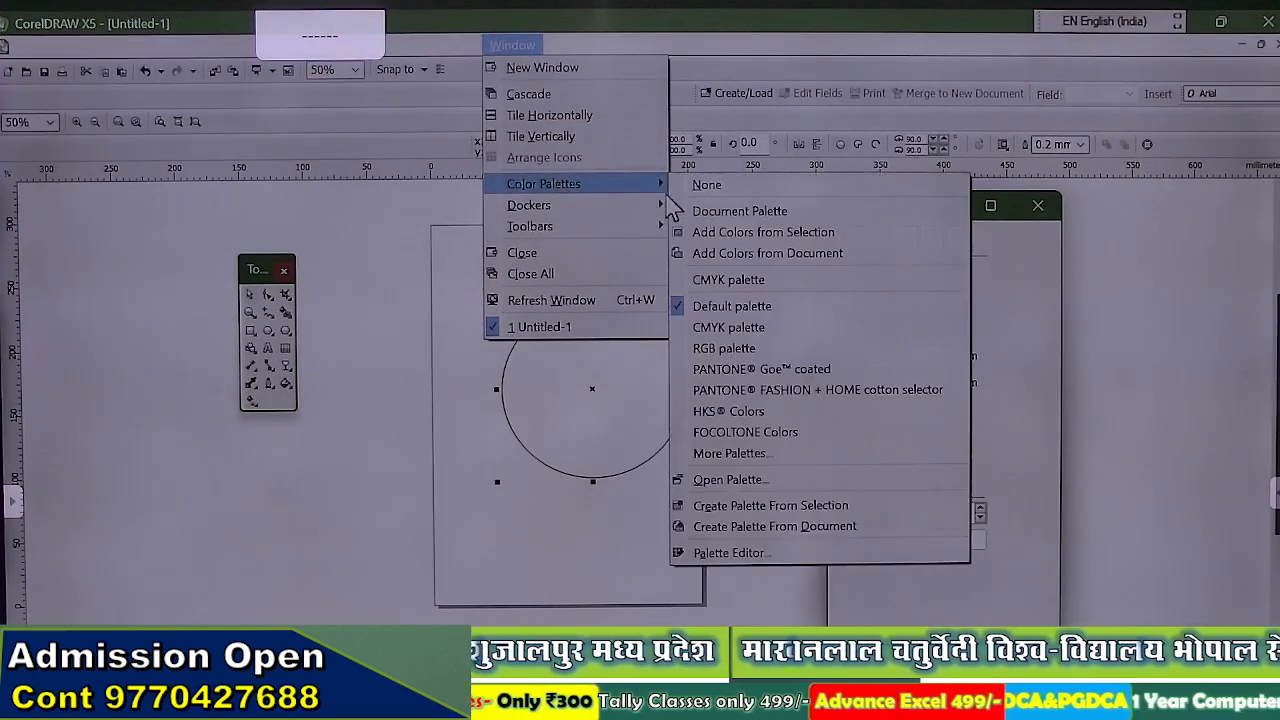
{"action": "left_click", "coordinate": [742, 328]}
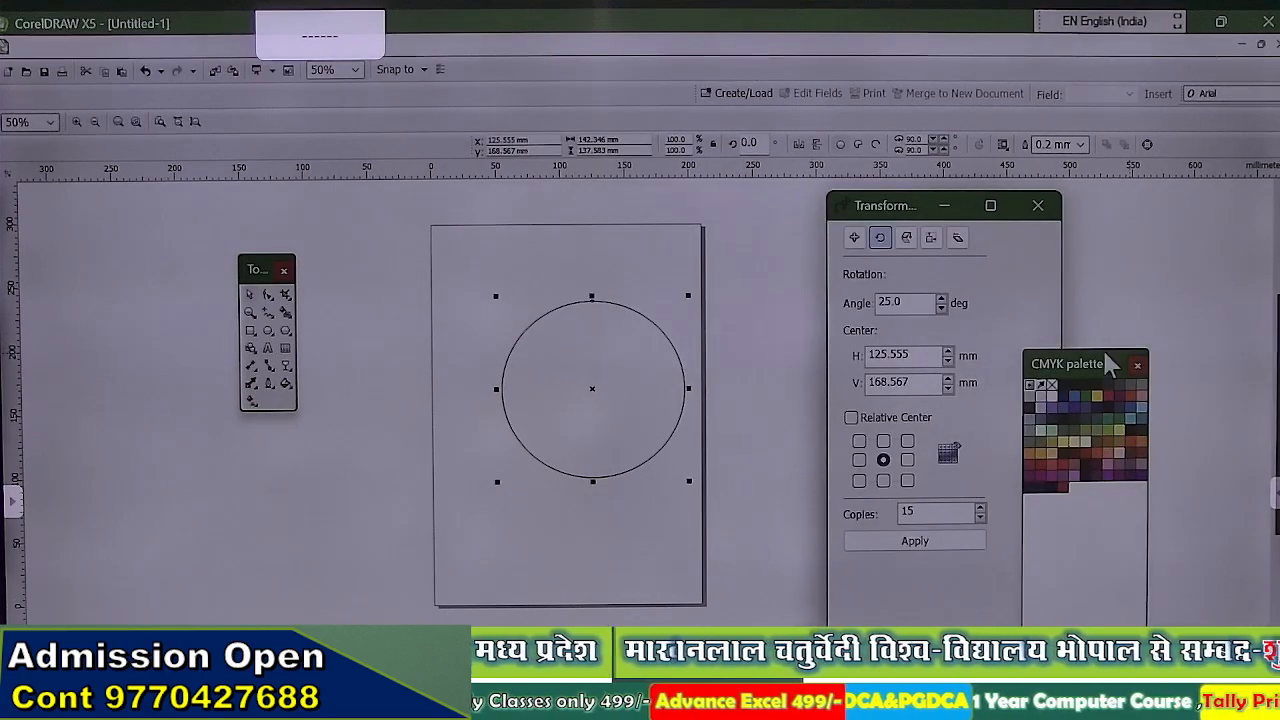
{"action": "left_click_drag", "start_coordinate": [1106, 353], "coordinate": [1070, 229]}
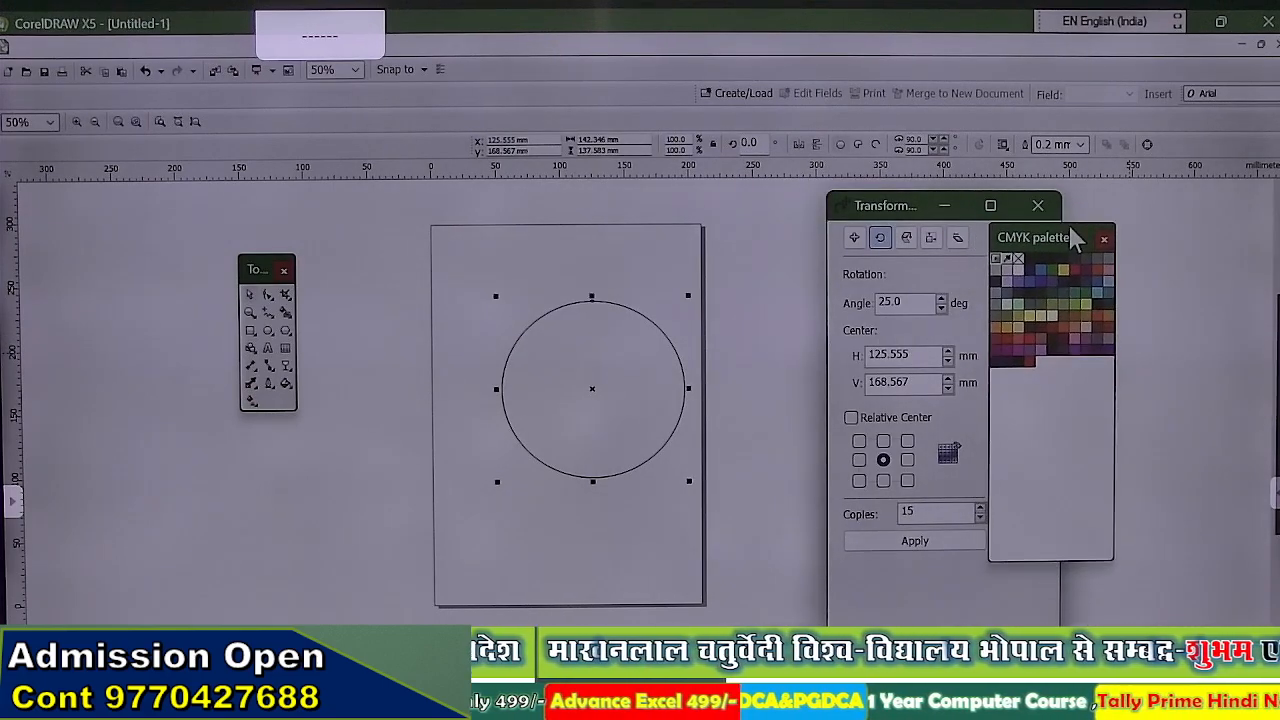
{"action": "left_click", "coordinate": [1078, 270]}
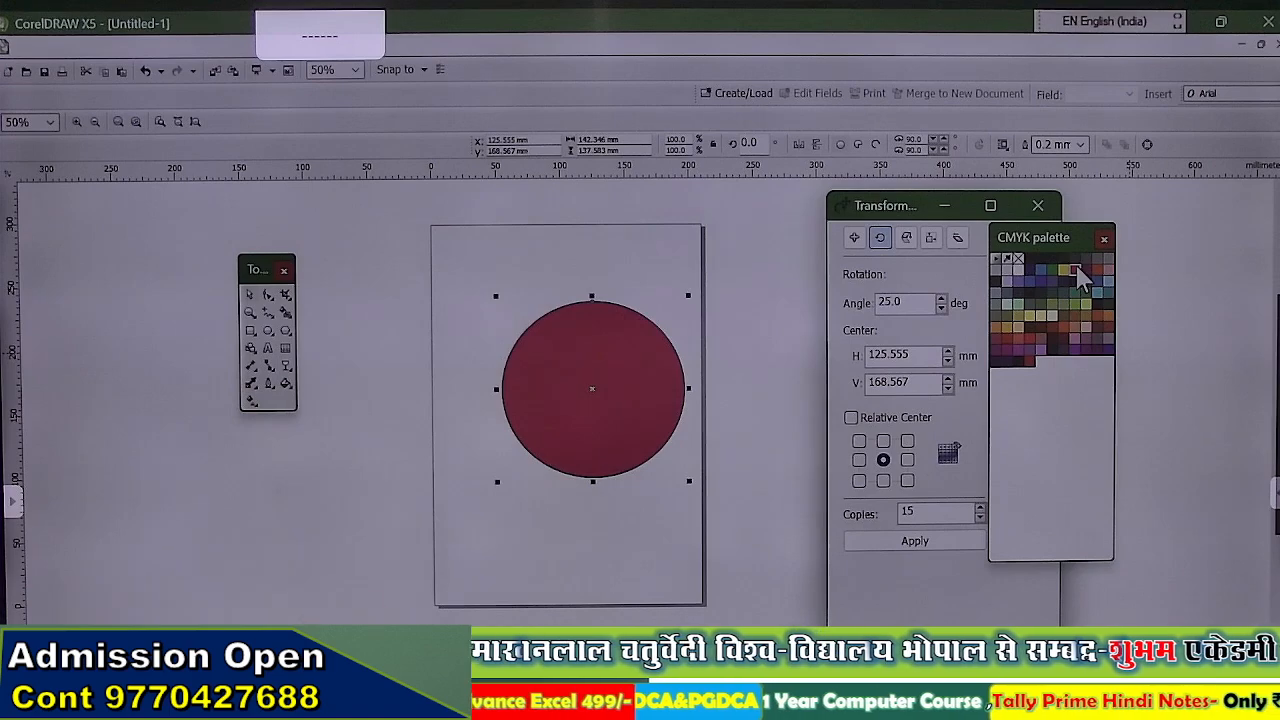
Set the outline of the red ellipse to None.
{"action": "scroll", "coordinate": [651, 390], "scroll_direction": "up", "scroll_amount": 1}
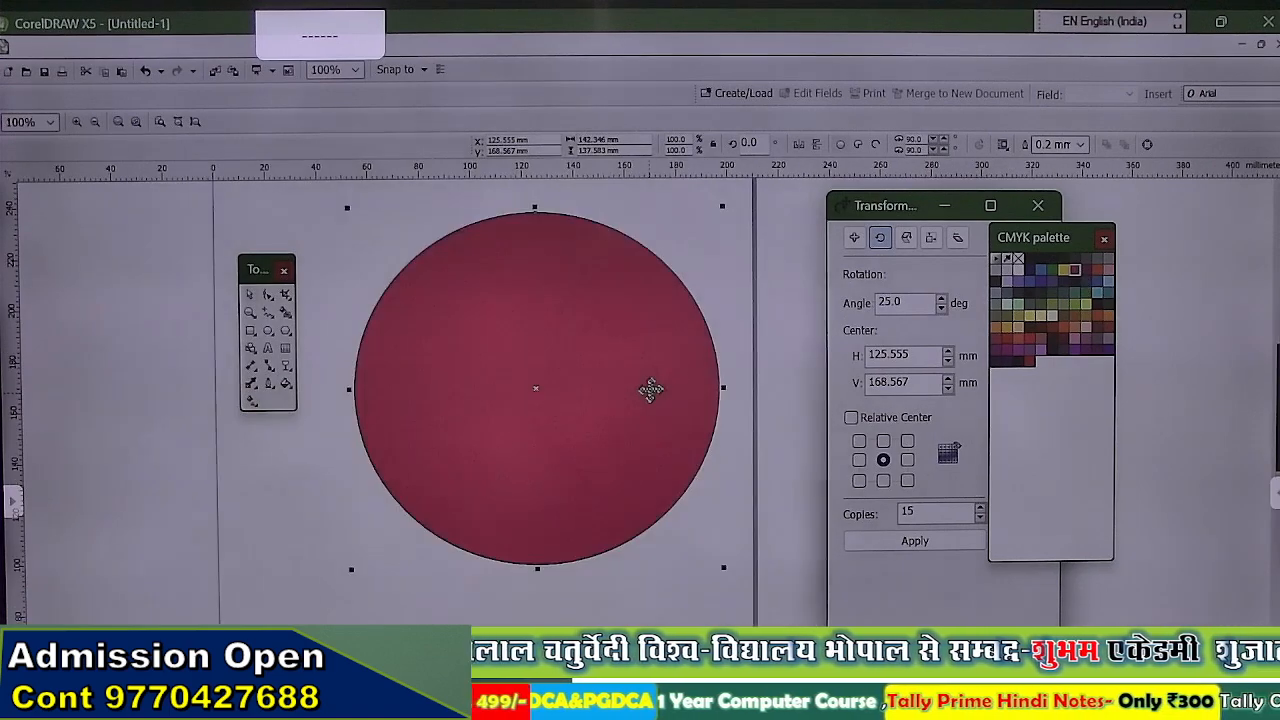
{"action": "left_click", "coordinate": [272, 388]}
{"action": "left_click", "coordinate": [333, 438]}
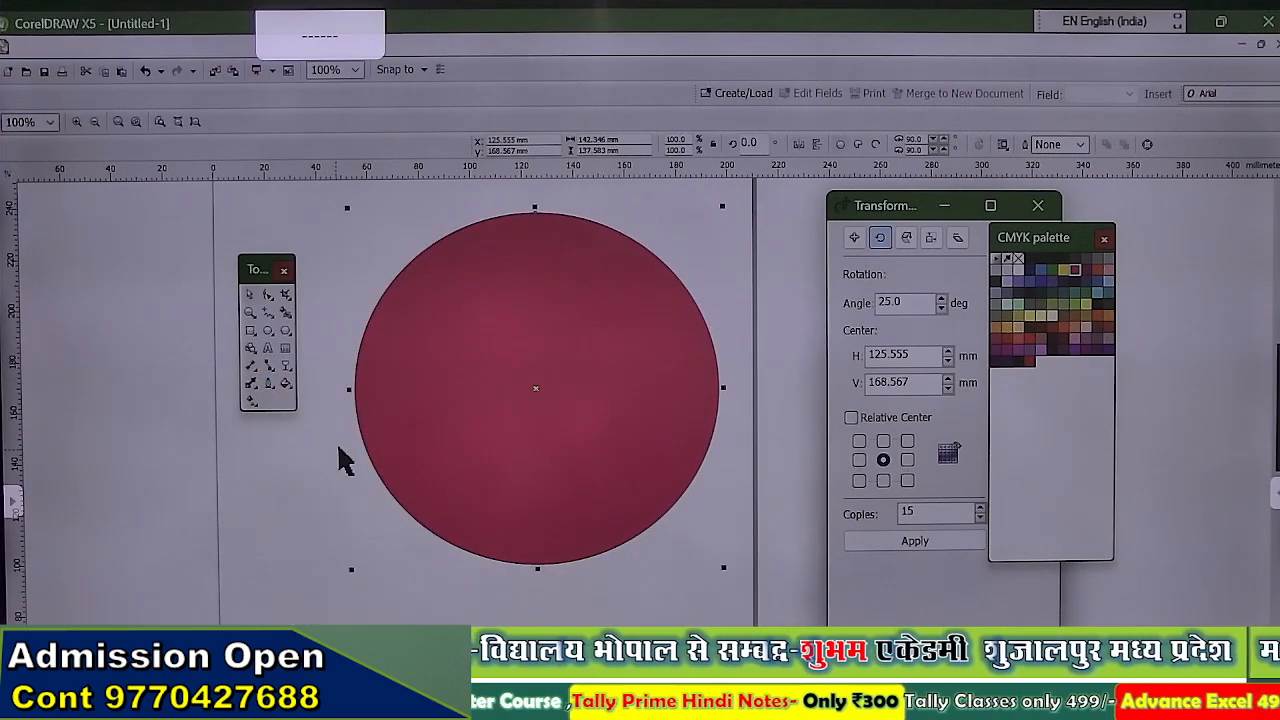
Draw a smaller ellipse inside the lower part of the red shape, touching its bottom edge, and resize it to about 75 × 46 mm.
{"action": "left_click", "coordinate": [285, 331]}
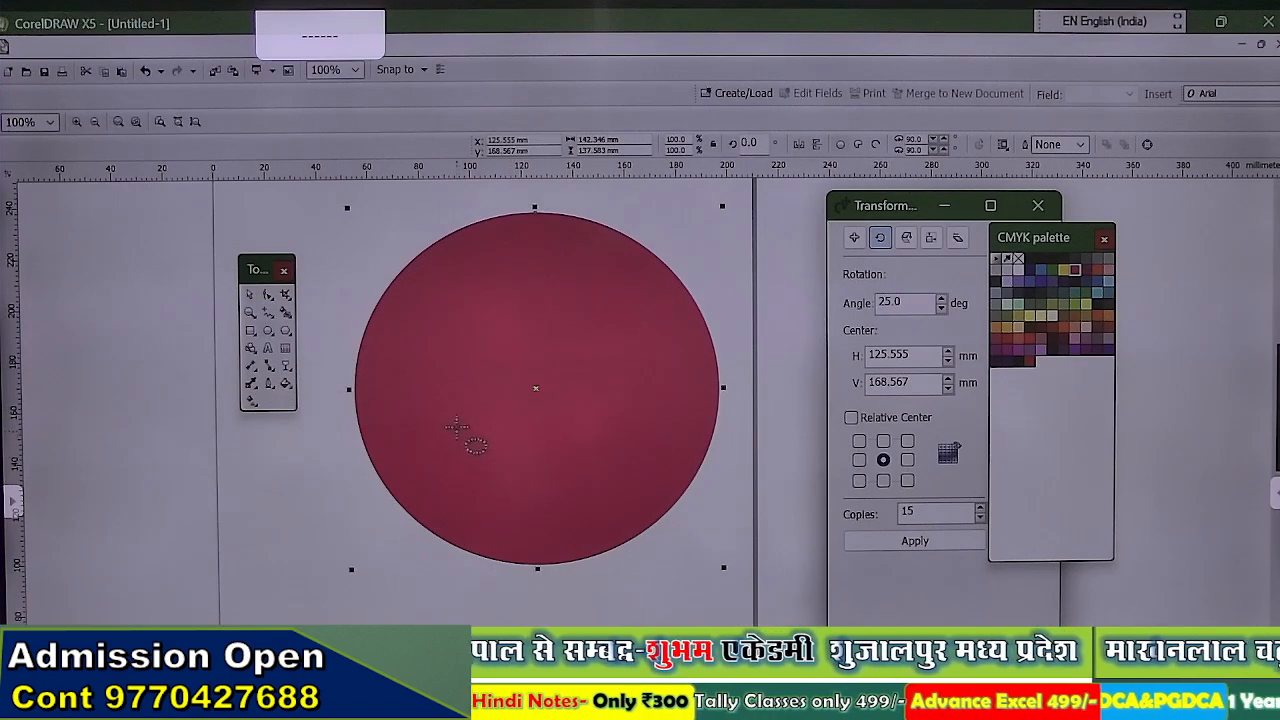
{"action": "left_click_drag", "start_coordinate": [460, 431], "coordinate": [516, 471]}
{"action": "left_click_drag", "start_coordinate": [630, 564], "coordinate": [624, 568]}
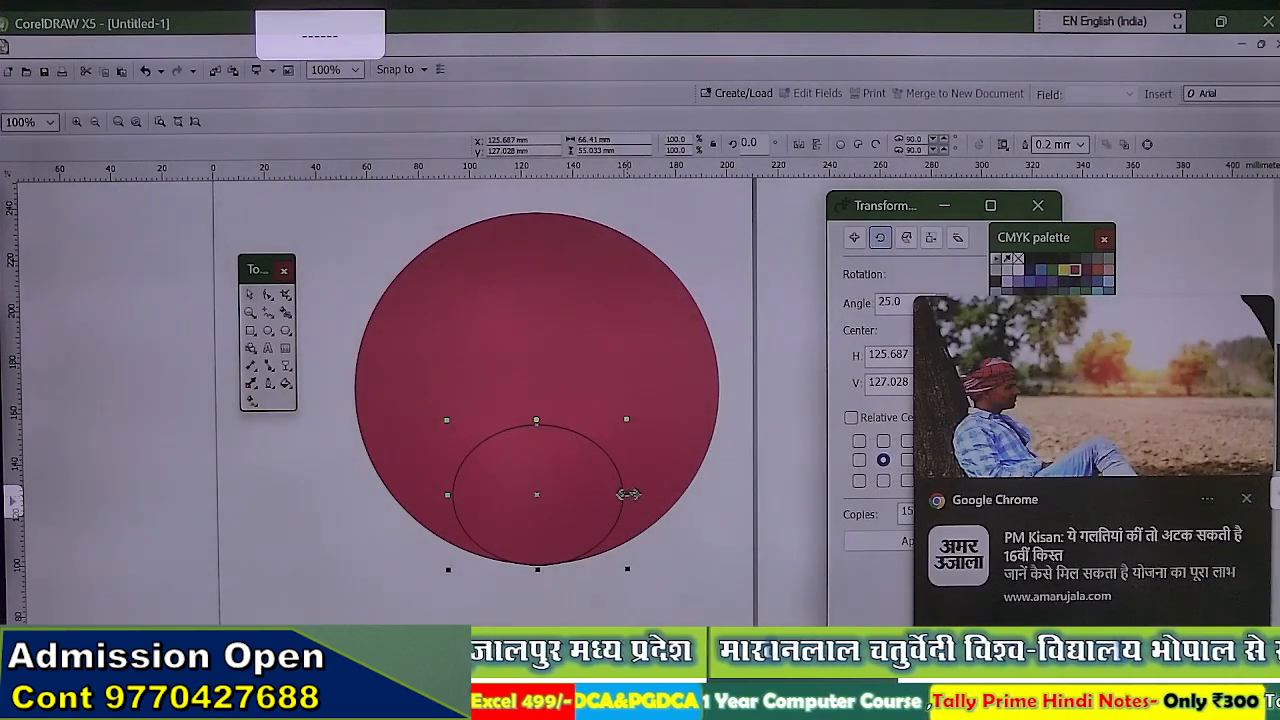
{"action": "left_click_drag", "start_coordinate": [649, 490], "coordinate": [652, 500]}
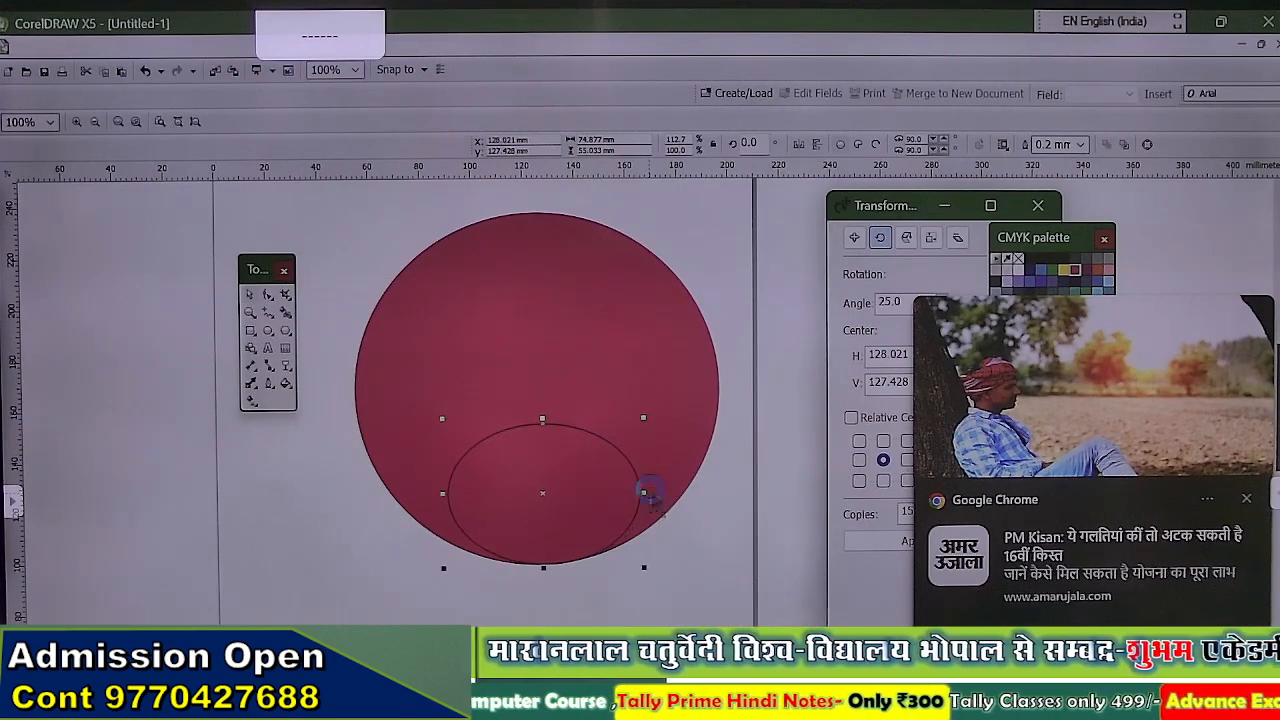
{"action": "left_click_drag", "start_coordinate": [649, 490], "coordinate": [652, 500]}
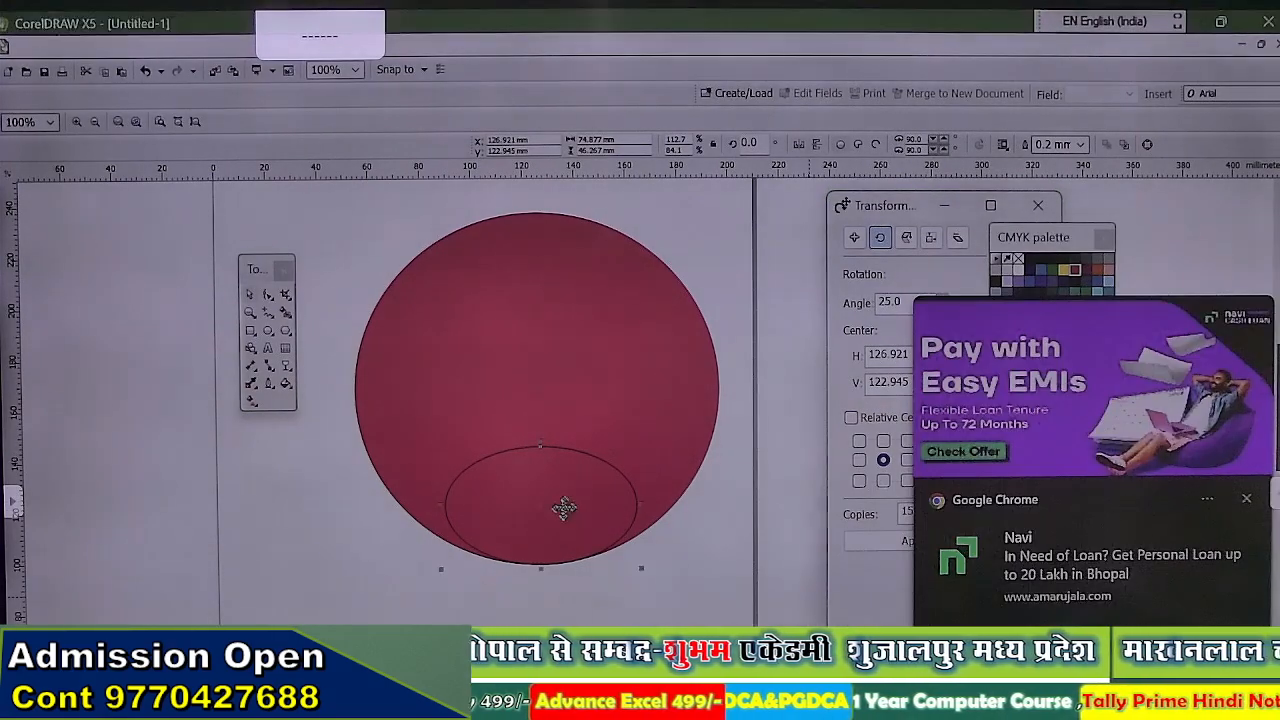
{"action": "left_click", "coordinate": [568, 516]}
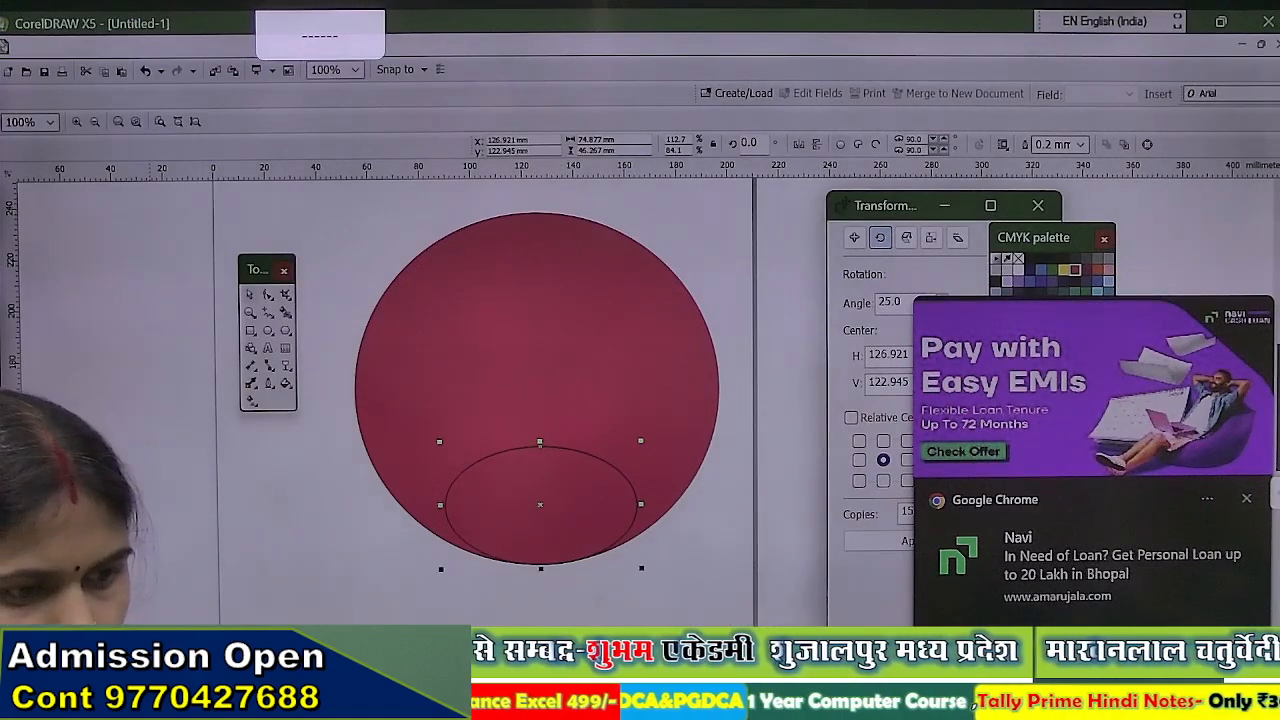
{"action": "left_click", "coordinate": [149, 700]}
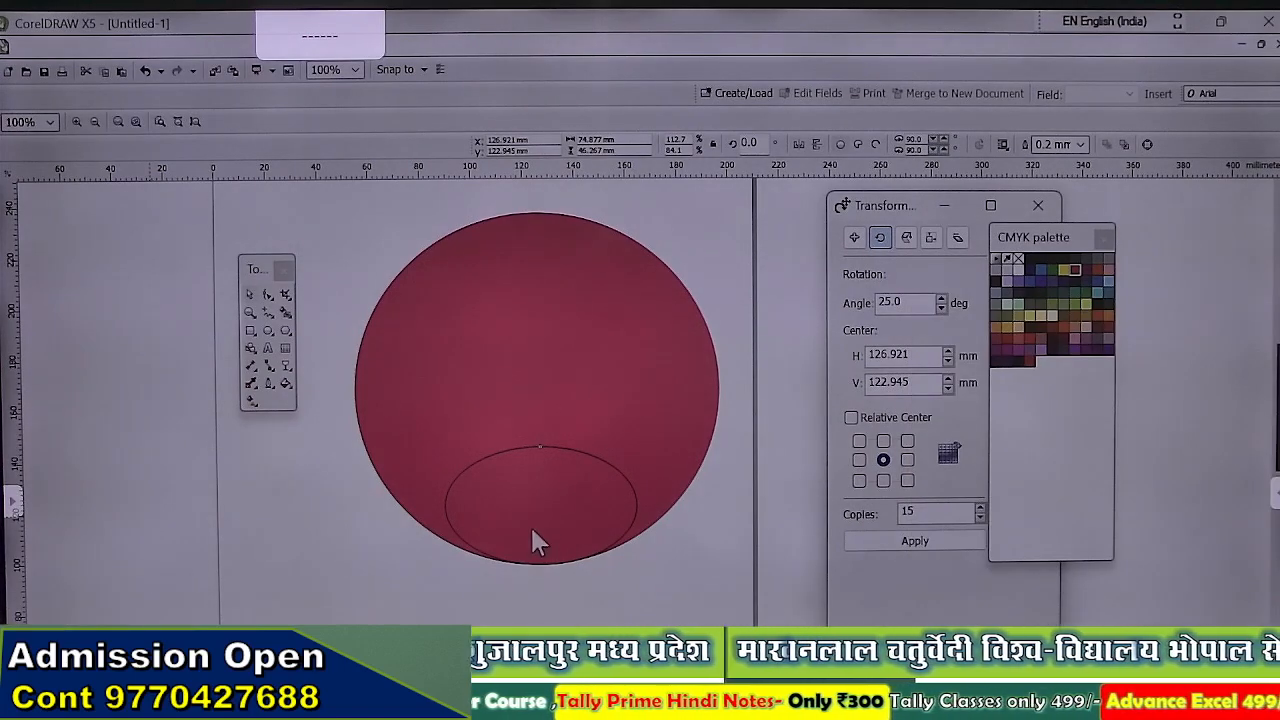
Fill the smaller ellipse with white and remove its outline.
{"action": "left_click", "coordinate": [538, 543]}
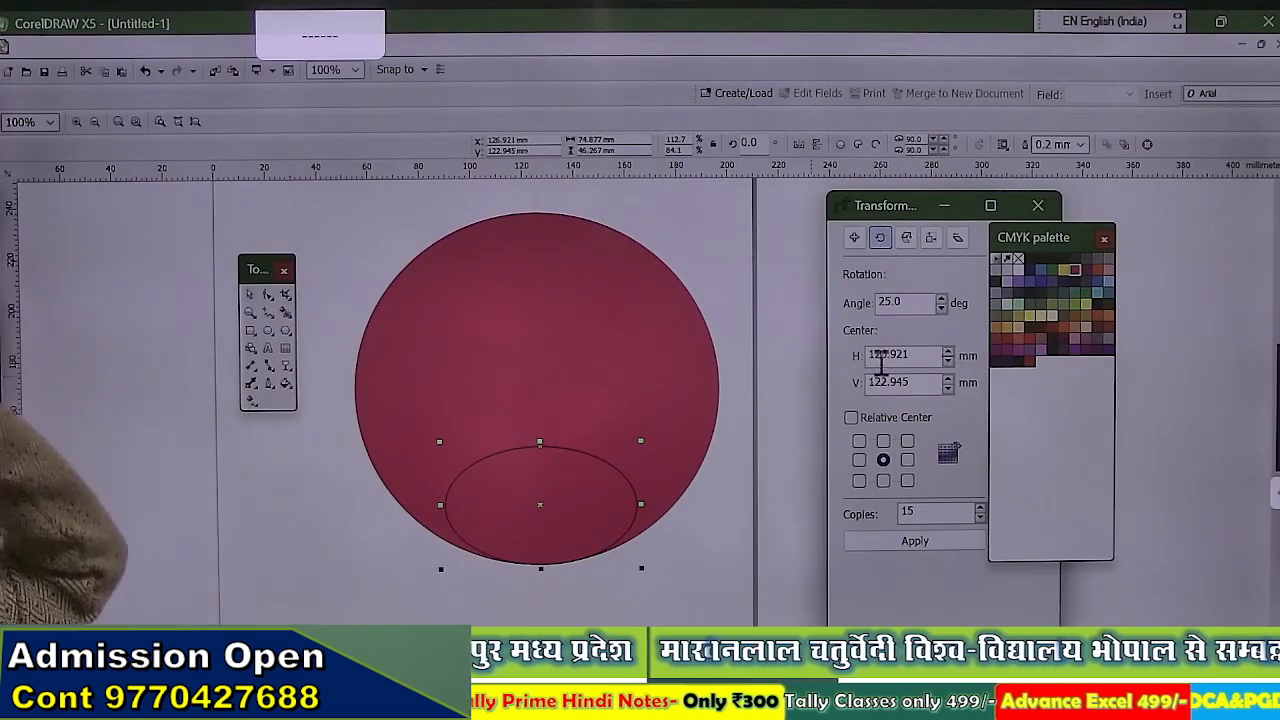
{"action": "left_click", "coordinate": [1022, 268]}
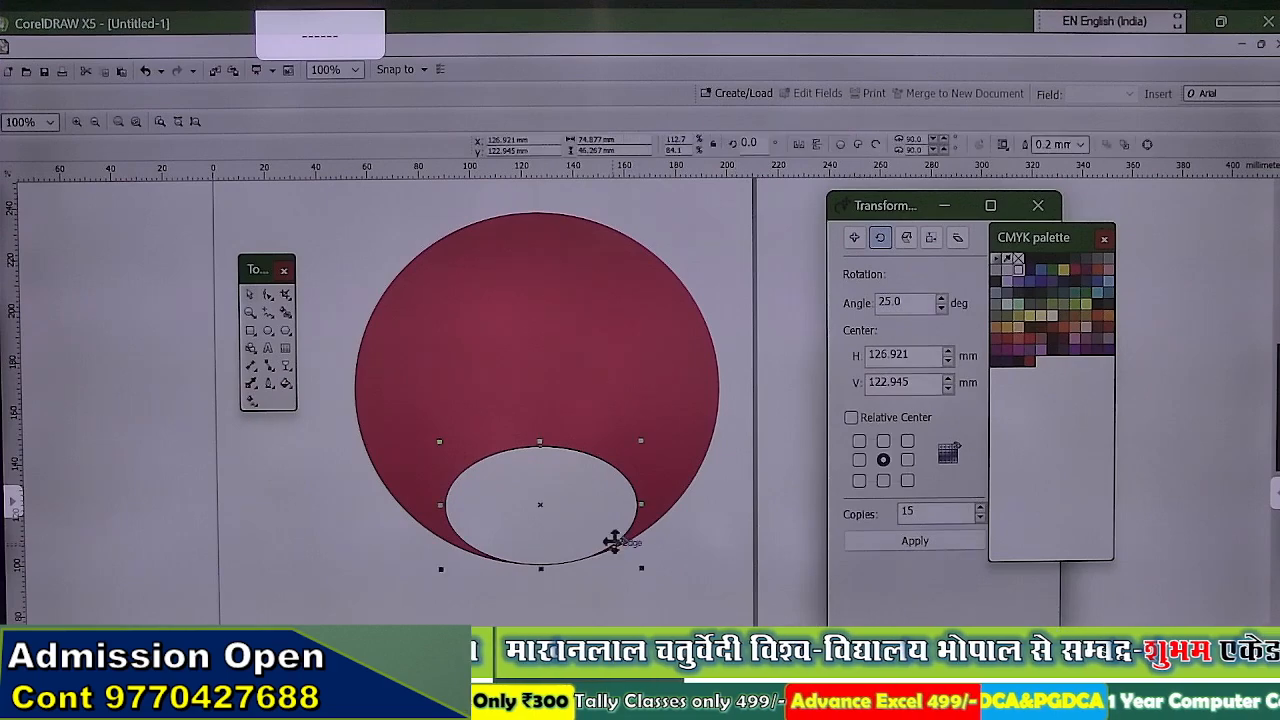
{"action": "left_click", "coordinate": [268, 384]}
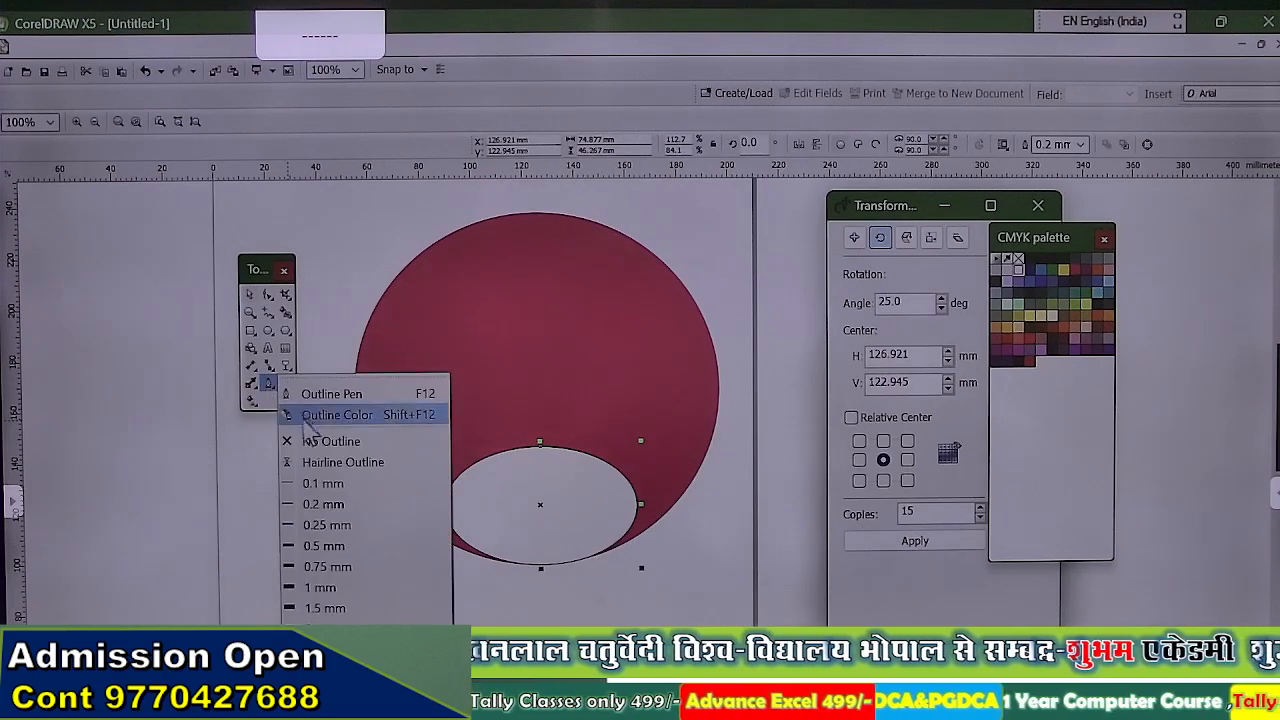
{"action": "left_click", "coordinate": [300, 442]}
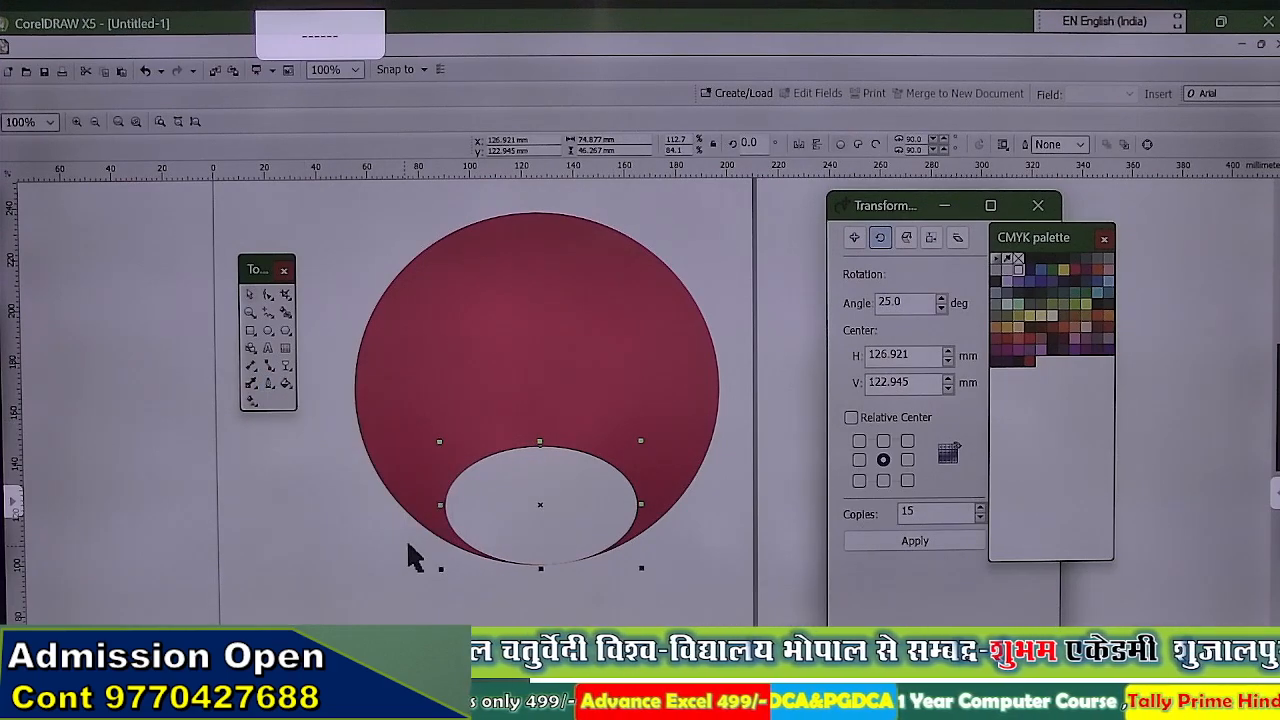
Nudge the white ellipse about 0.1 mm down and 0.6 mm to the left, aligning it with the red ellipse's lower edge.
{"action": "key", "text": "Down"}
{"action": "key", "text": "Left"}
{"action": "key", "text": "Left"}
{"action": "key", "text": "Left"}
{"action": "key", "text": "Left"}
{"action": "key", "text": "Left"}
{"action": "key", "text": "Left"}
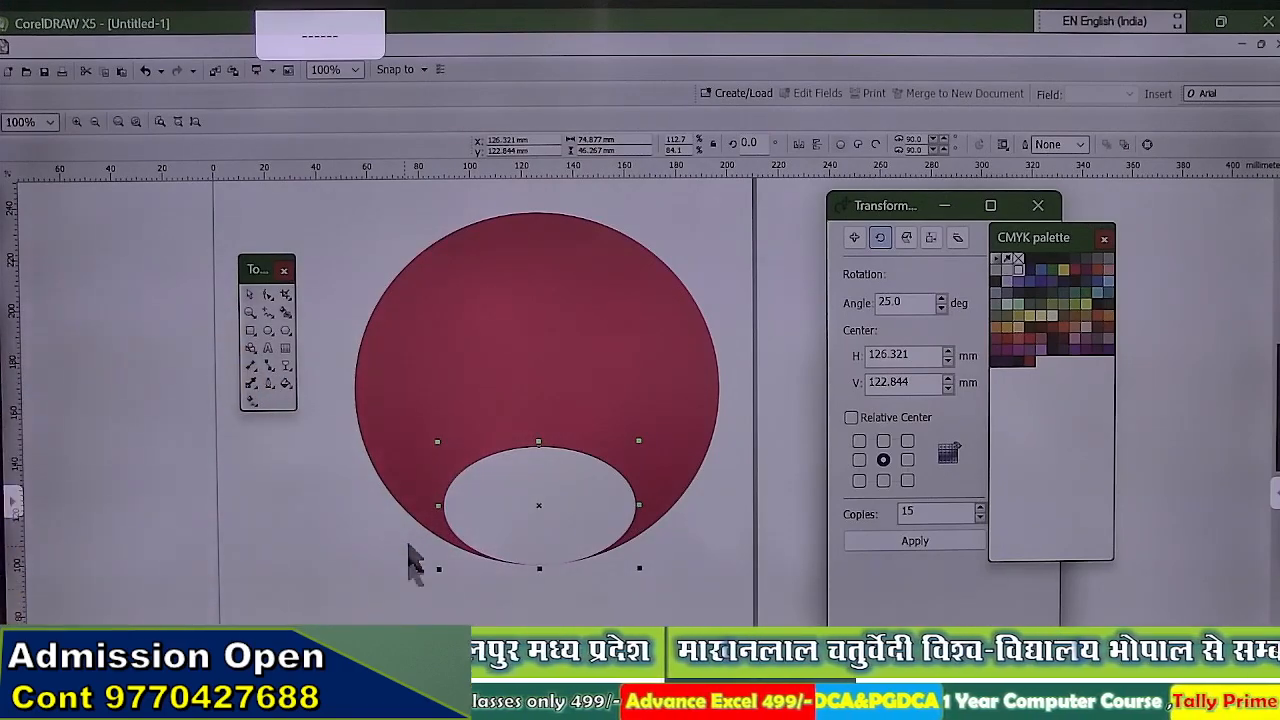
Blend the red ellipse with the white ellipse using 120 steps.
{"action": "left_click", "coordinate": [346, 600]}
{"action": "left_click_drag", "start_coordinate": [320, 193], "coordinate": [790, 618]}
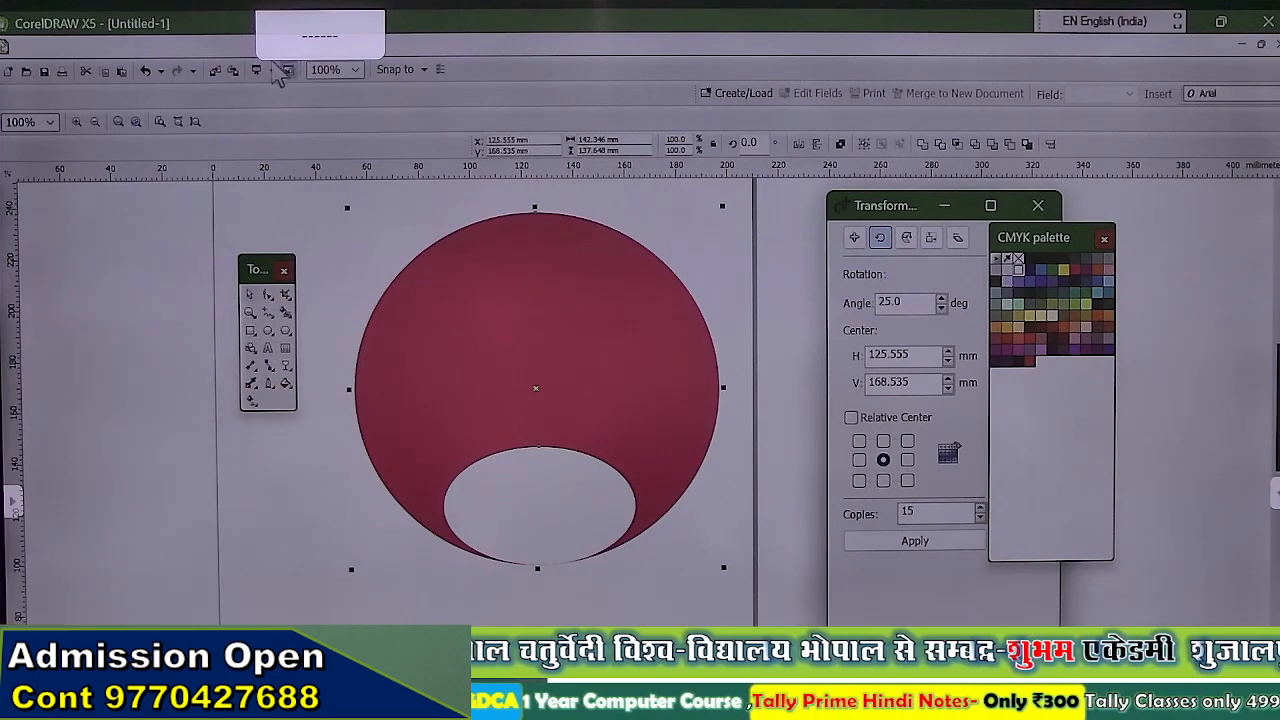
{"action": "left_click", "coordinate": [252, 46]}
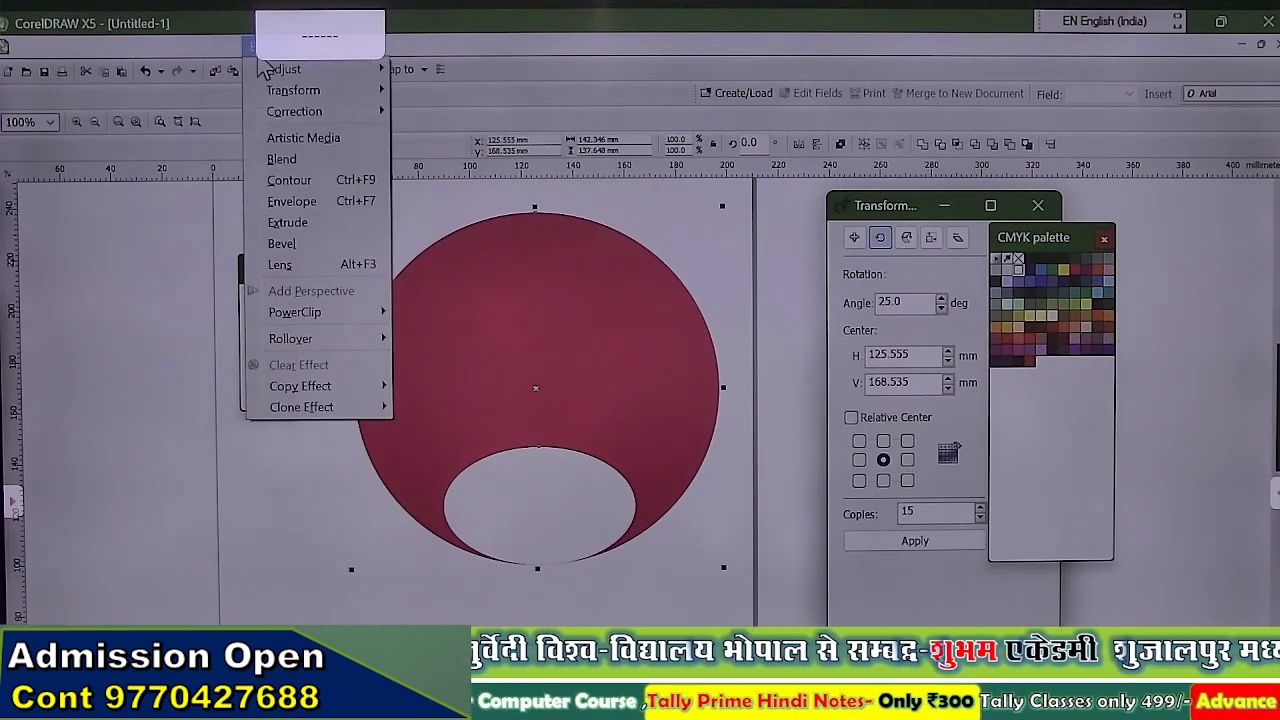
{"action": "left_click", "coordinate": [290, 161]}
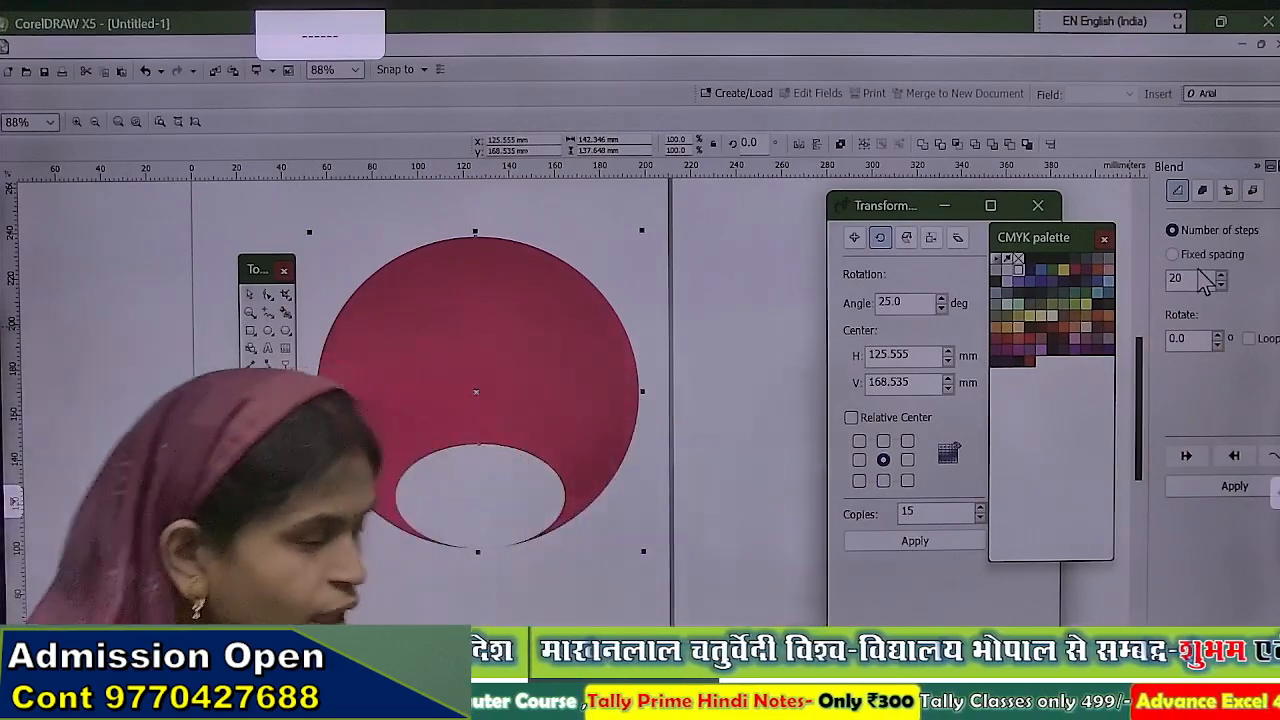
{"action": "left_click_drag", "start_coordinate": [1188, 281], "coordinate": [1172, 284]}
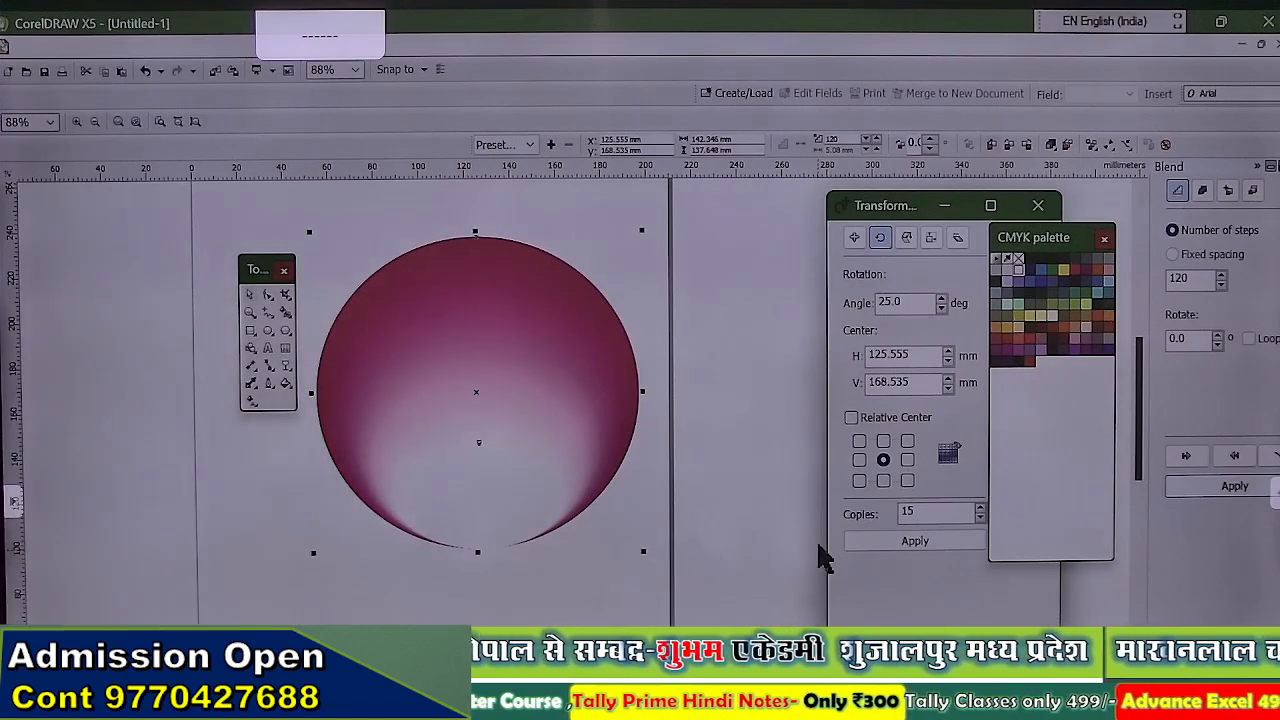
Inspect the blend's intermediate outlines in Wireframe view, return to Enhanced view and deselect the blend.
{"action": "scroll", "coordinate": [610, 445], "scroll_direction": "down", "scroll_amount": 3}
{"action": "left_click_drag", "start_coordinate": [412, 282], "coordinate": [657, 573]}
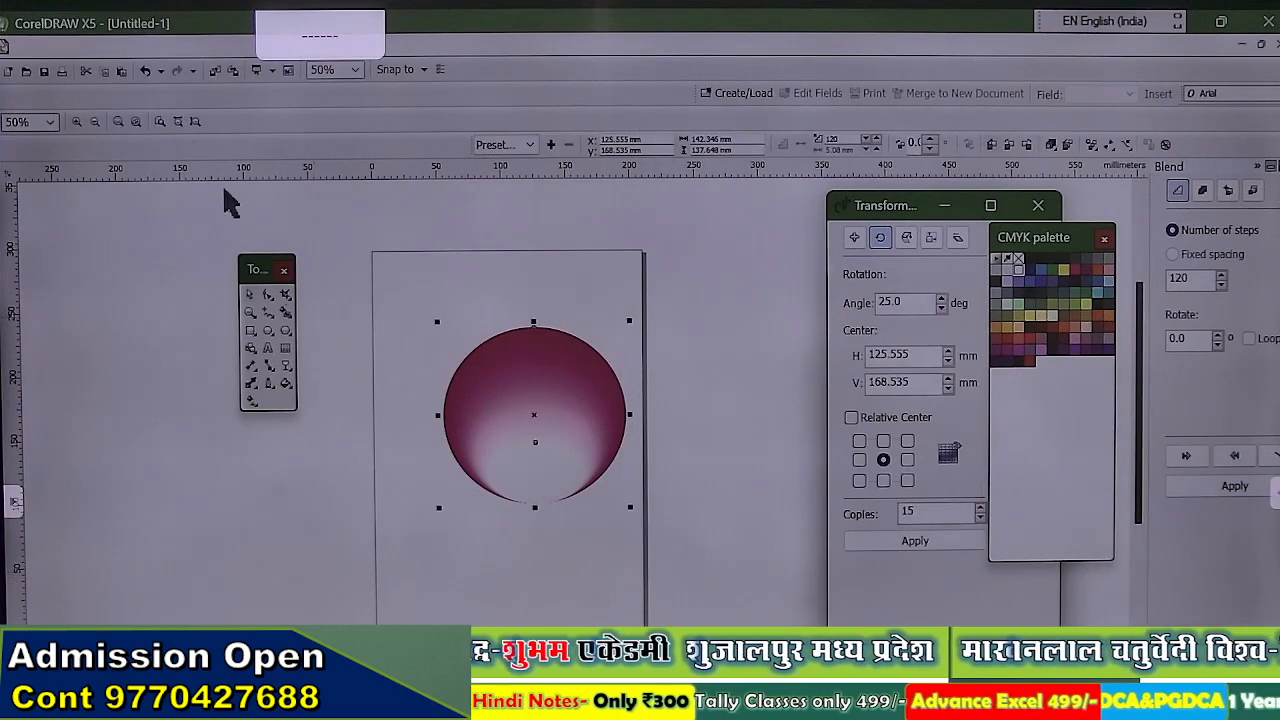
{"action": "left_click", "coordinate": [110, 49]}
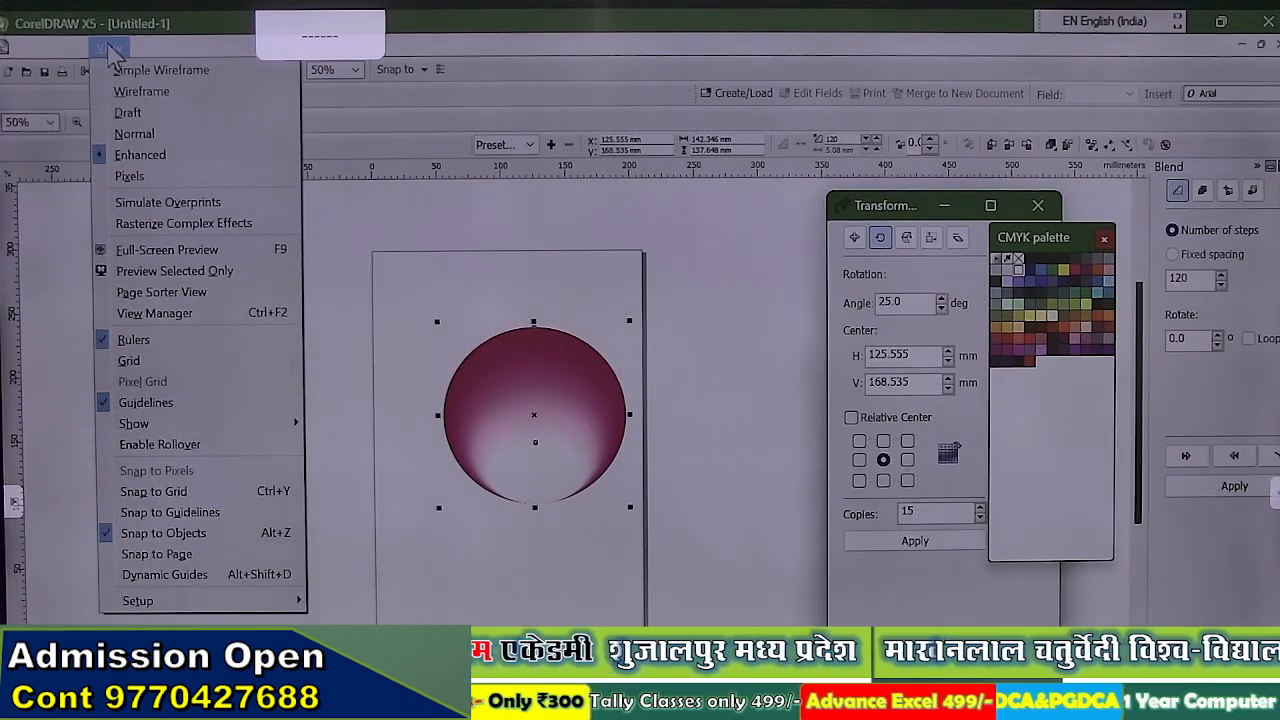
{"action": "left_click", "coordinate": [145, 92]}
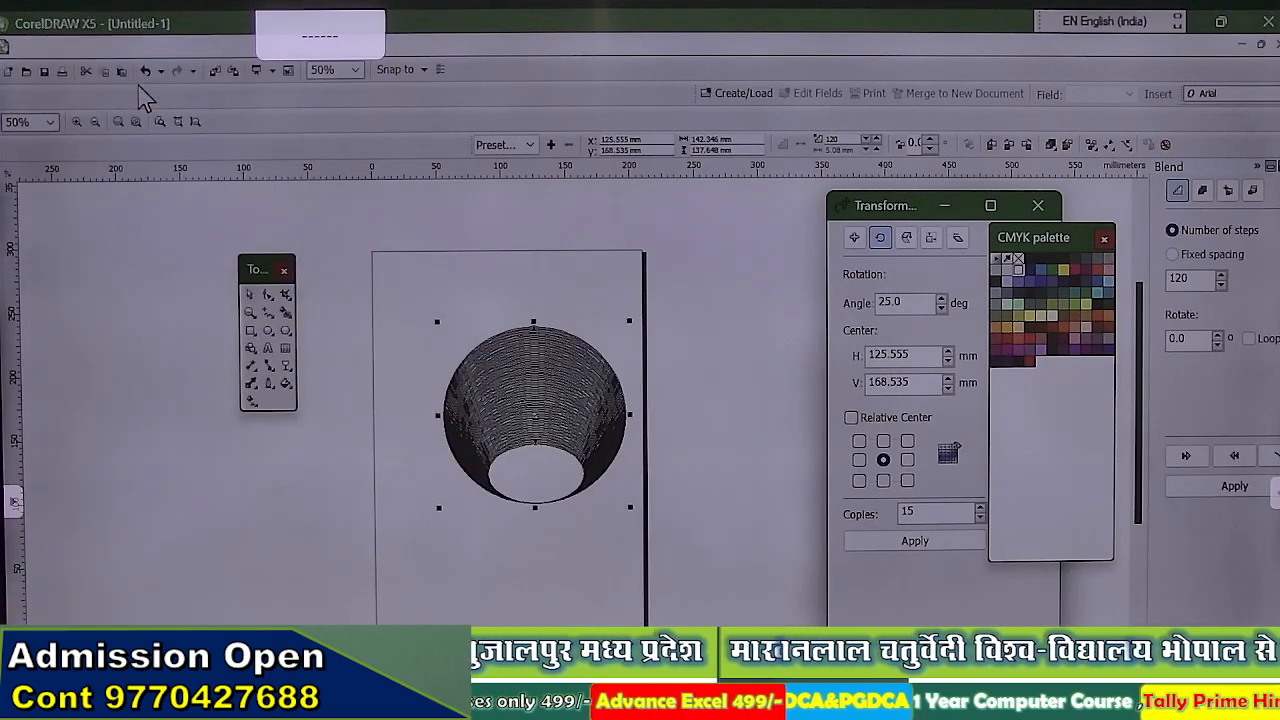
{"action": "scroll", "coordinate": [523, 382], "scroll_direction": "up", "scroll_amount": 2}
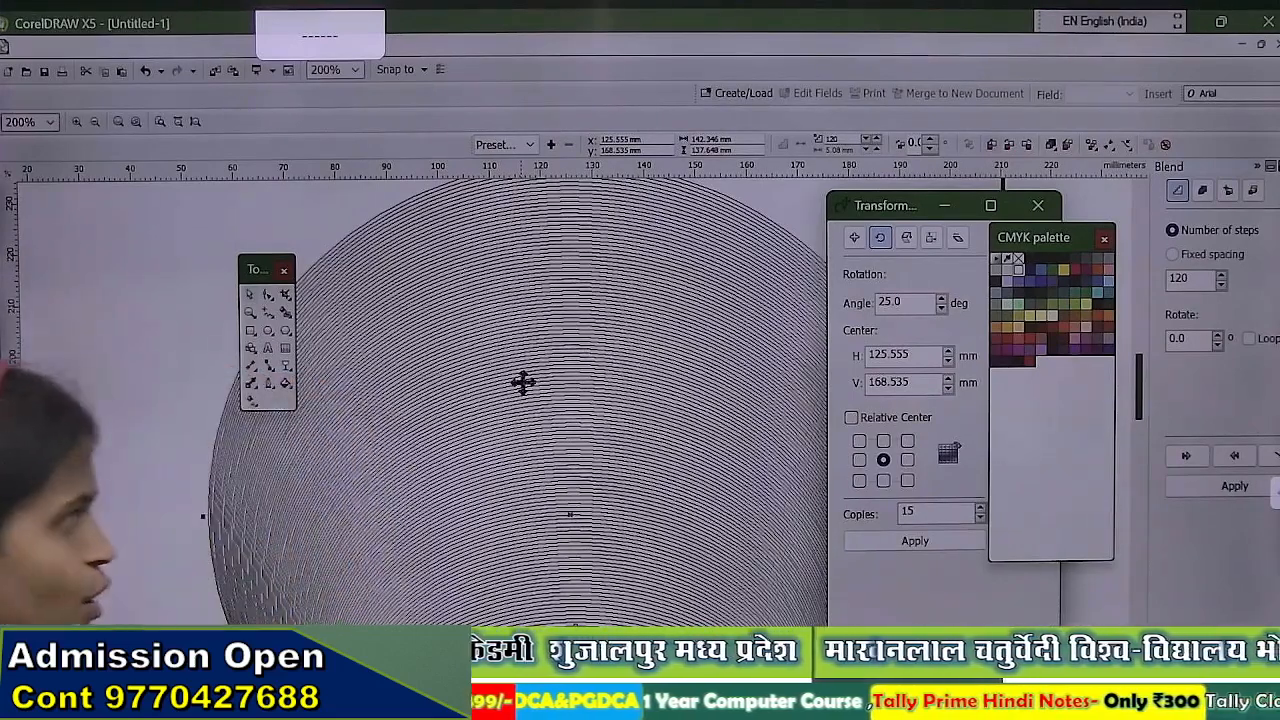
{"action": "left_click", "coordinate": [107, 48]}
{"action": "left_click", "coordinate": [133, 148]}
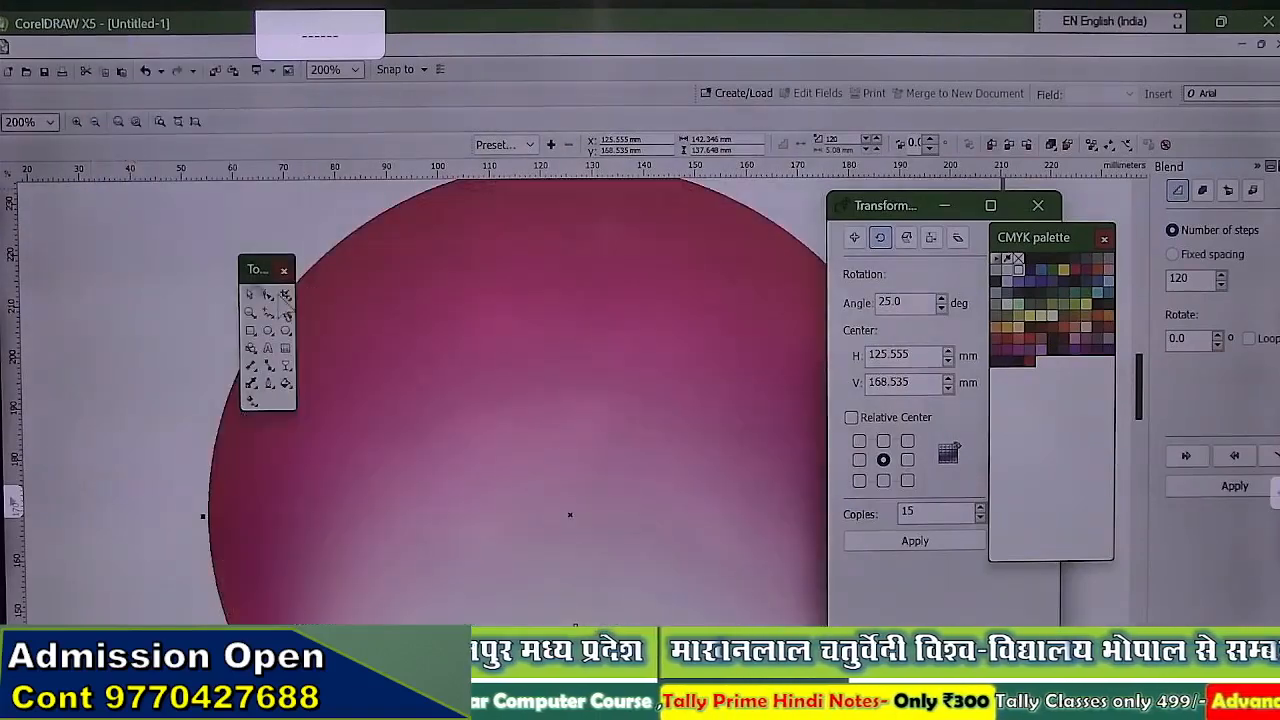
{"action": "scroll", "coordinate": [555, 333], "scroll_direction": "down", "scroll_amount": 1}
{"action": "left_click", "coordinate": [774, 332]}
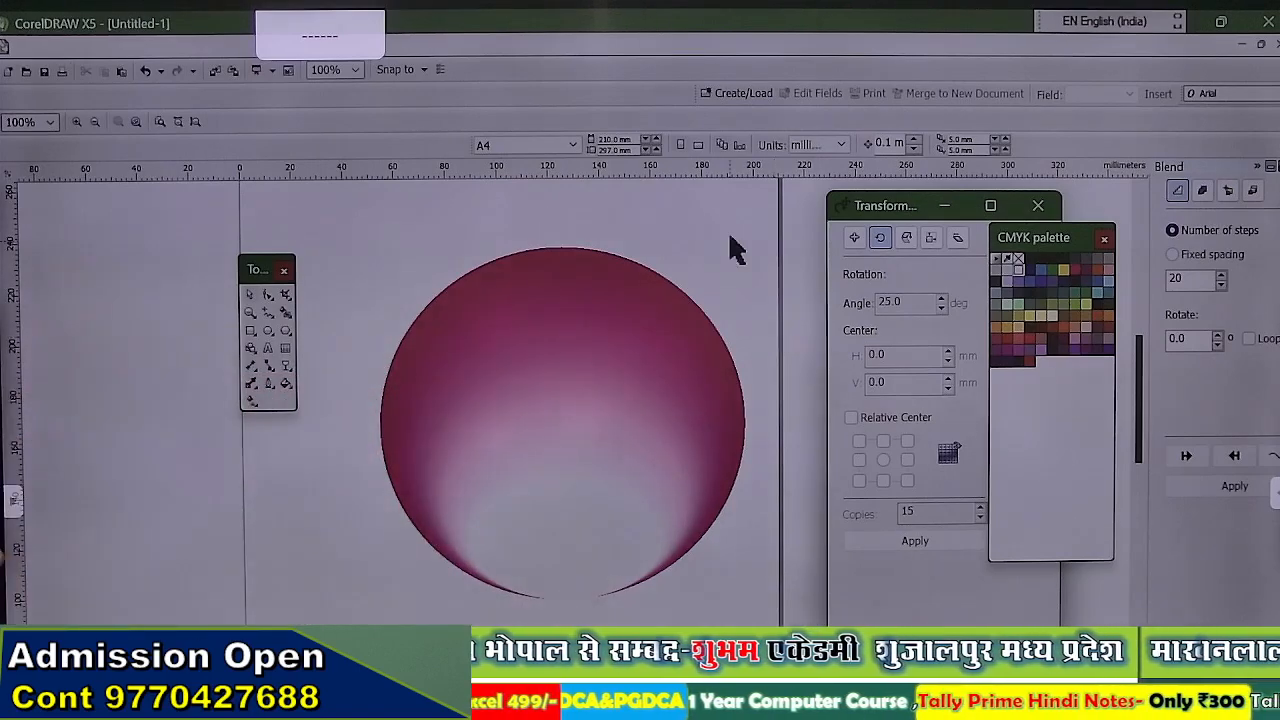
Delete the entire red-to-white blend from the page.
{"action": "scroll", "coordinate": [597, 358], "scroll_direction": "down", "scroll_amount": 2}
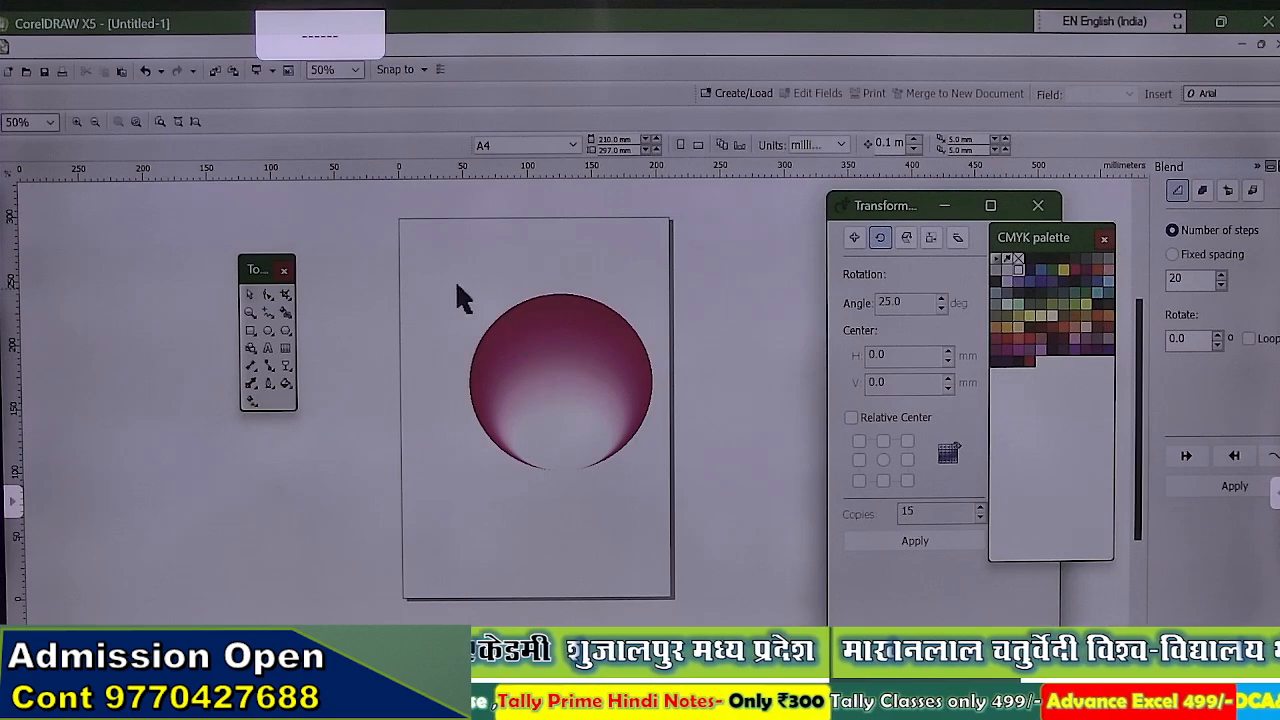
{"action": "left_click_drag", "start_coordinate": [685, 528], "coordinate": [685, 528]}
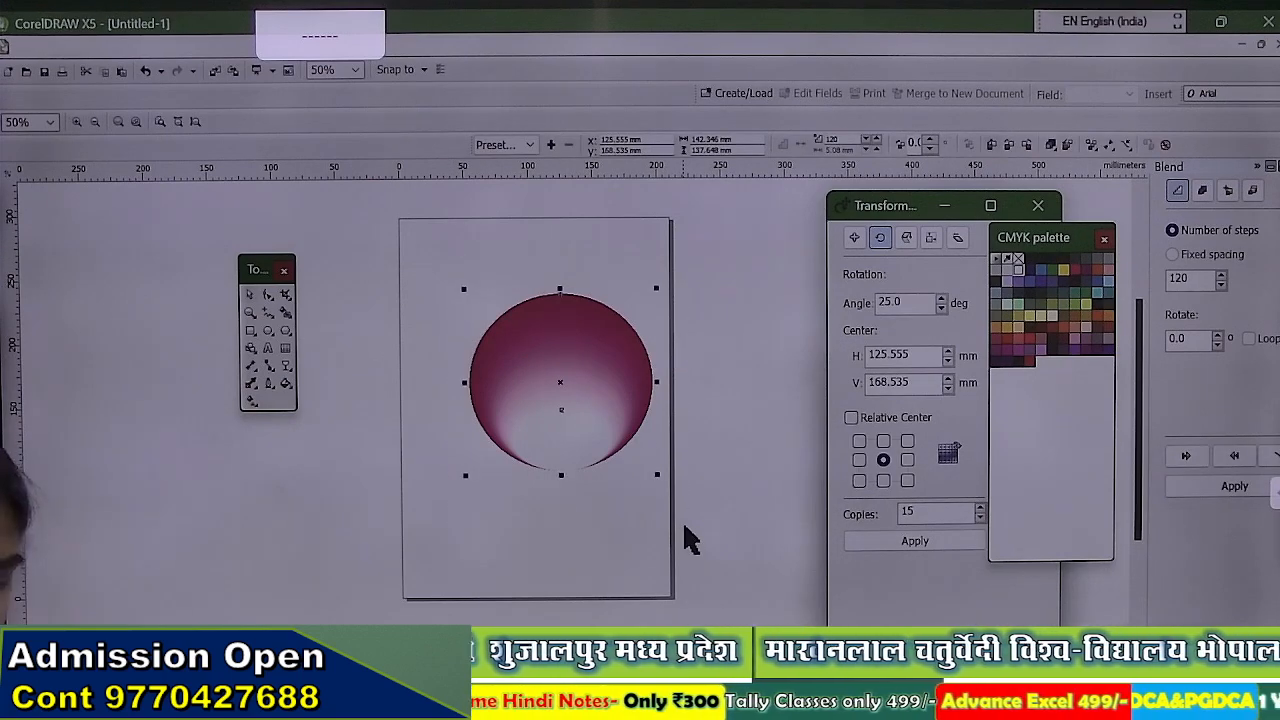
{"action": "key", "text": "Delete"}
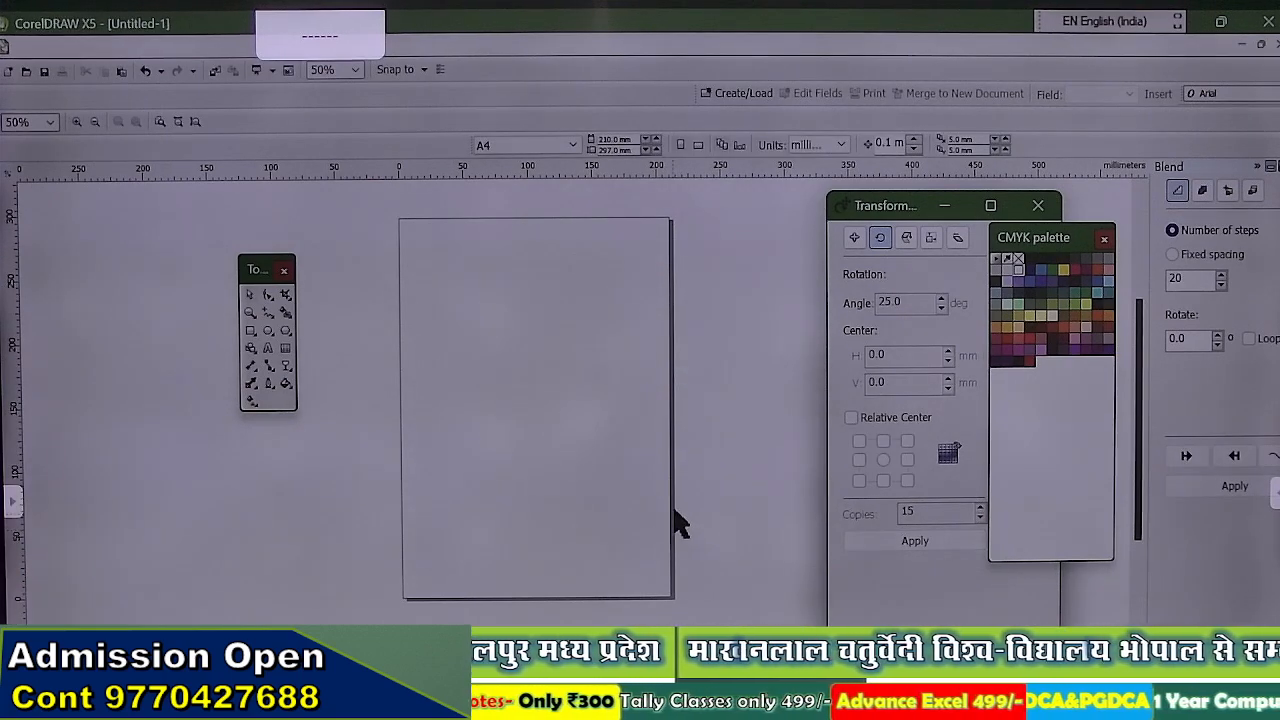
Draw a teardrop basic shape about 75 × 106 mm on the page and rotate it about 181° so its tip points down.
{"action": "left_click", "coordinate": [262, 363]}
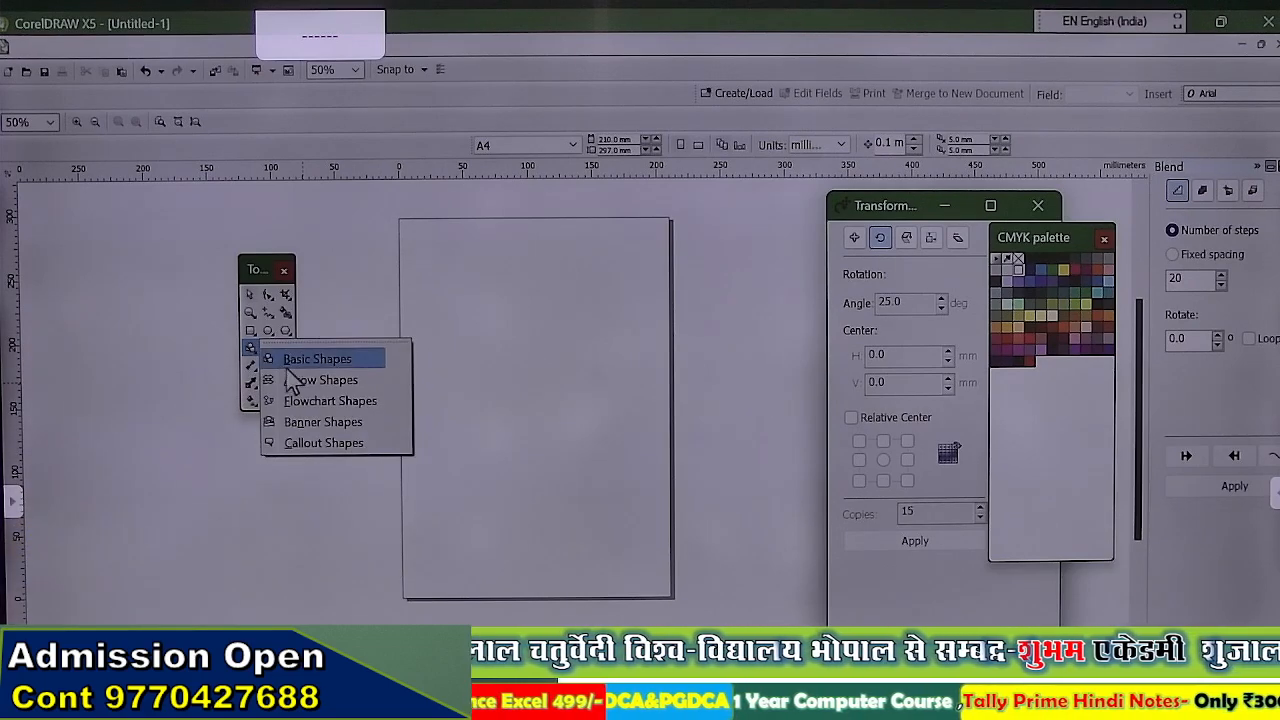
{"action": "left_click", "coordinate": [291, 364]}
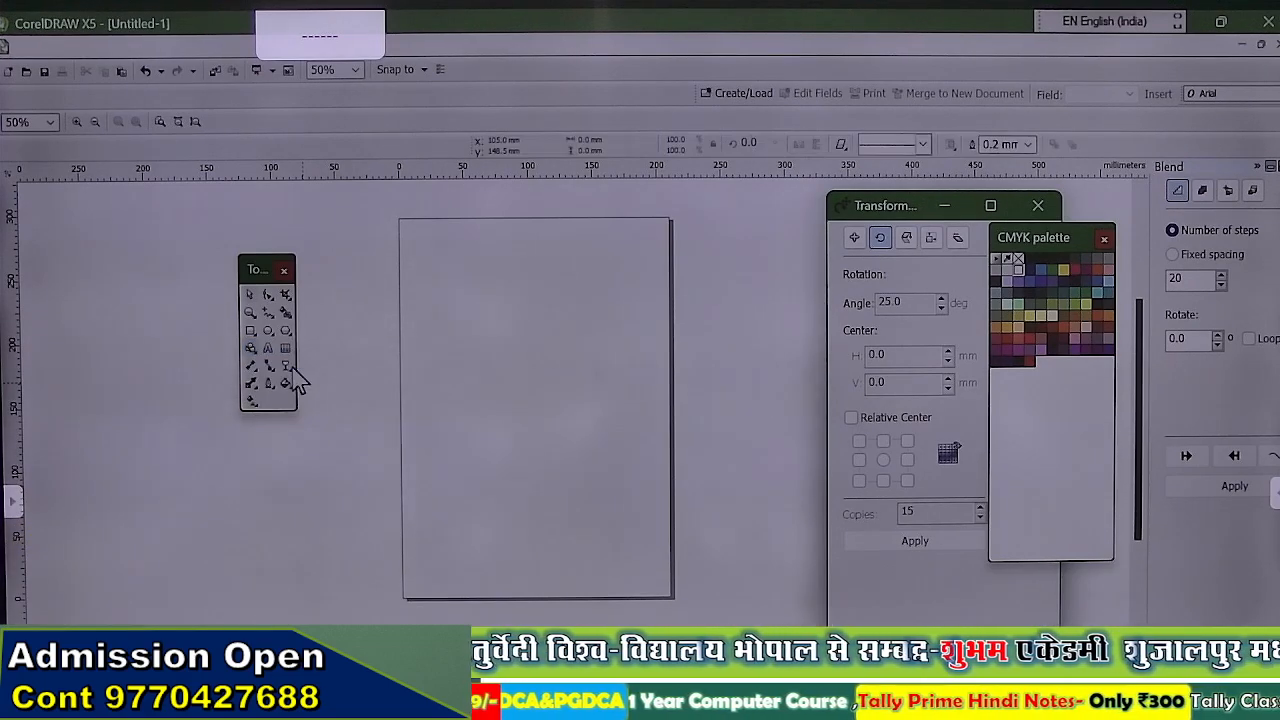
{"action": "left_click", "coordinate": [841, 145]}
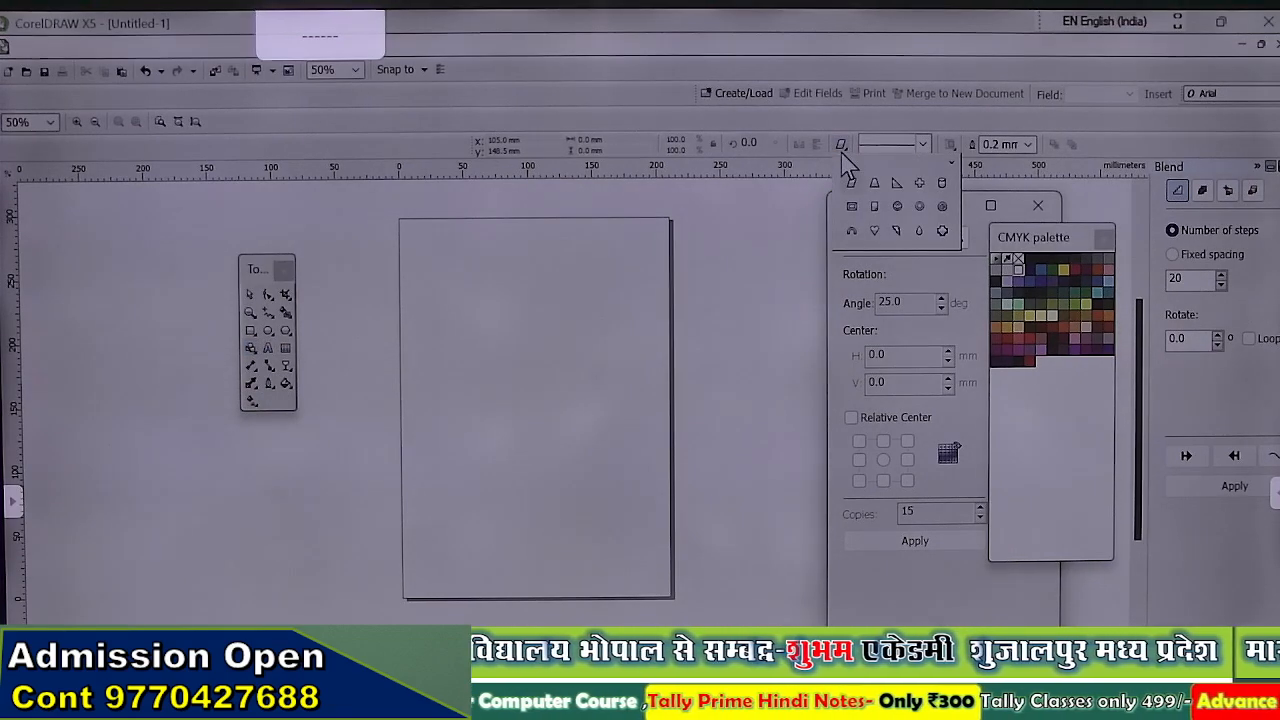
{"action": "left_click", "coordinate": [921, 233]}
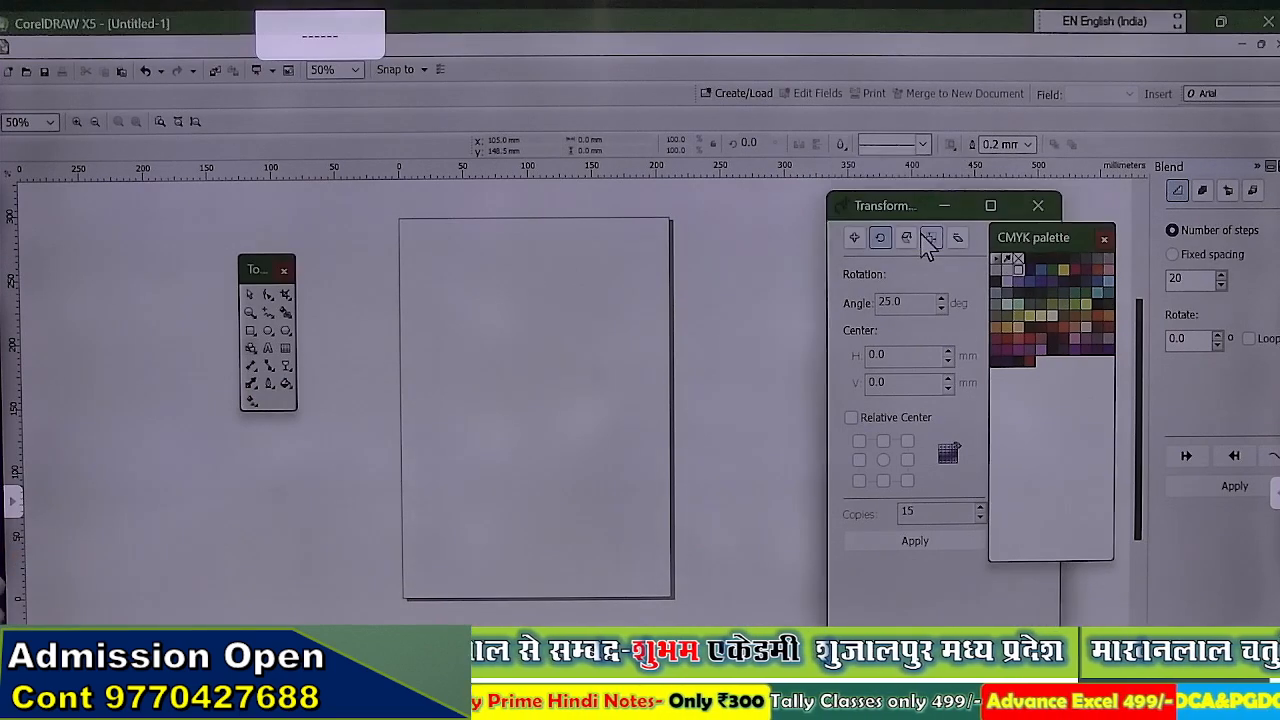
{"action": "mouse_move", "coordinate": [529, 294]}
{"action": "left_mouse_down"}
{"action": "mouse_move", "coordinate": [602, 363]}
{"action": "mouse_move", "coordinate": [609, 417]}
{"action": "mouse_move", "coordinate": [625, 428]}
{"action": "left_mouse_up"}
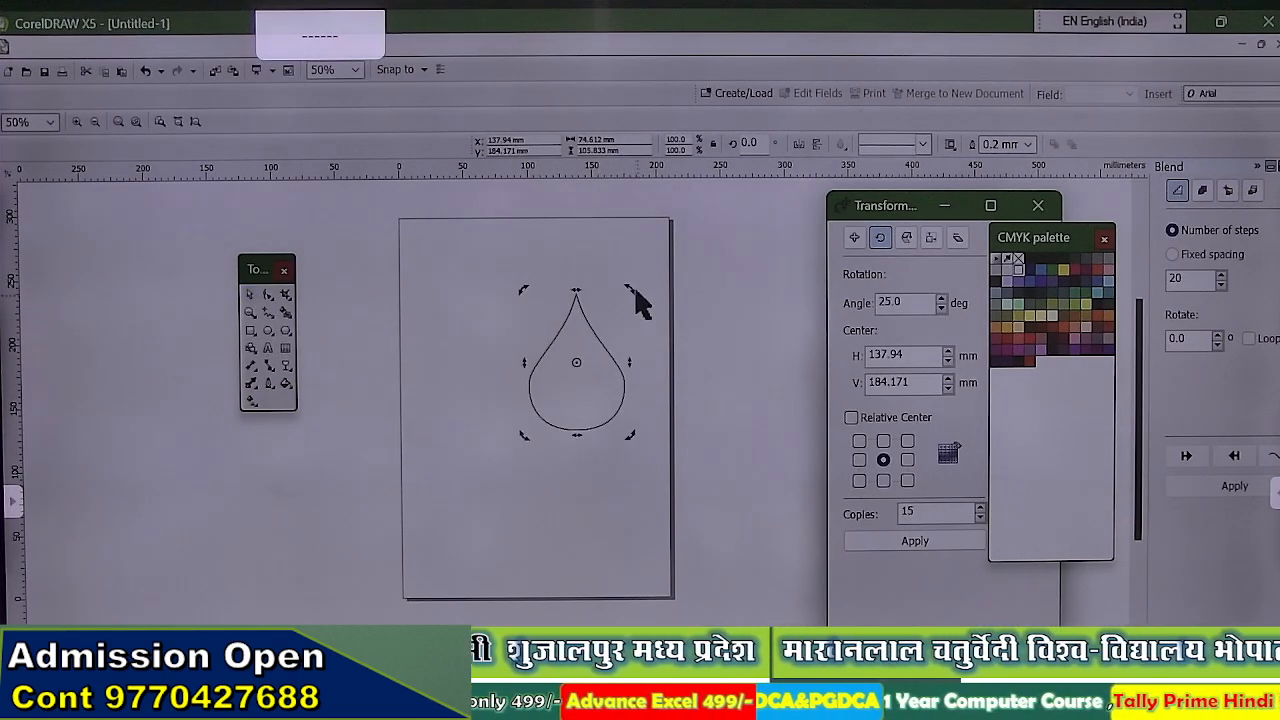
{"action": "left_click_drag", "start_coordinate": [628, 295], "coordinate": [538, 510]}
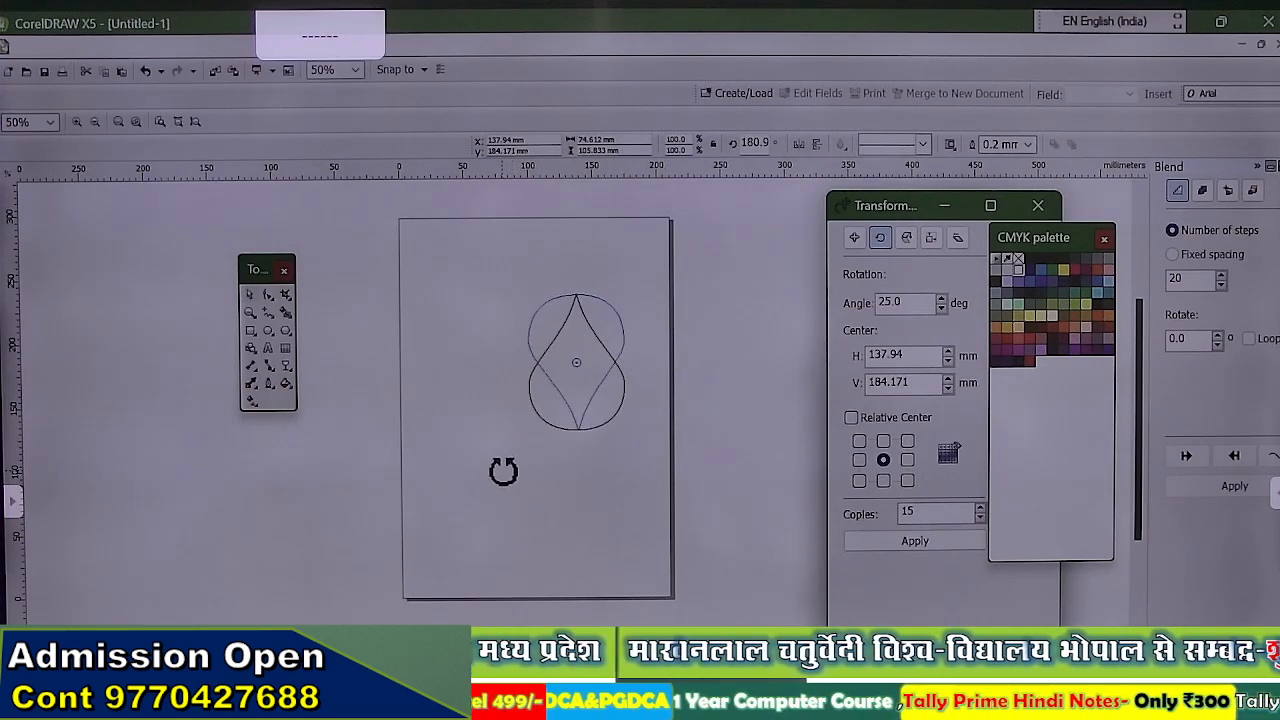
{"action": "left_click_drag", "start_coordinate": [503, 471], "coordinate": [506, 478]}
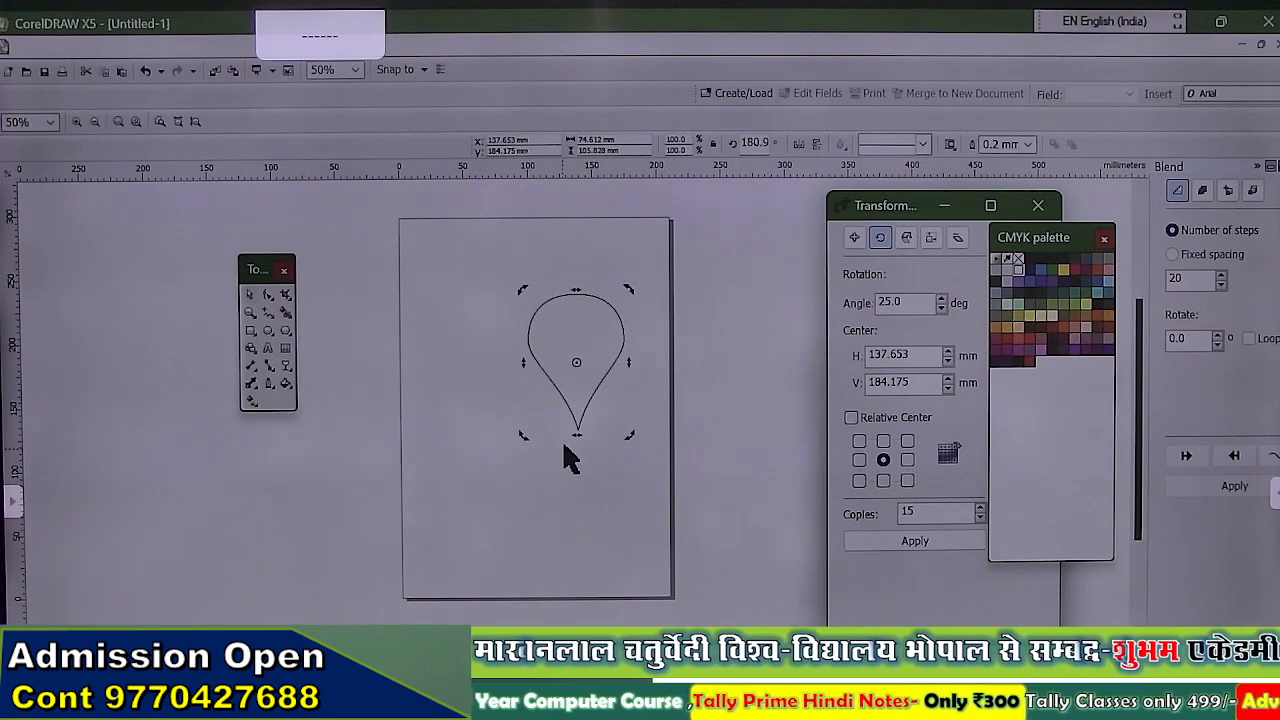
{"action": "left_click", "coordinate": [268, 300]}
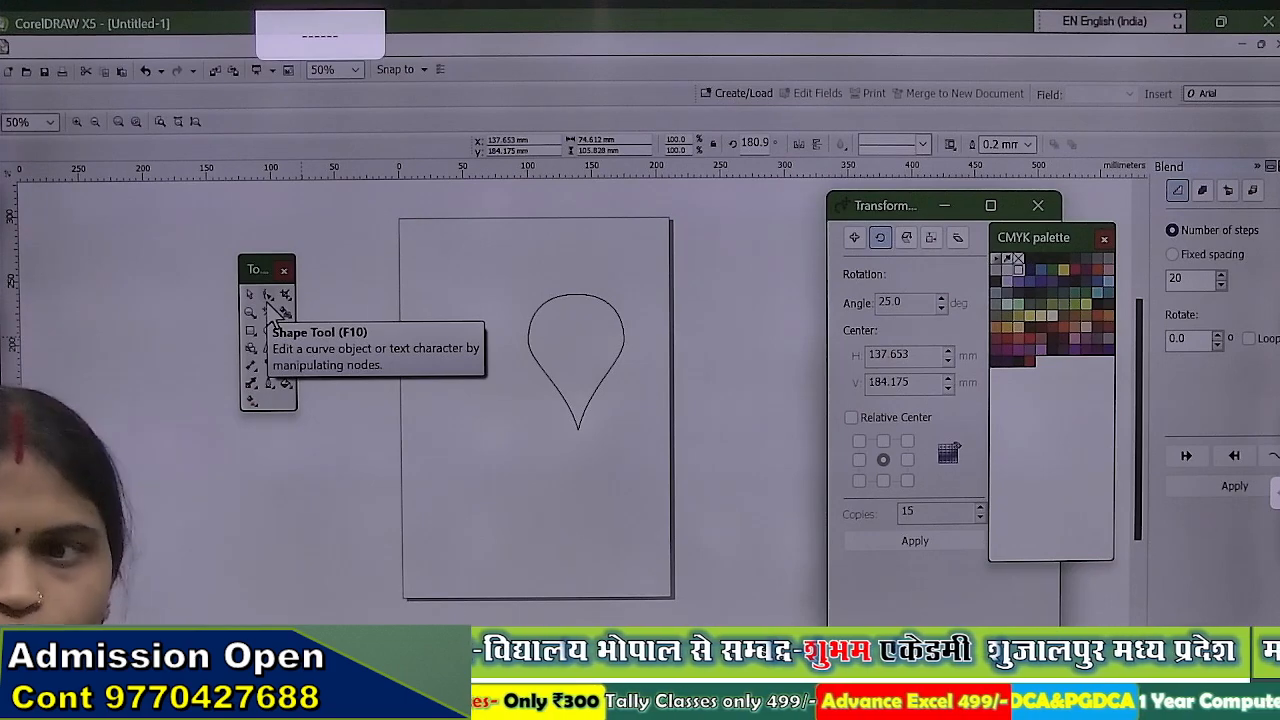
{"action": "left_click", "coordinate": [557, 354]}
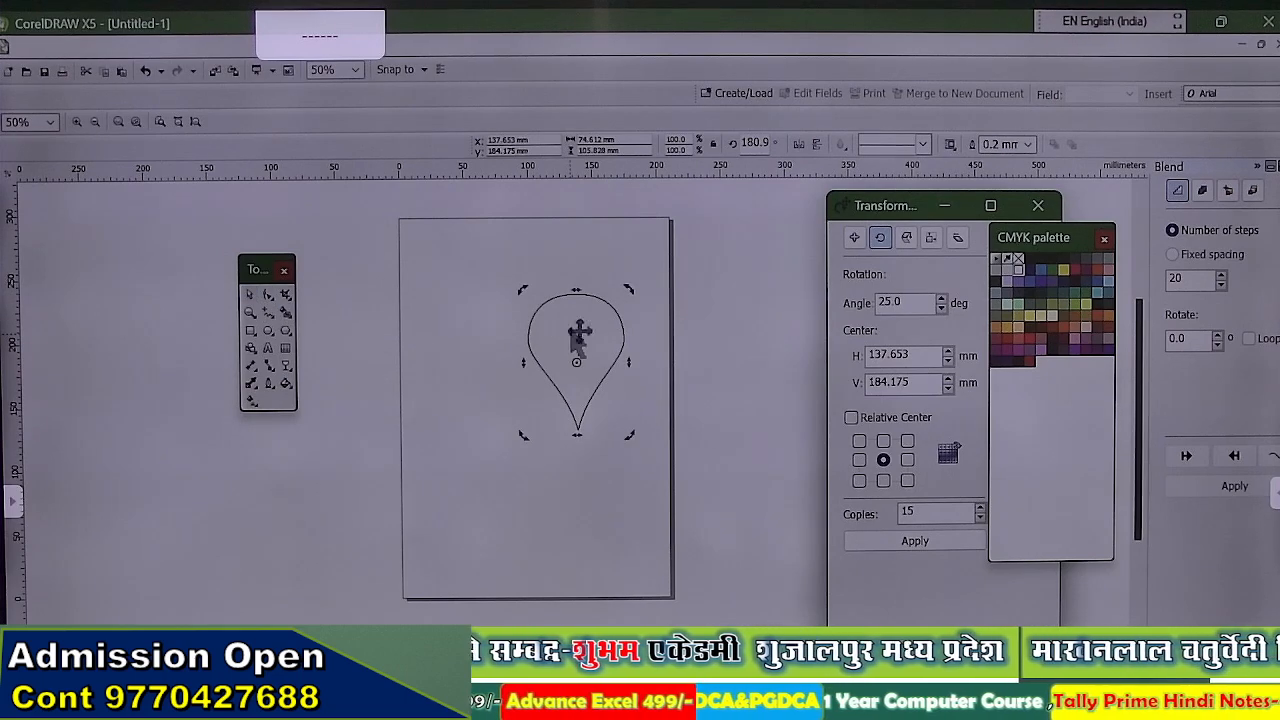
{"action": "left_click", "coordinate": [270, 299]}
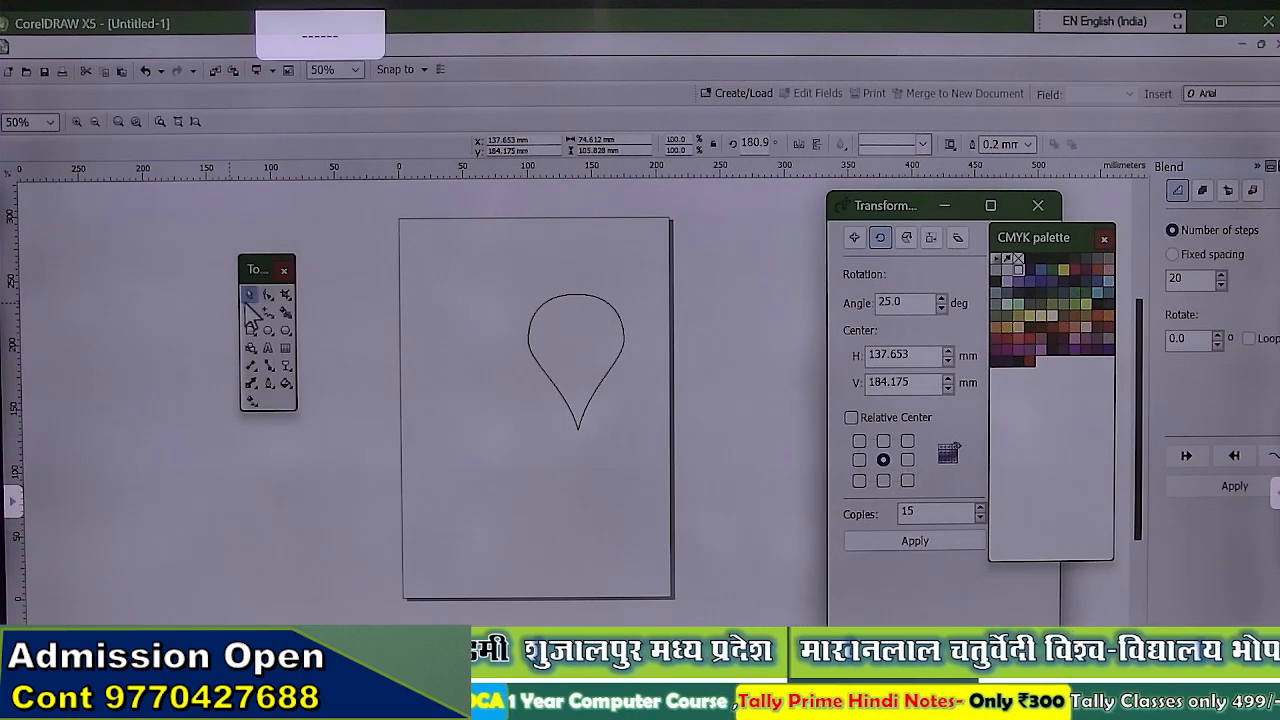
{"action": "right_click", "coordinate": [587, 352]}
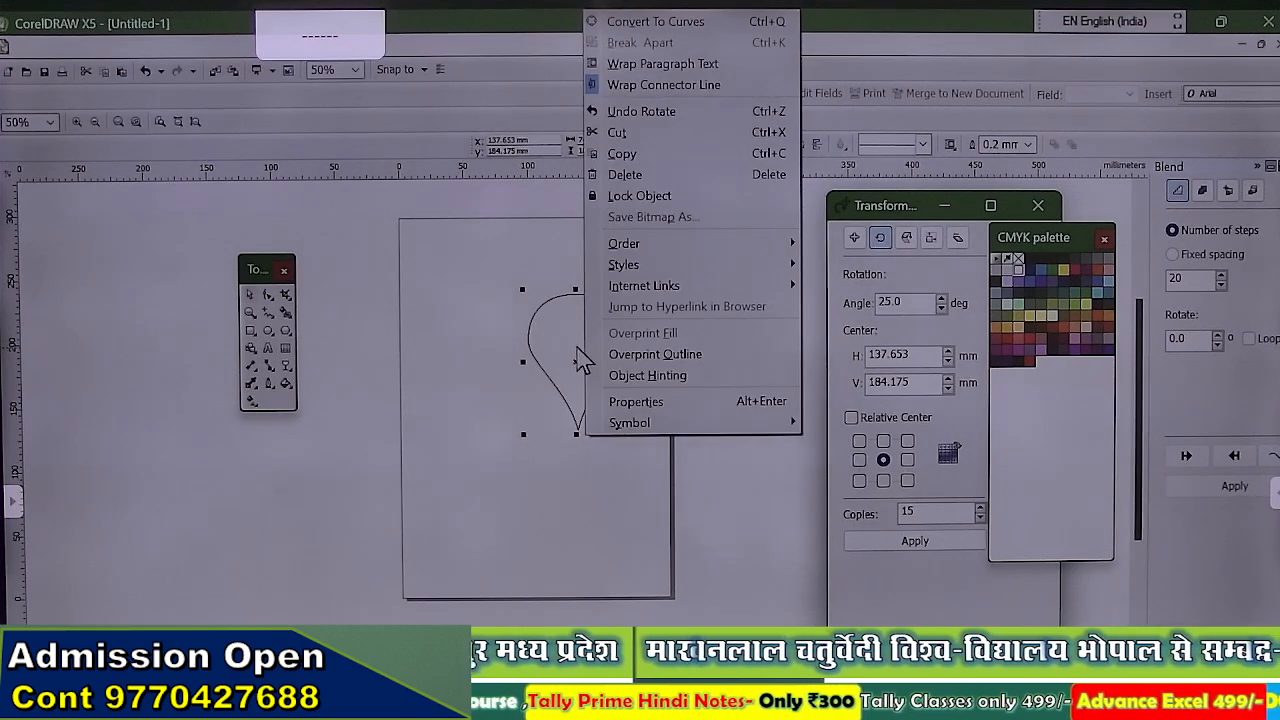
{"action": "left_click", "coordinate": [576, 357]}
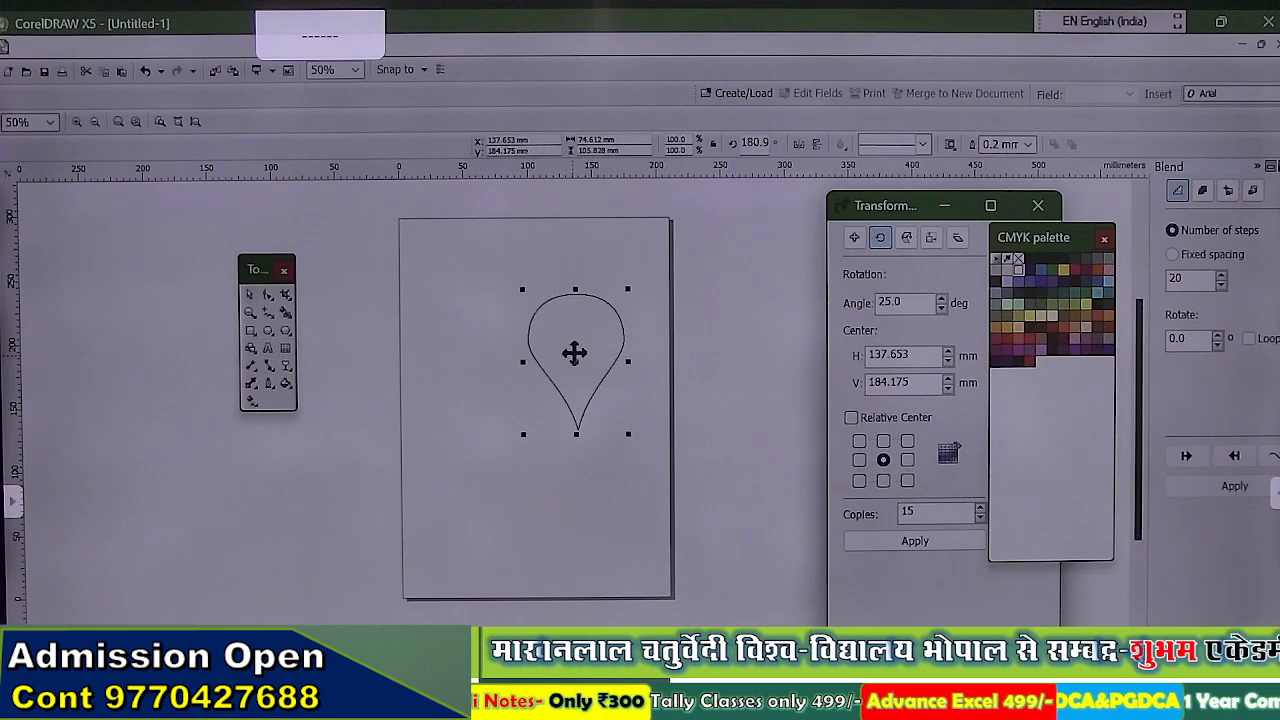
Convert the teardrop to curves and delete the node on its right side.
{"action": "scroll", "coordinate": [573, 353], "scroll_direction": "up", "scroll_amount": 2}
{"action": "scroll", "coordinate": [544, 364], "scroll_direction": "down", "scroll_amount": 2}
{"action": "scroll", "coordinate": [628, 360], "scroll_direction": "up", "scroll_amount": 2}
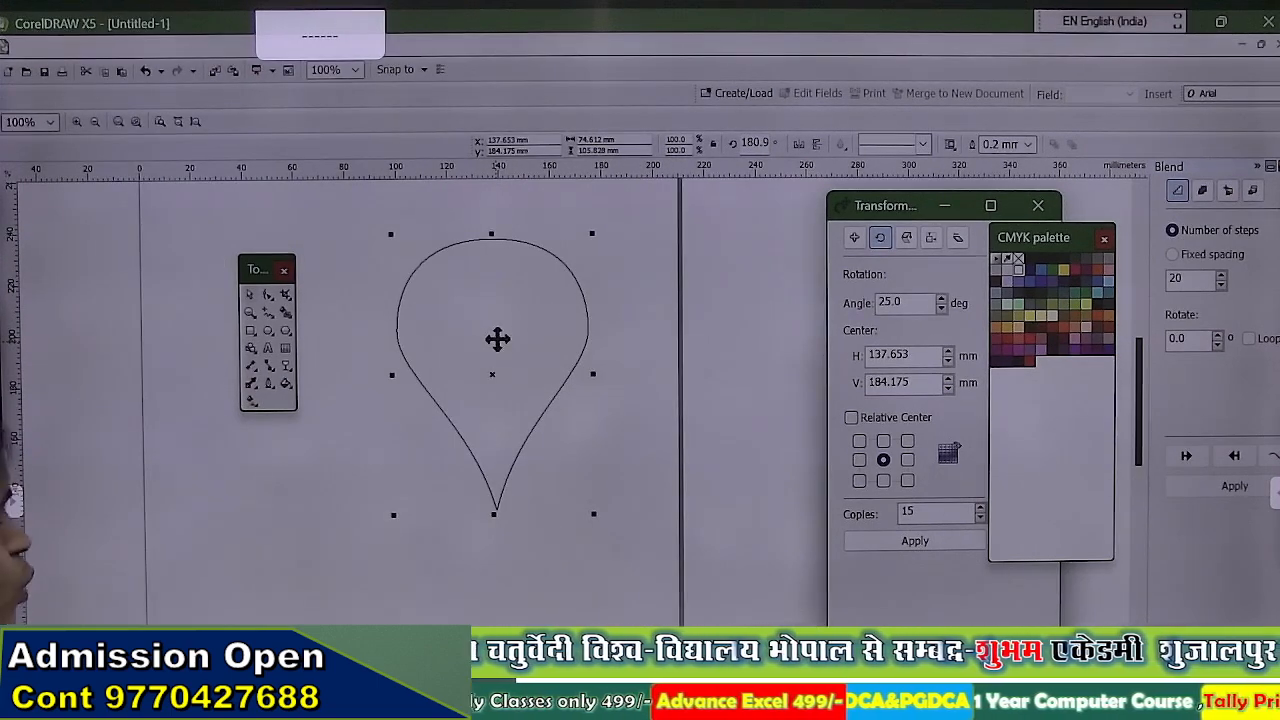
{"action": "right_click", "coordinate": [497, 339]}
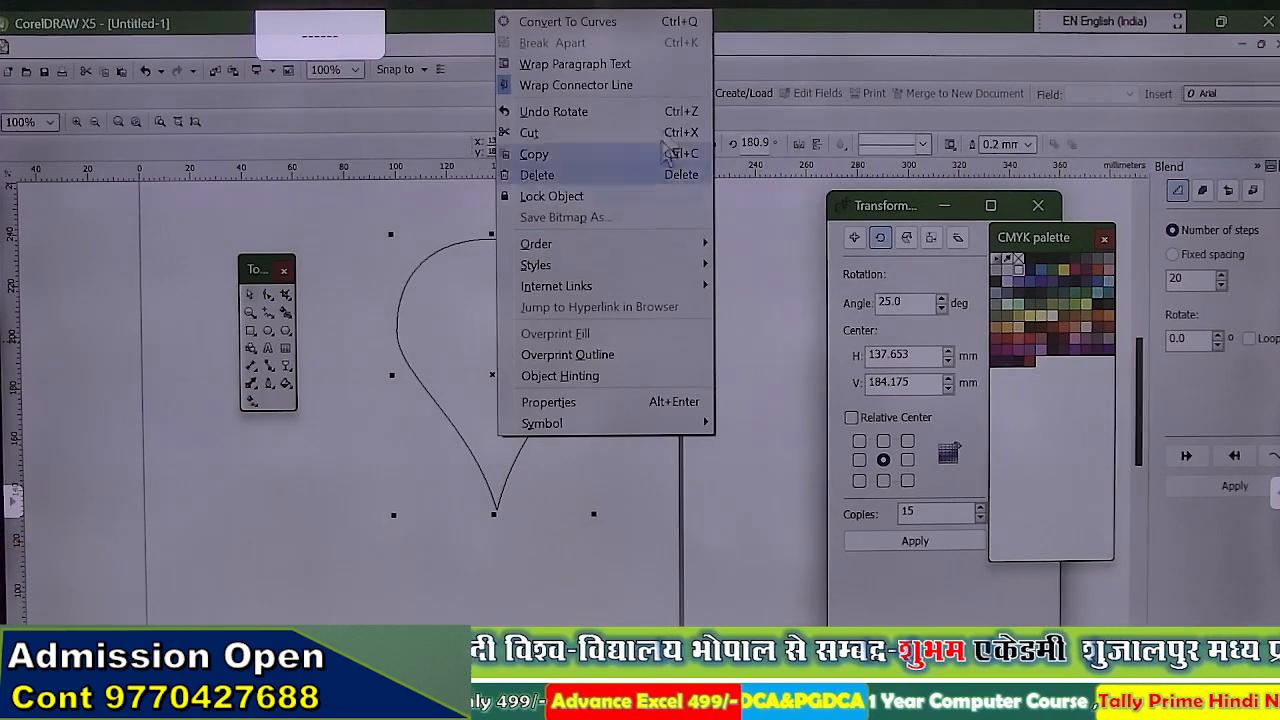
{"action": "left_click", "coordinate": [695, 28]}
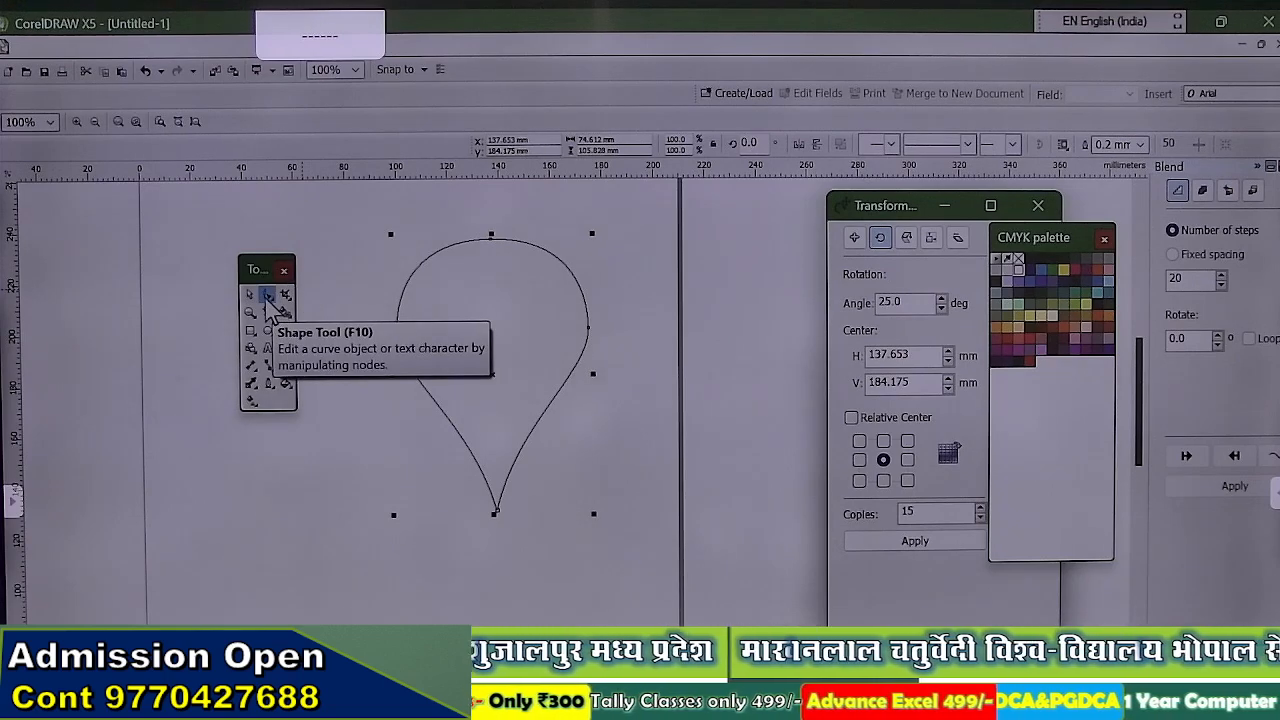
{"action": "left_click", "coordinate": [268, 296]}
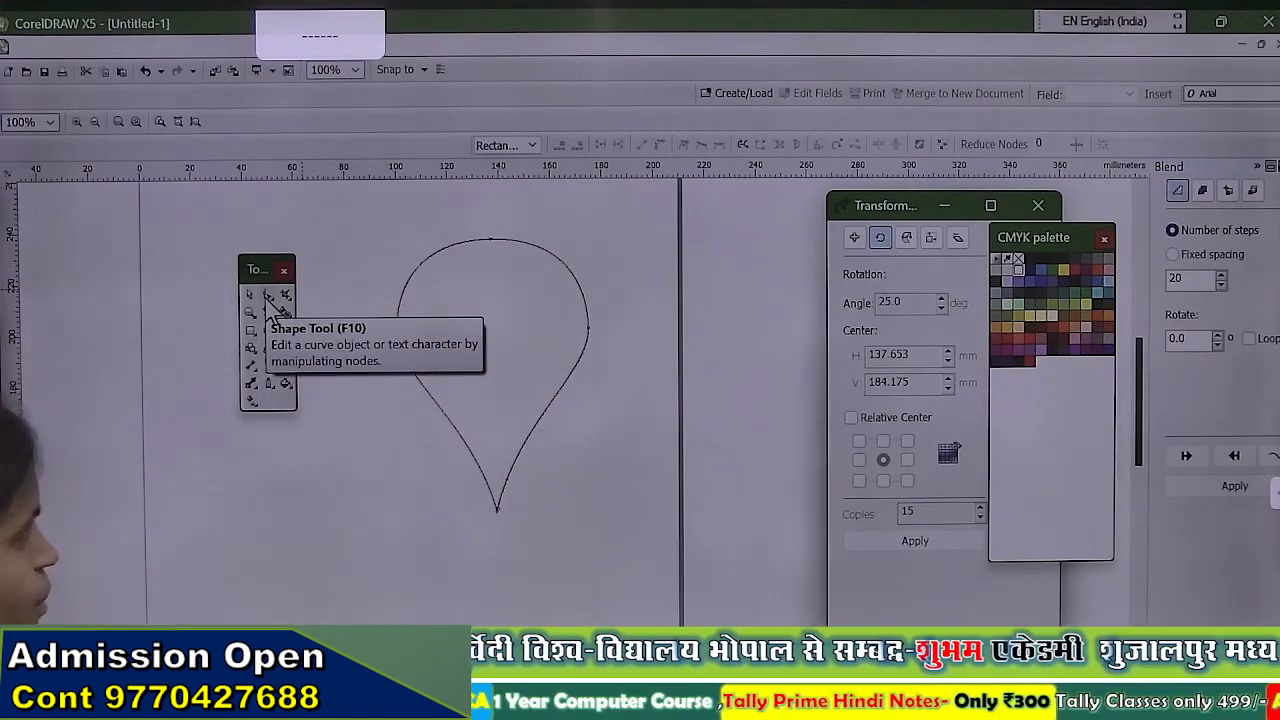
{"action": "double_click", "coordinate": [587, 329]}
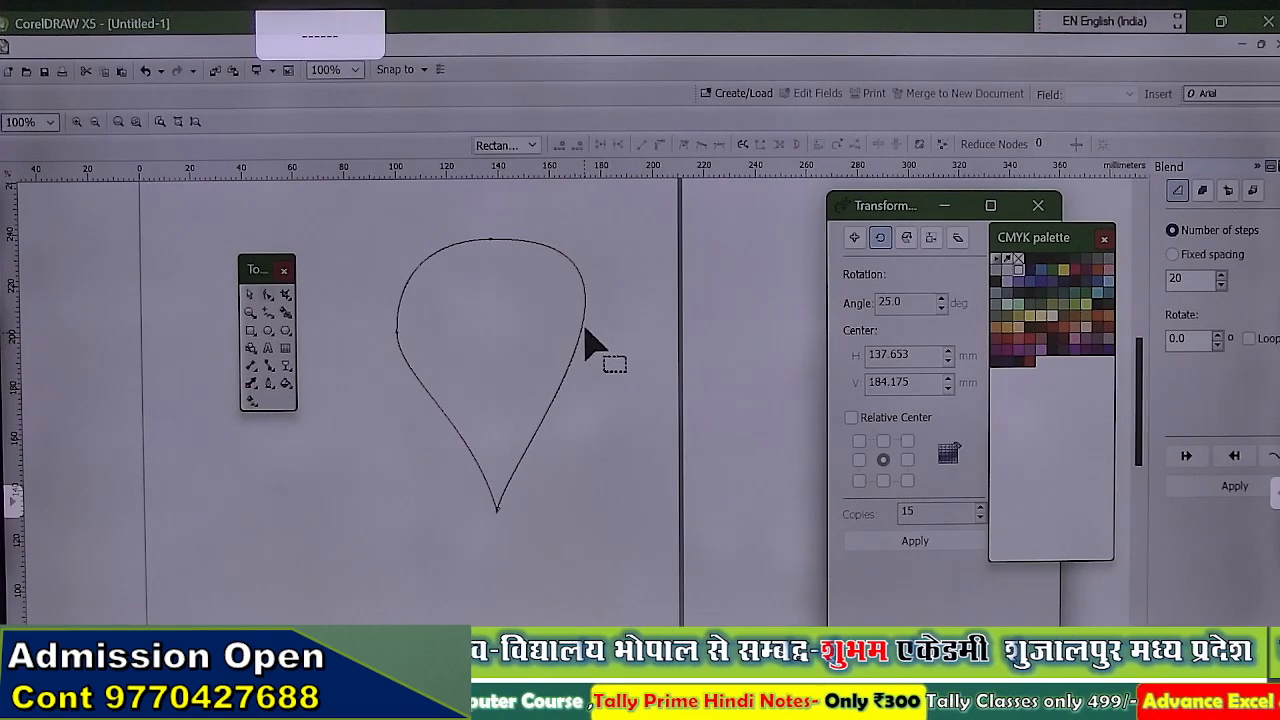
Delete the node on the teardrop's left side, and undo a trial deletion of its top node.
{"action": "double_click", "coordinate": [397, 331]}
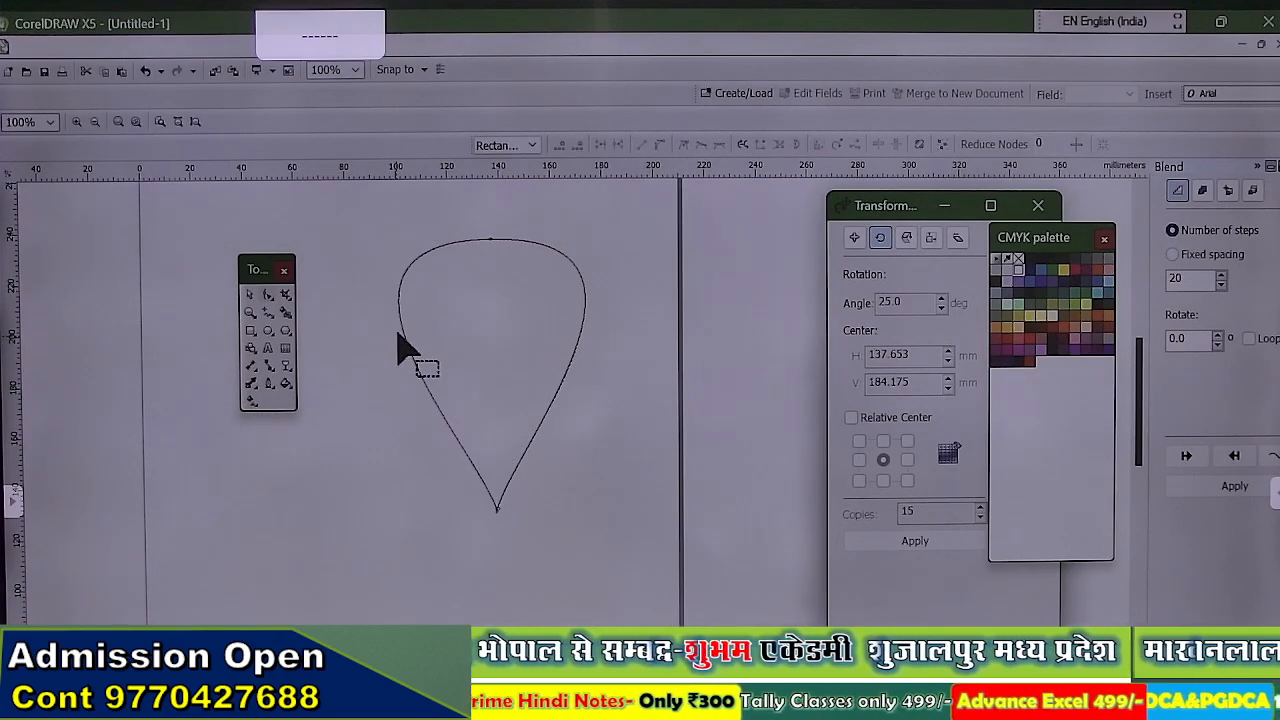
{"action": "double_click", "coordinate": [490, 241]}
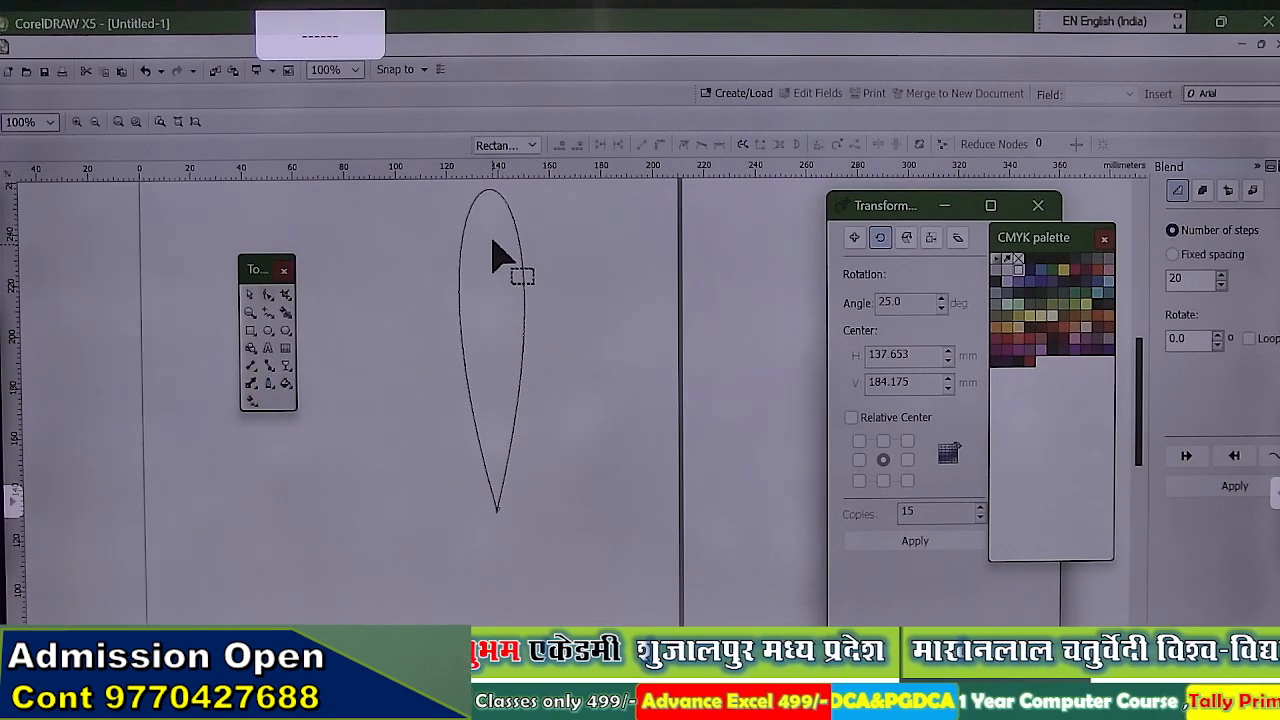
{"action": "key", "text": "ctrl+z"}
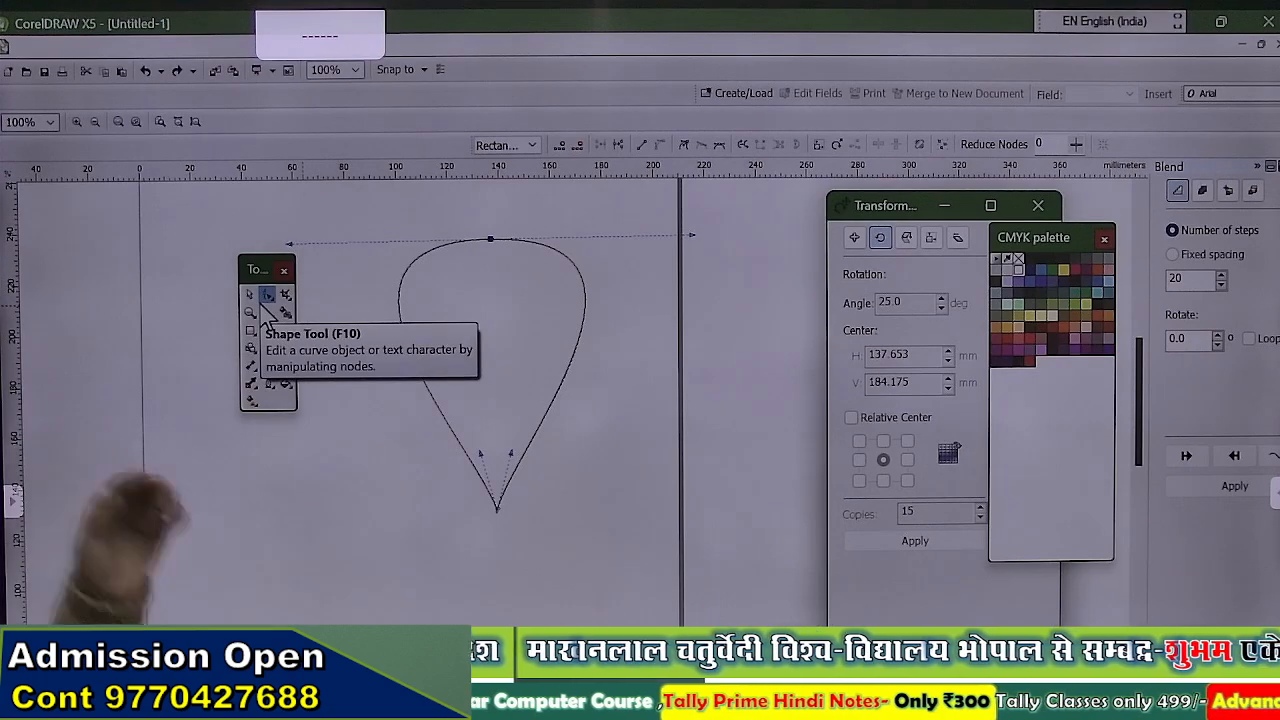
Fill the petal shape with red and remove its outline.
{"action": "left_click", "coordinate": [251, 297]}
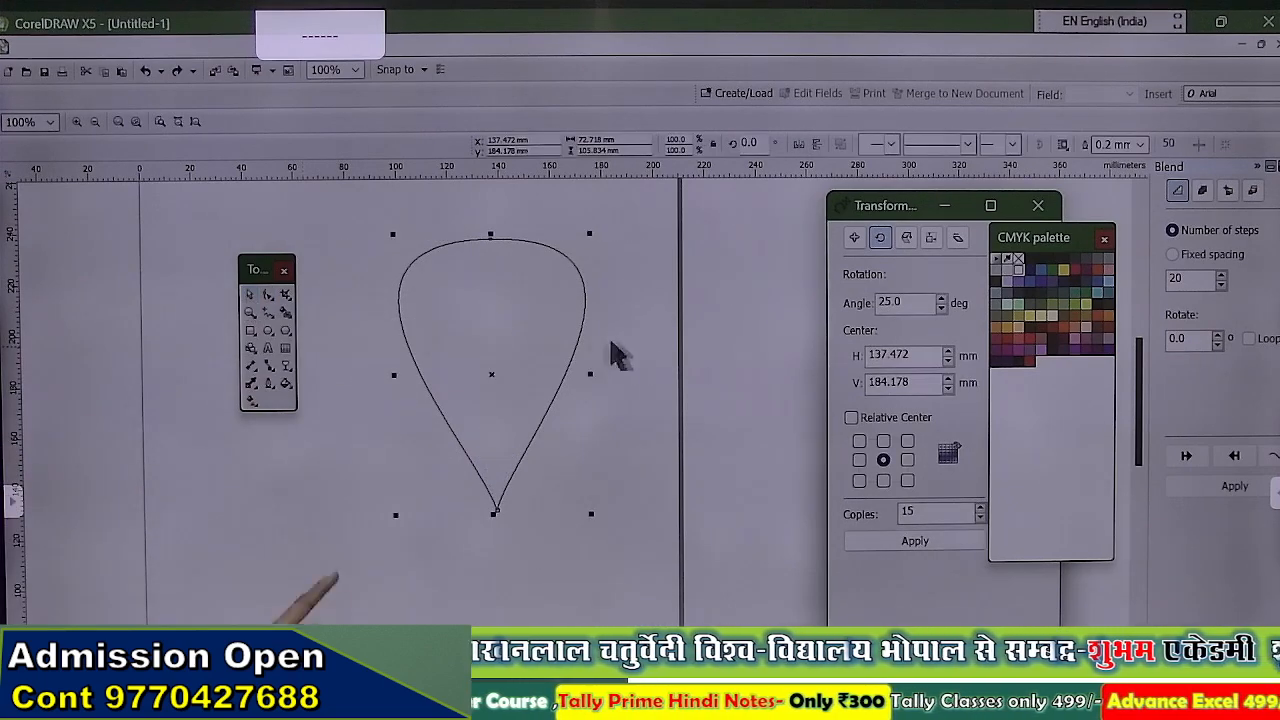
{"action": "left_click", "coordinate": [1097, 269]}
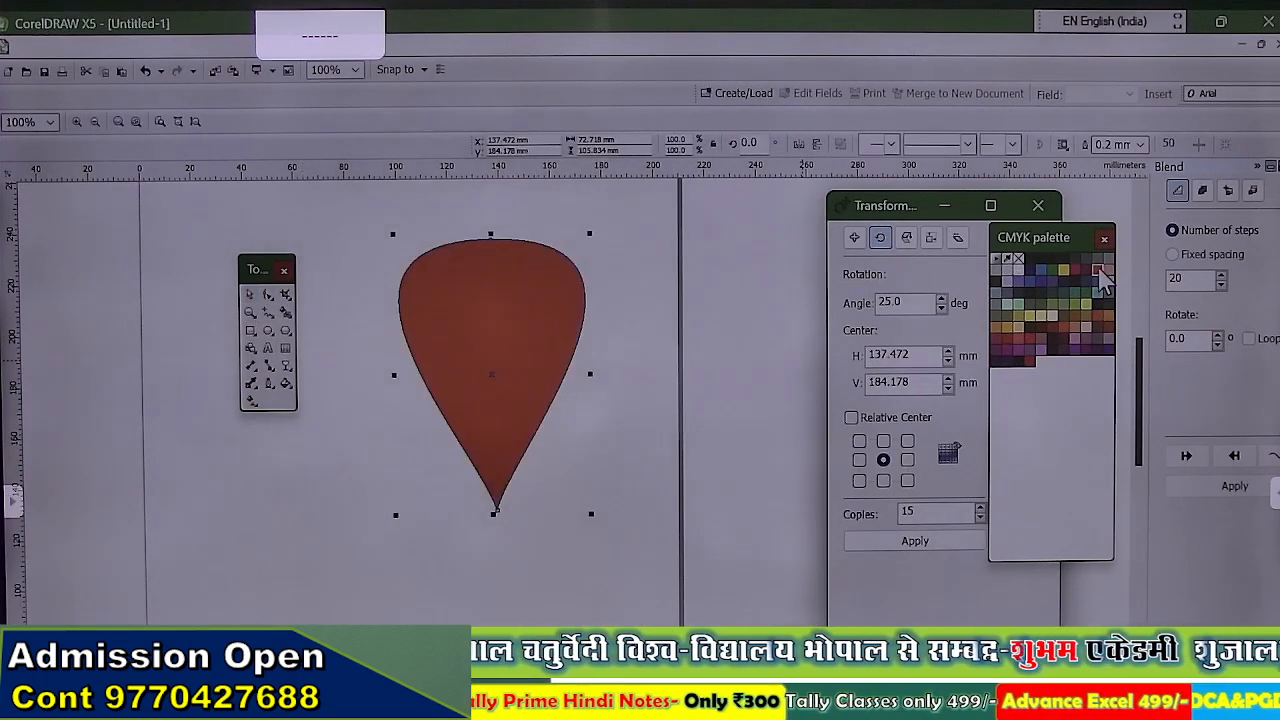
{"action": "left_click", "coordinate": [270, 384]}
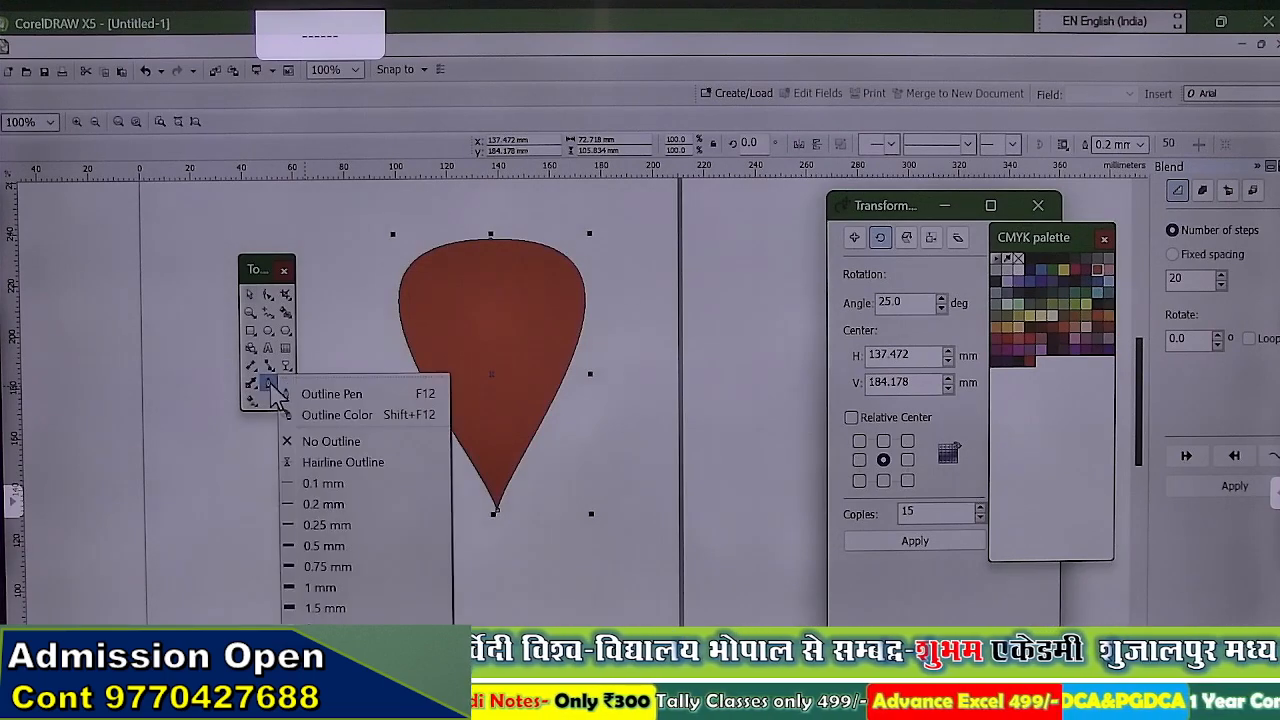
{"action": "left_click", "coordinate": [298, 438]}
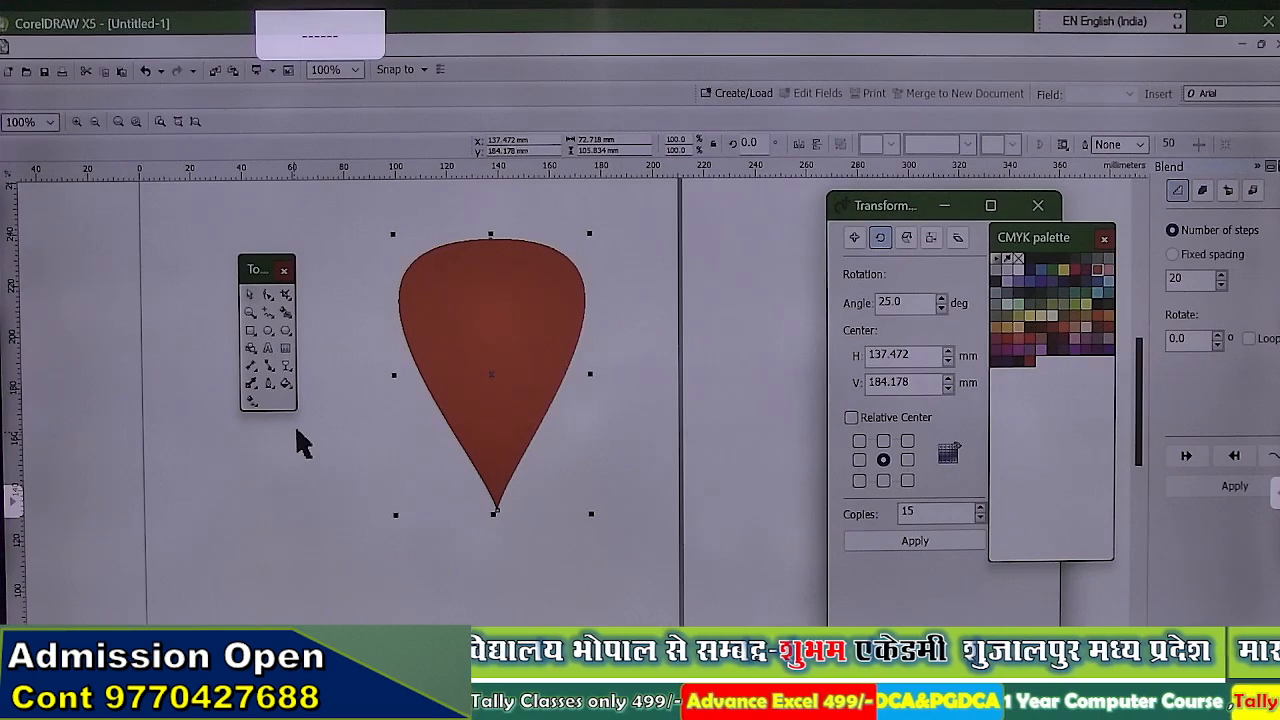
Duplicate the petal, scale the copy to about 45%, place it inside the petal's lower tip and fill it white.
{"action": "key", "text": "ctrl+d"}
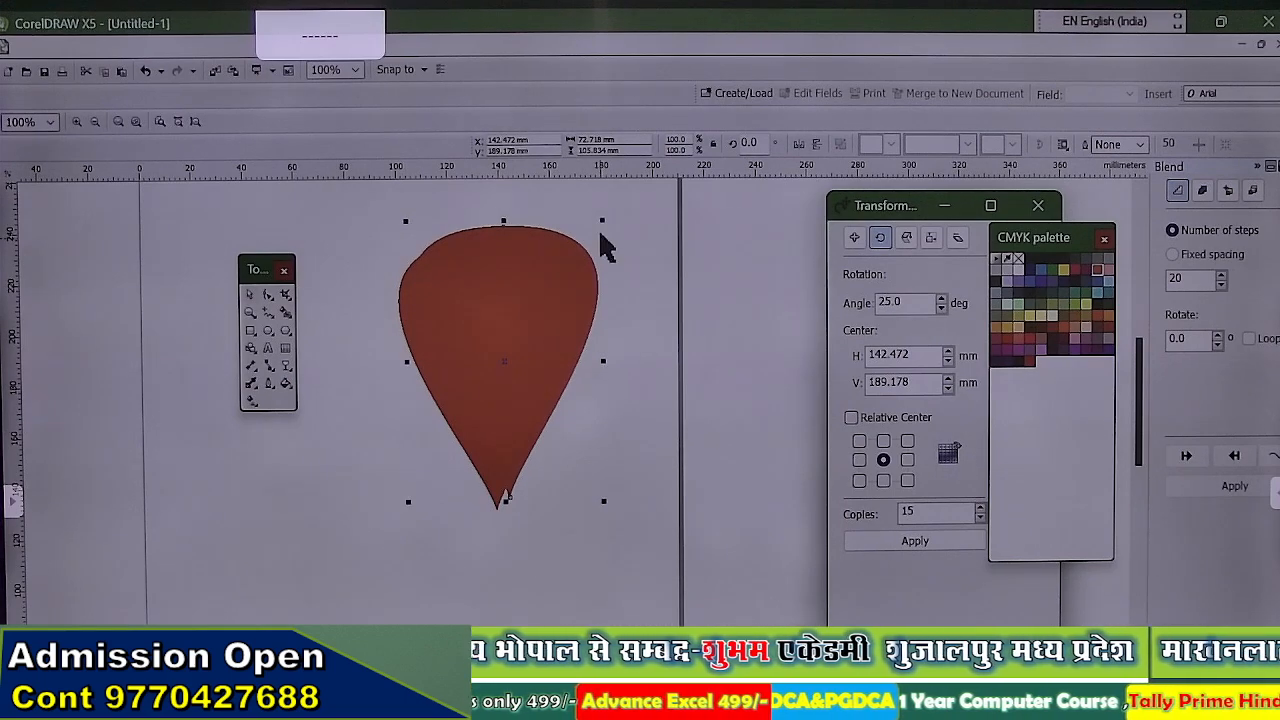
{"action": "left_click_drag", "start_coordinate": [602, 220], "coordinate": [532, 381]}
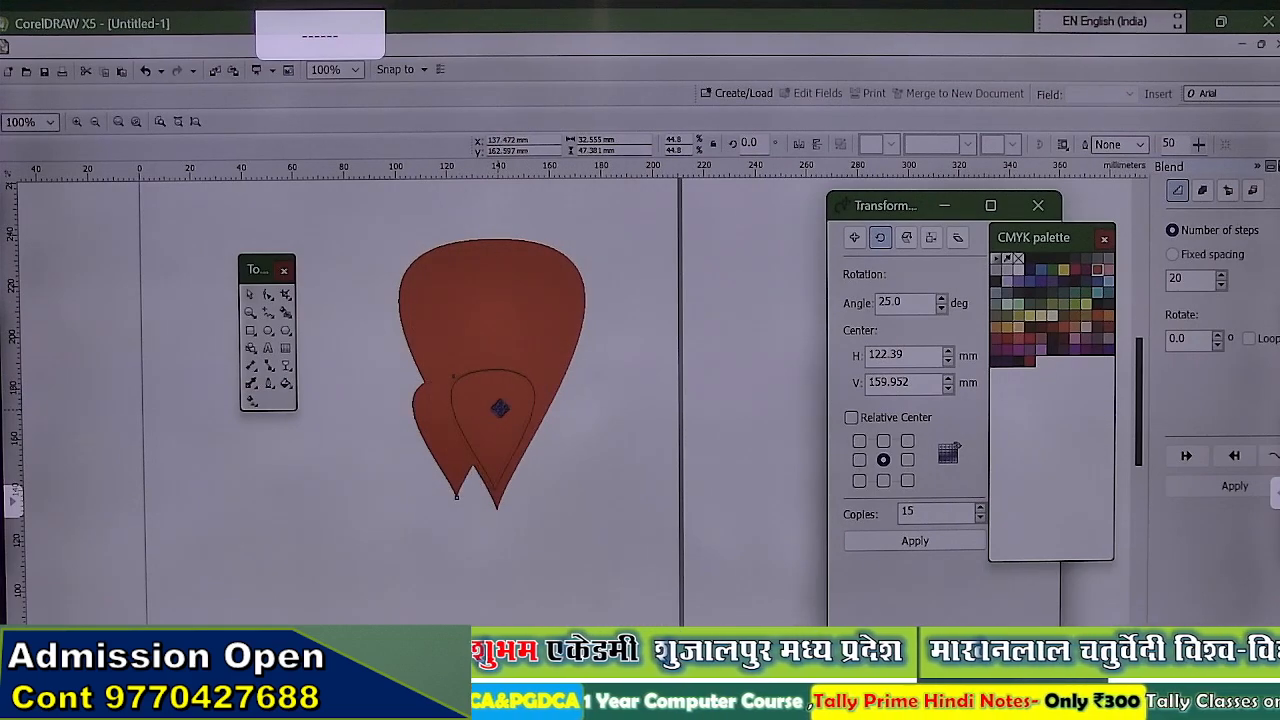
{"action": "left_click_drag", "start_coordinate": [500, 408], "coordinate": [501, 408]}
{"action": "left_click", "coordinate": [1018, 270]}
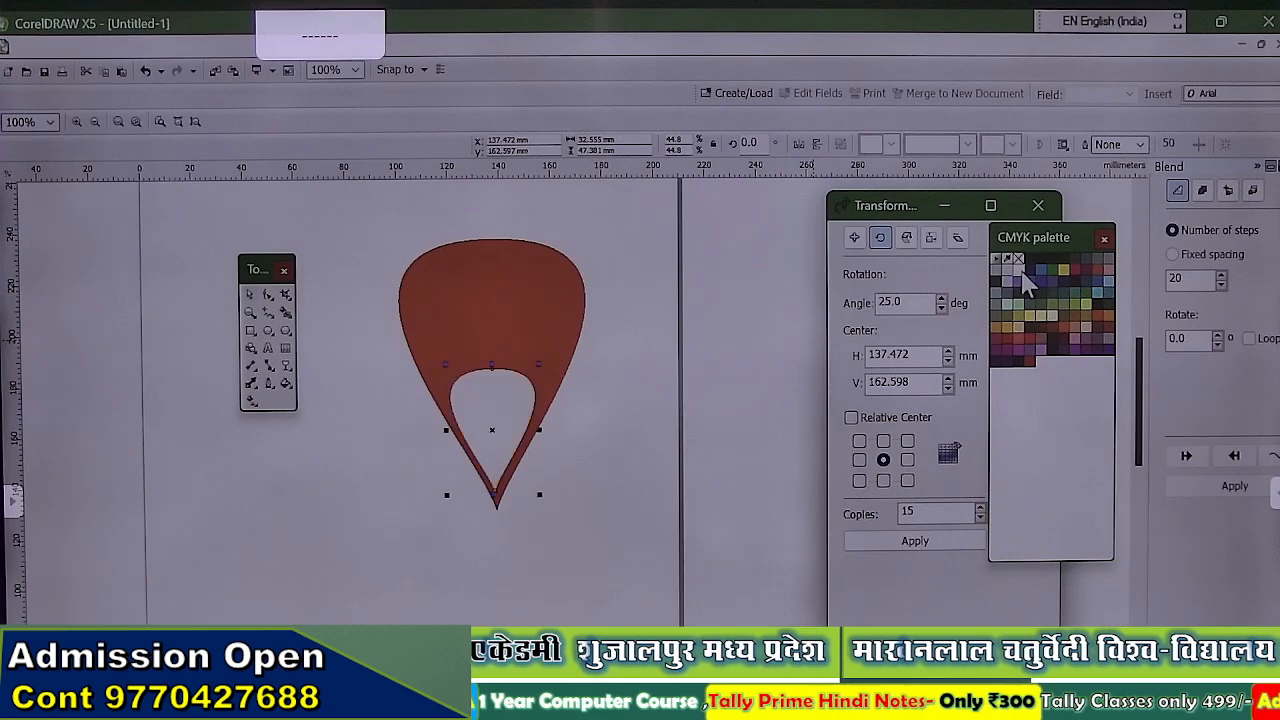
Move the white inner petal down to the red petal's tip, stretch it slightly taller and deselect it.
{"action": "scroll", "coordinate": [550, 430], "scroll_direction": "up", "scroll_amount": 2}
{"action": "left_click_drag", "start_coordinate": [454, 430], "coordinate": [458, 457]}
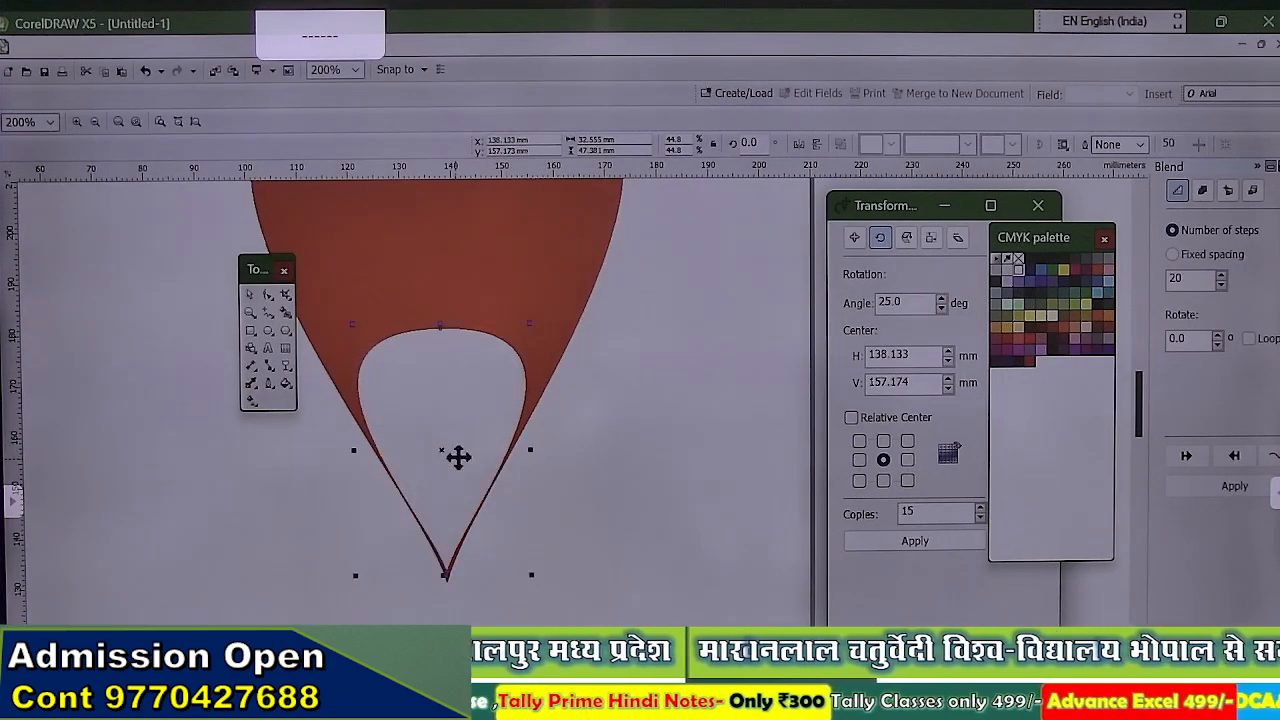
{"action": "scroll", "coordinate": [458, 457], "scroll_direction": "down", "scroll_amount": 4}
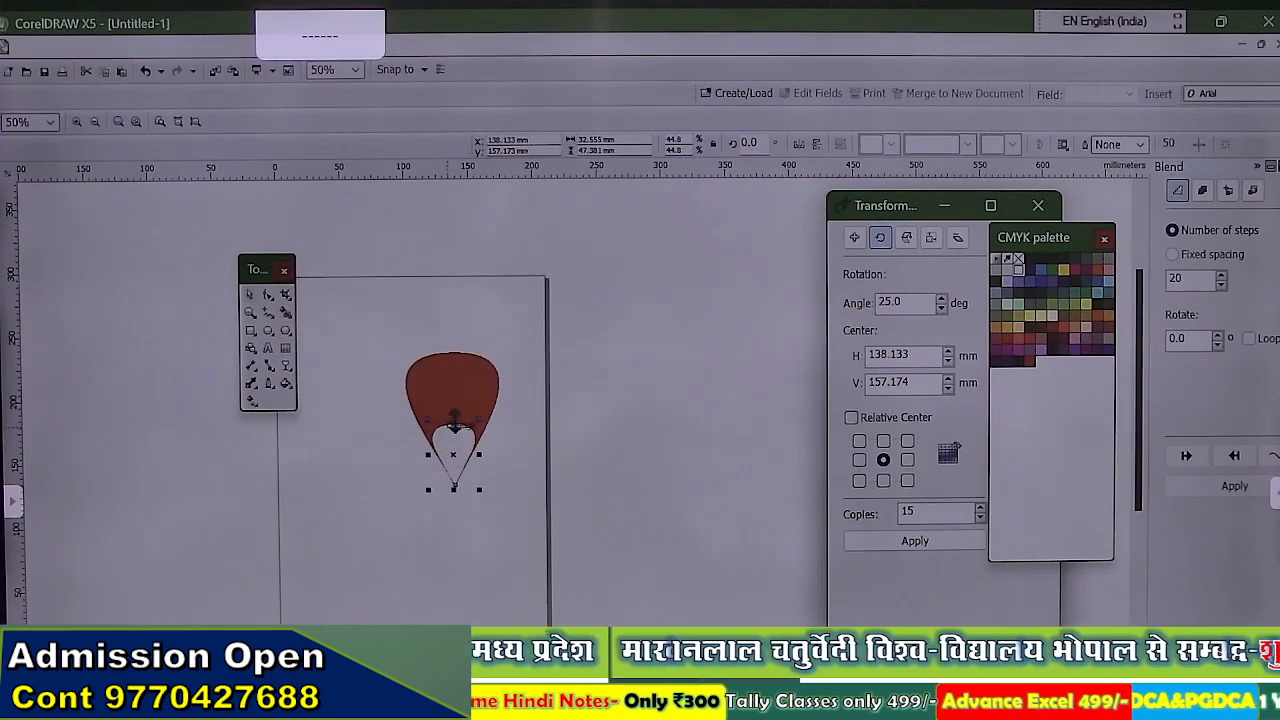
{"action": "left_click", "coordinate": [459, 424]}
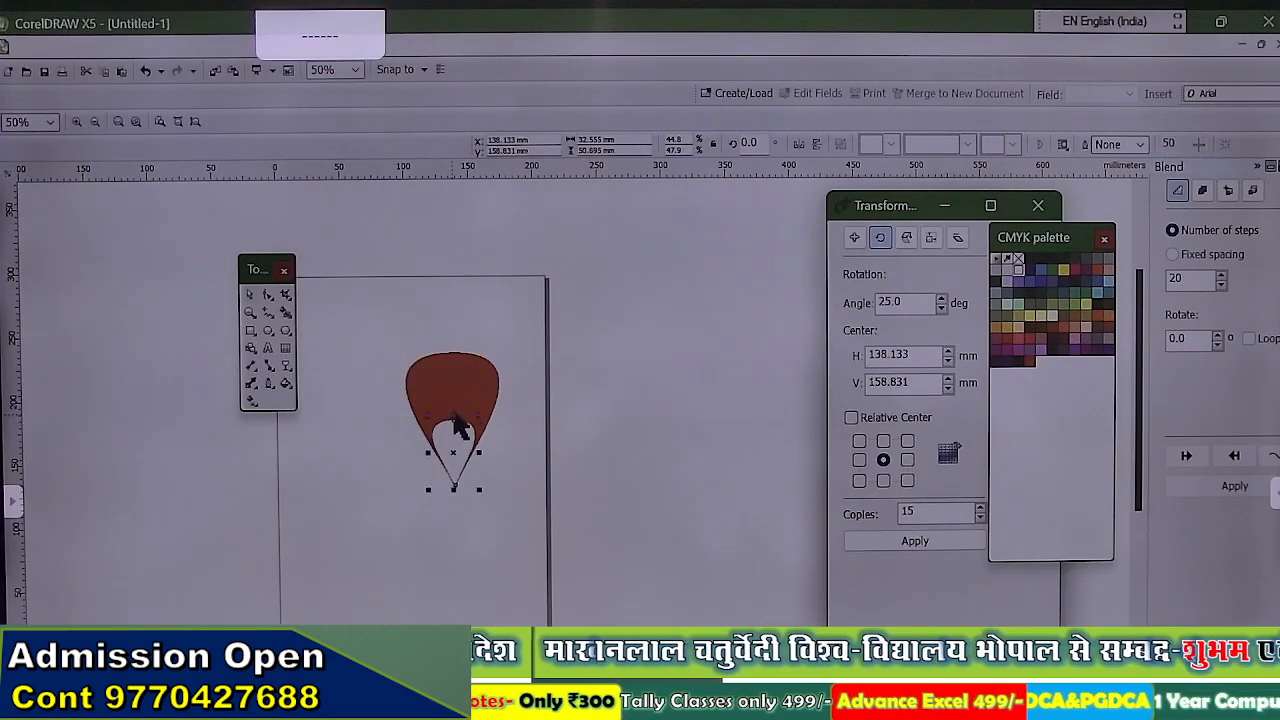
{"action": "scroll", "coordinate": [463, 441], "scroll_direction": "up", "scroll_amount": 2}
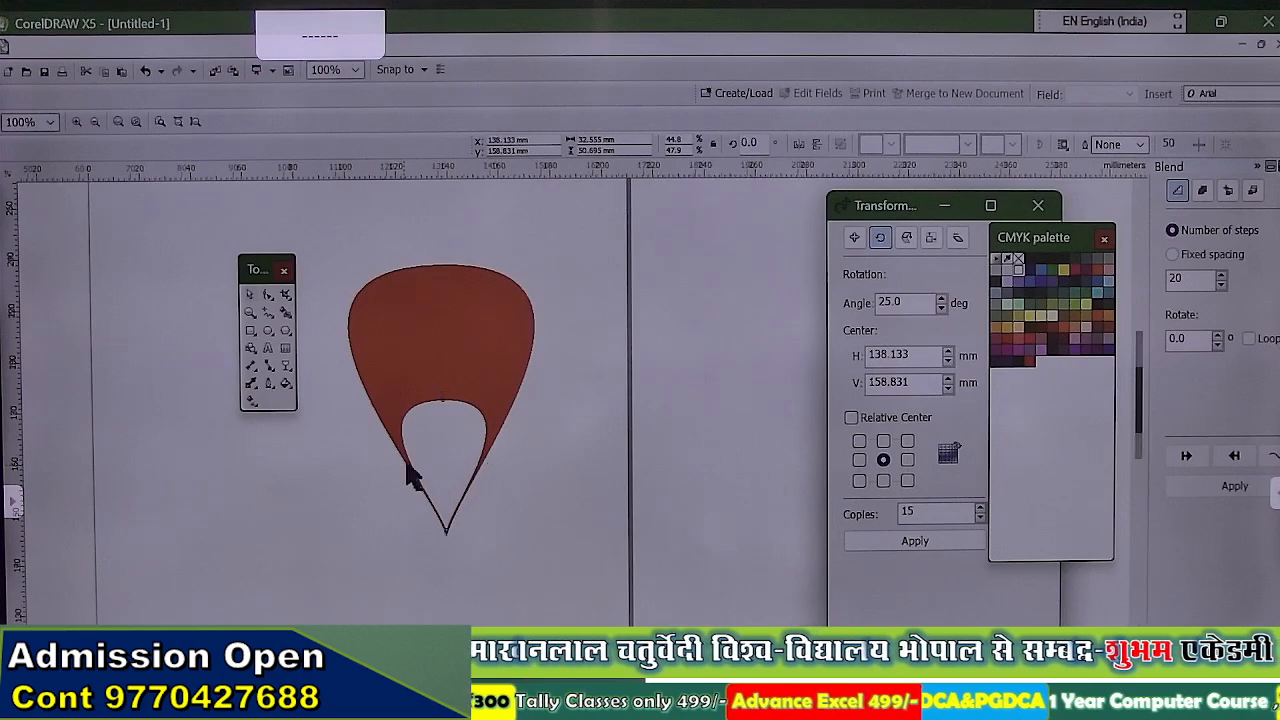
{"action": "scroll", "coordinate": [410, 477], "scroll_direction": "up", "scroll_amount": 1}
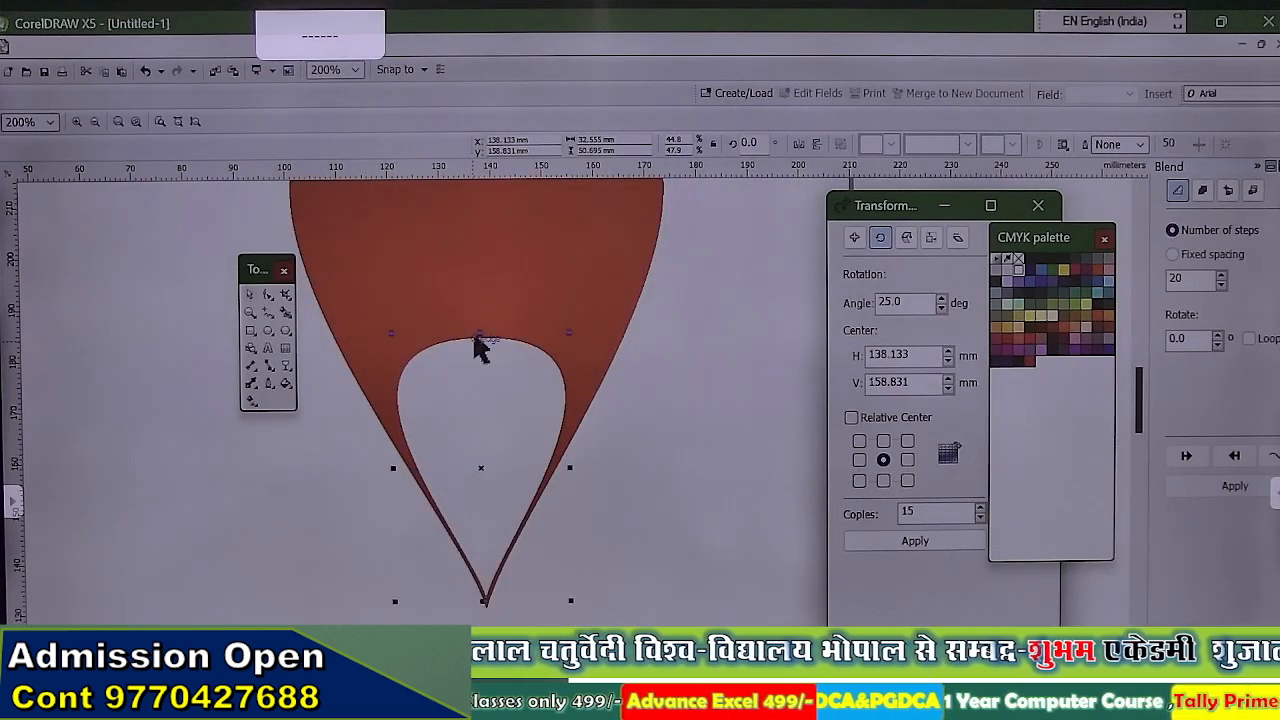
{"action": "left_click_drag", "start_coordinate": [480, 338], "coordinate": [481, 323]}
{"action": "scroll", "coordinate": [463, 391], "scroll_direction": "down", "scroll_amount": 2}
{"action": "key", "text": "Escape"}
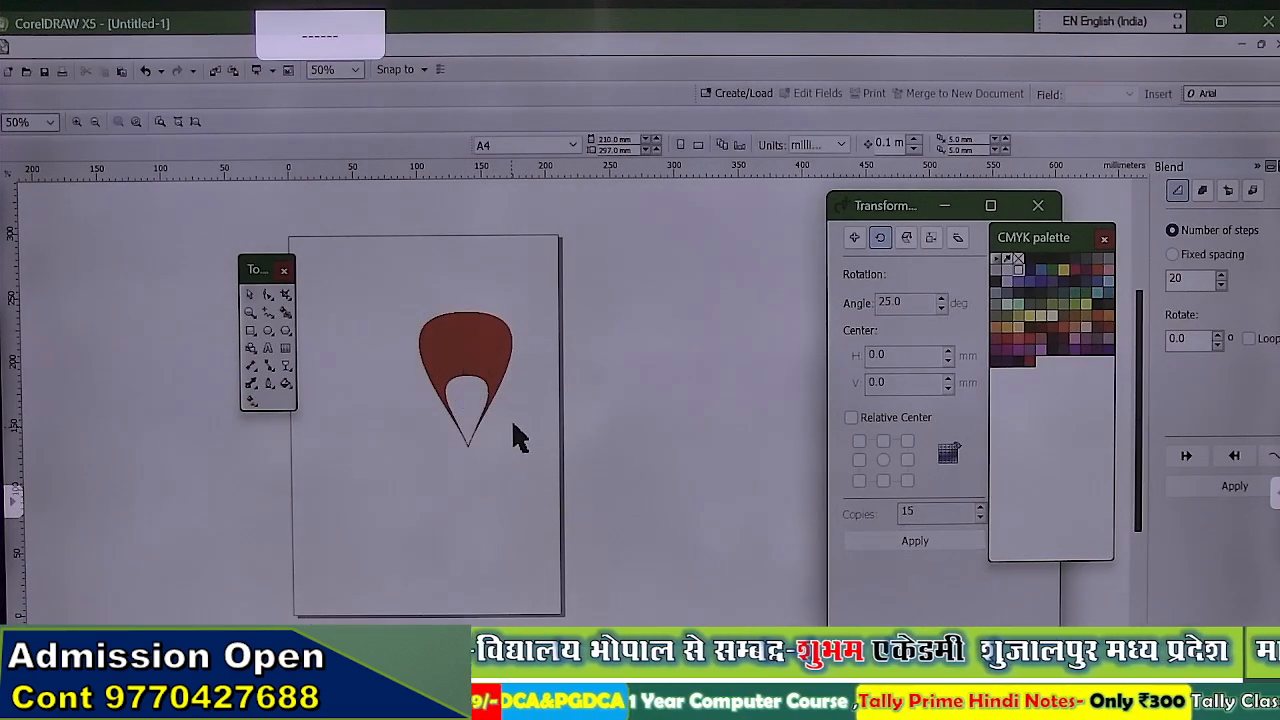
Select both petal shapes and blend them from red to white with 120 steps.
{"action": "left_click_drag", "start_coordinate": [389, 286], "coordinate": [557, 495]}
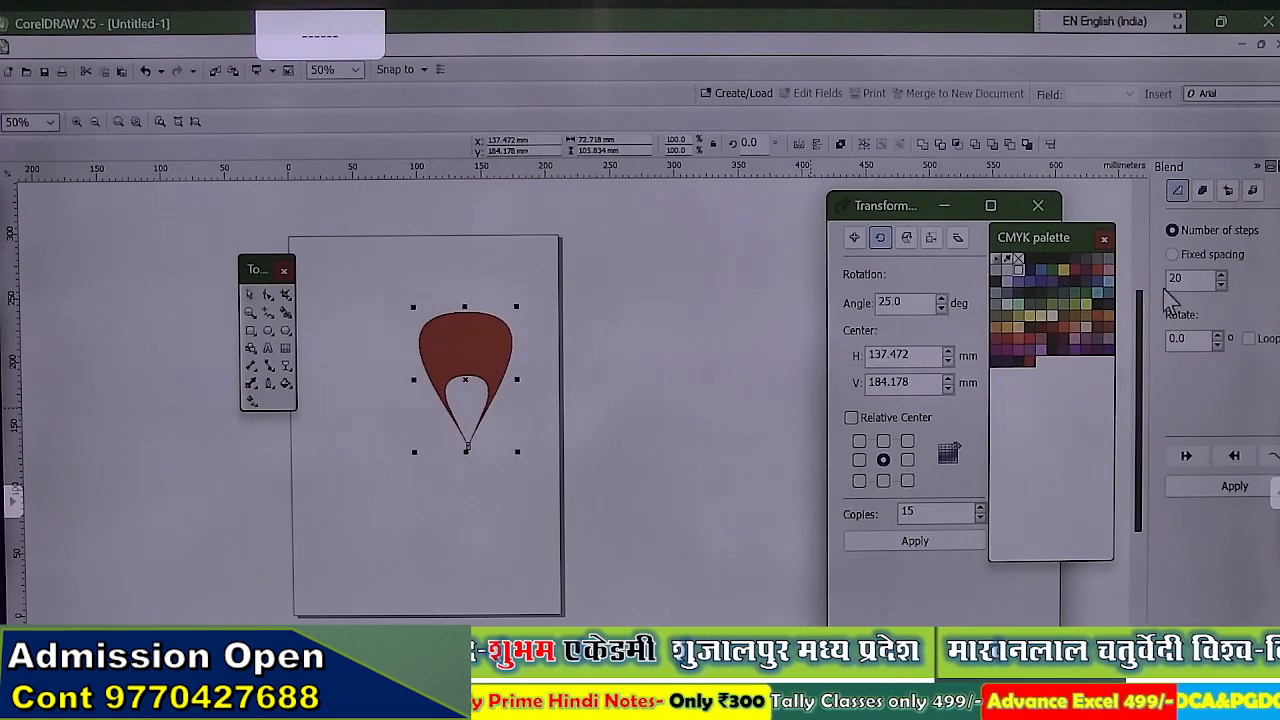
{"action": "type", "text": "1"}
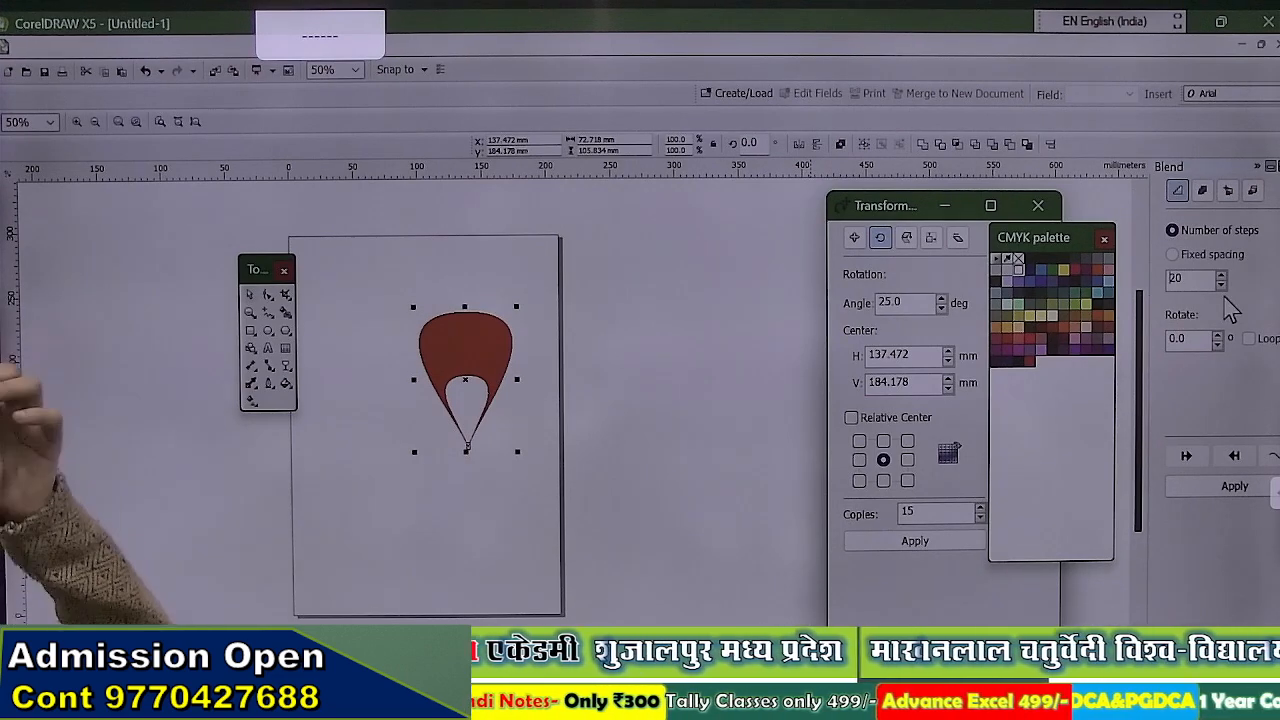
{"action": "left_click", "coordinate": [1235, 488]}
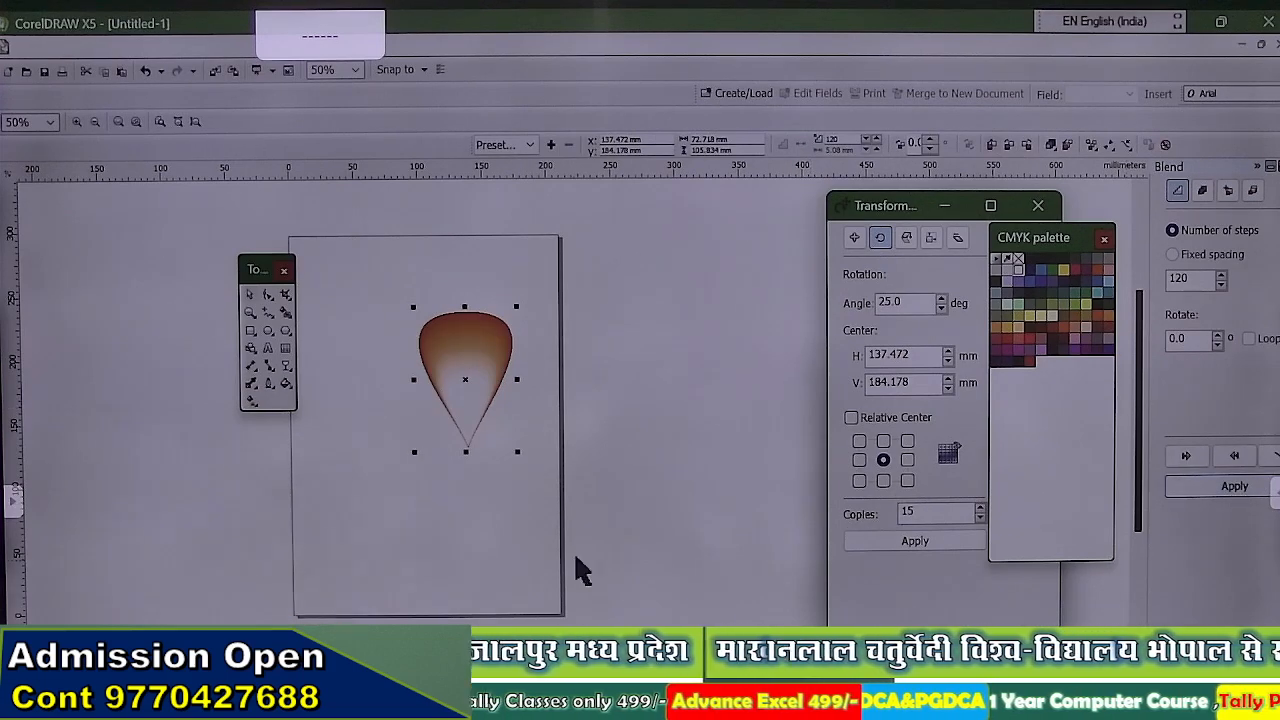
Move the blended petal's rotation centre to its bottom tip and set the rotation copies to 1.
{"action": "left_click", "coordinate": [488, 386]}
{"action": "scroll", "coordinate": [486, 386], "scroll_direction": "up", "scroll_amount": 1}
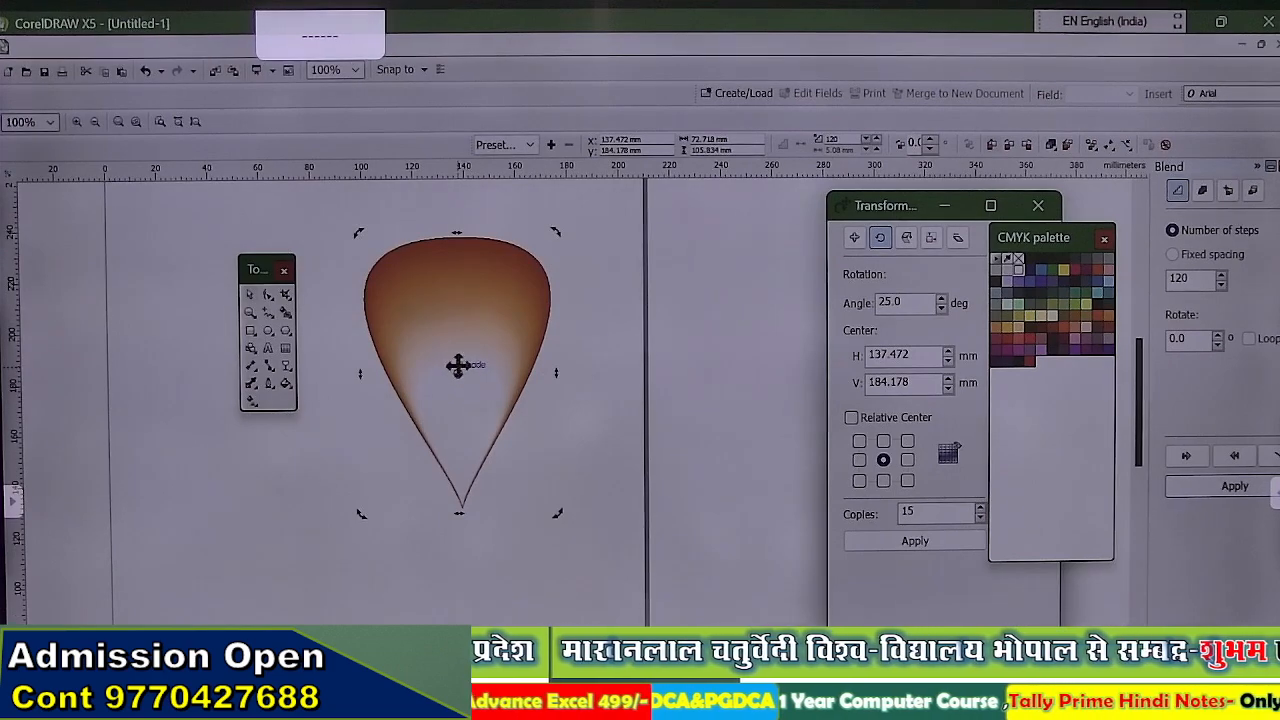
{"action": "left_click_drag", "start_coordinate": [456, 374], "coordinate": [457, 421]}
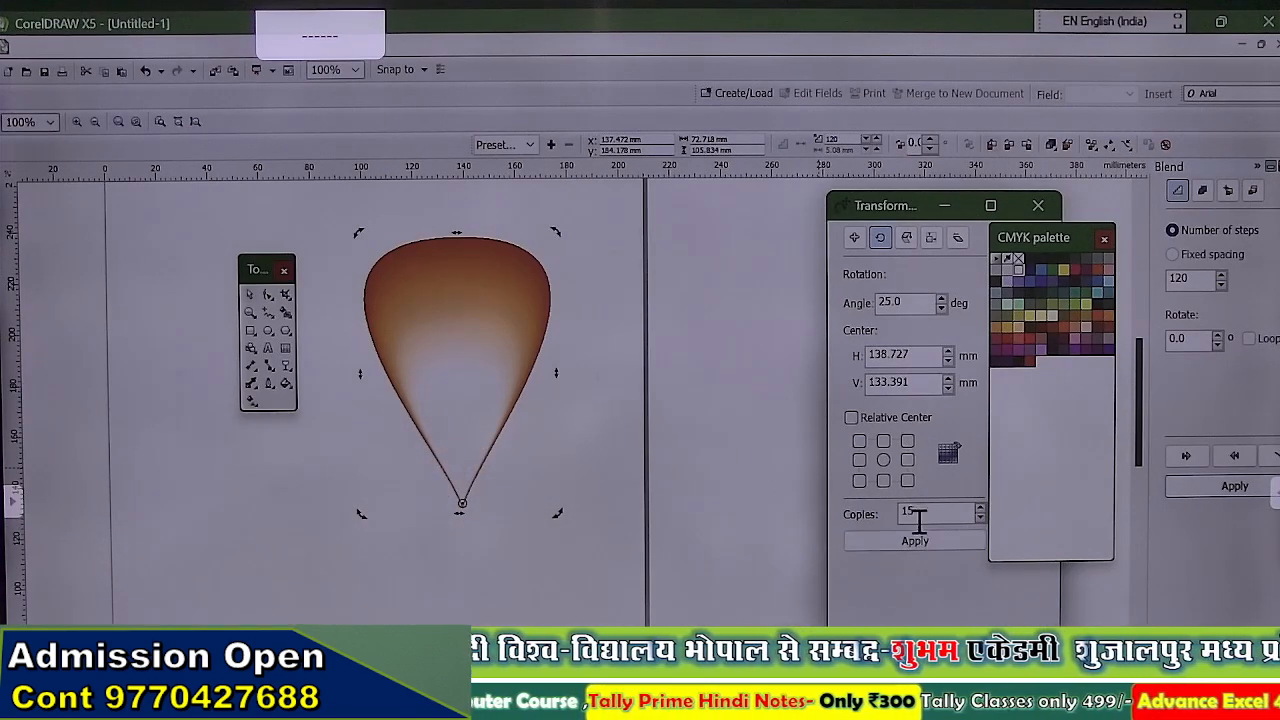
{"action": "left_click", "coordinate": [924, 516]}
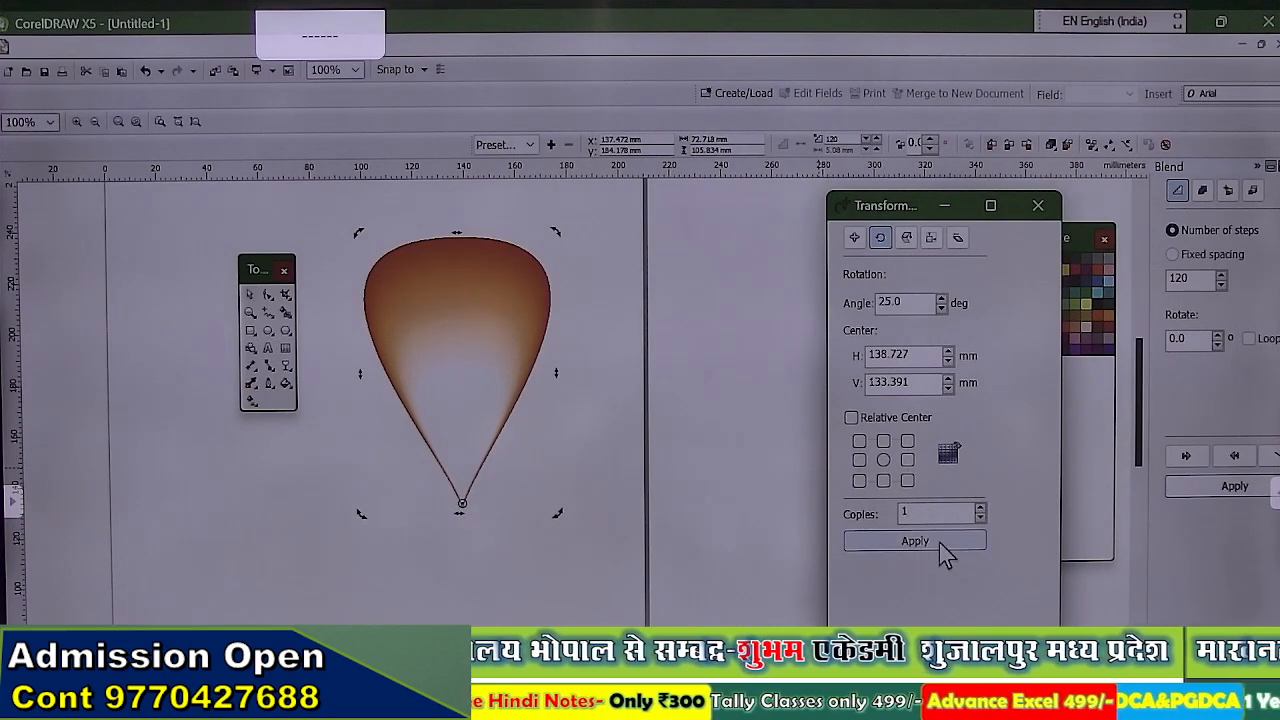
Try a single rotated copy of the petal at 25° and another at 30°, undoing each one.
{"action": "left_click", "coordinate": [936, 543]}
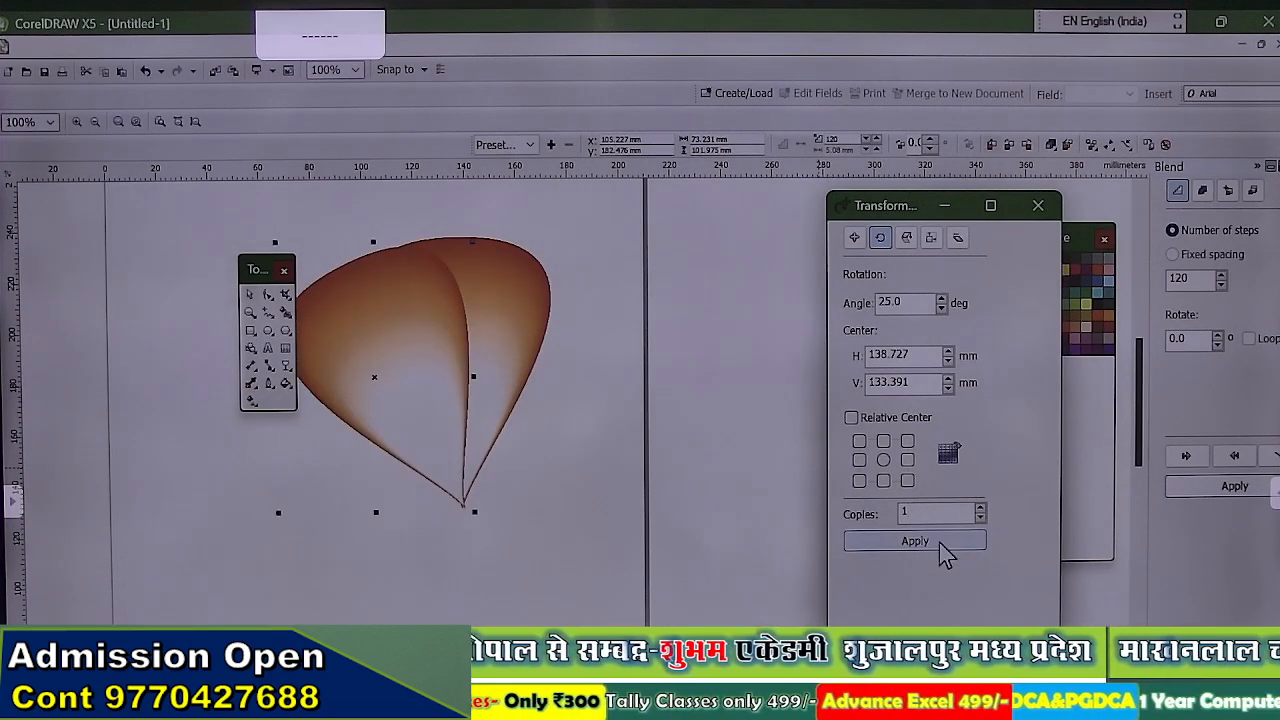
{"action": "key", "text": "ctrl+z"}
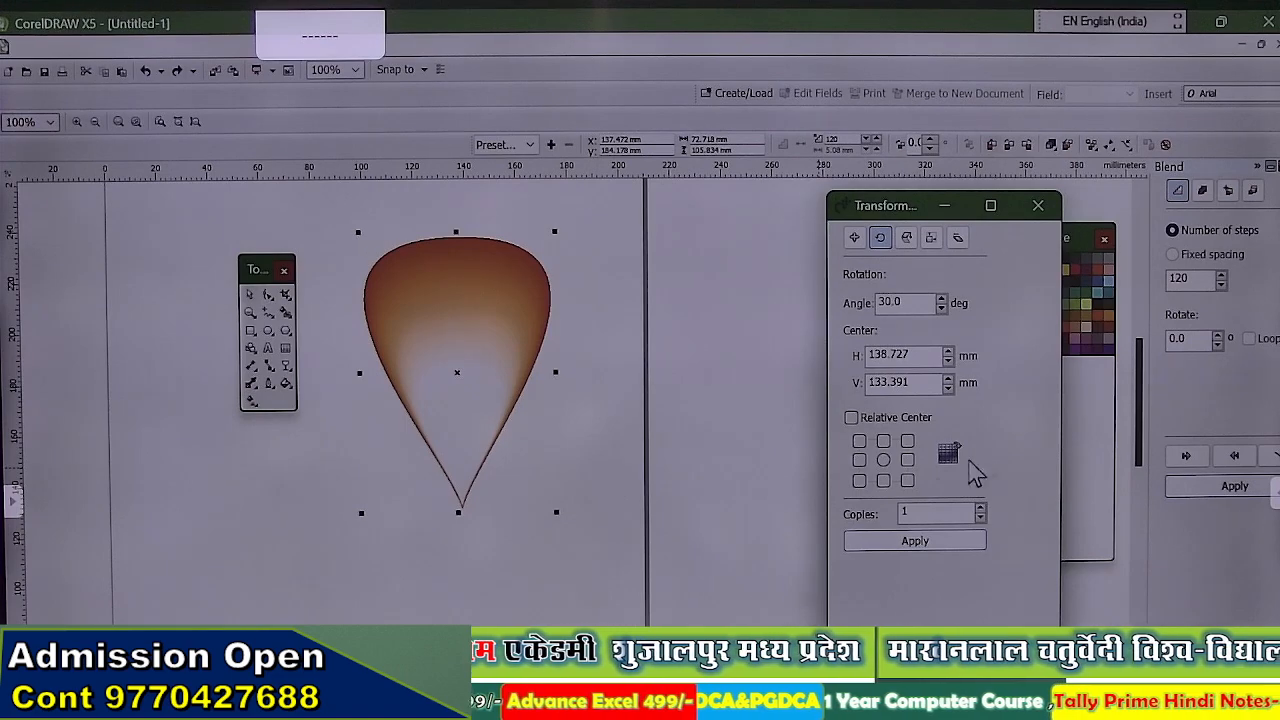
{"action": "left_click", "coordinate": [912, 541]}
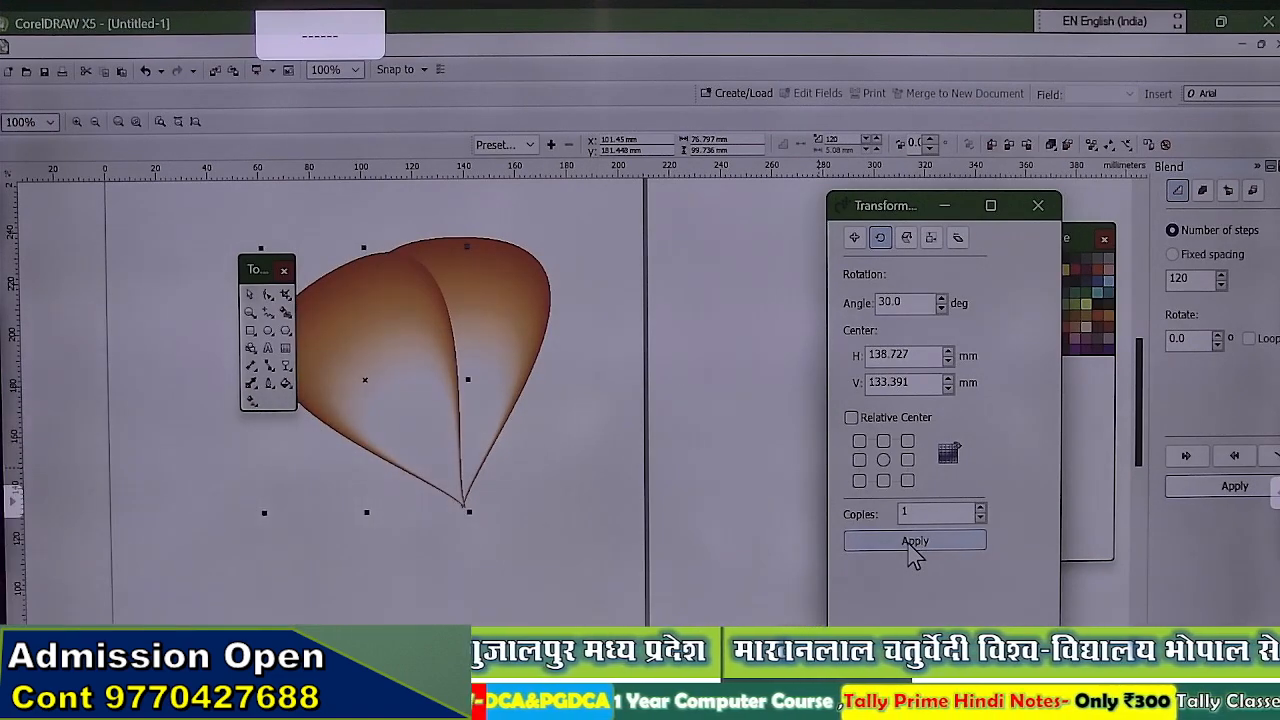
{"action": "key", "text": "ctrl+z"}
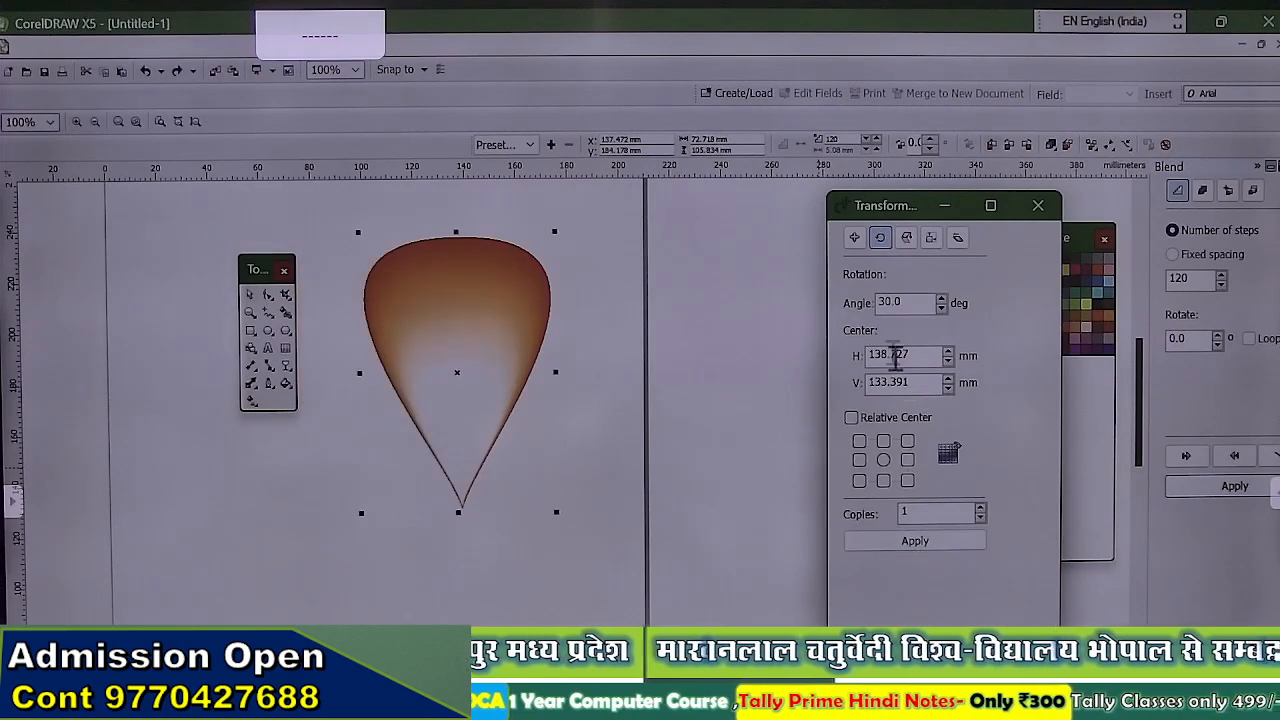
Rotate copies of the petal by 60° around its tip until a six-petal flower is complete, and deselect it.
{"action": "key", "text": "BackSpace"}
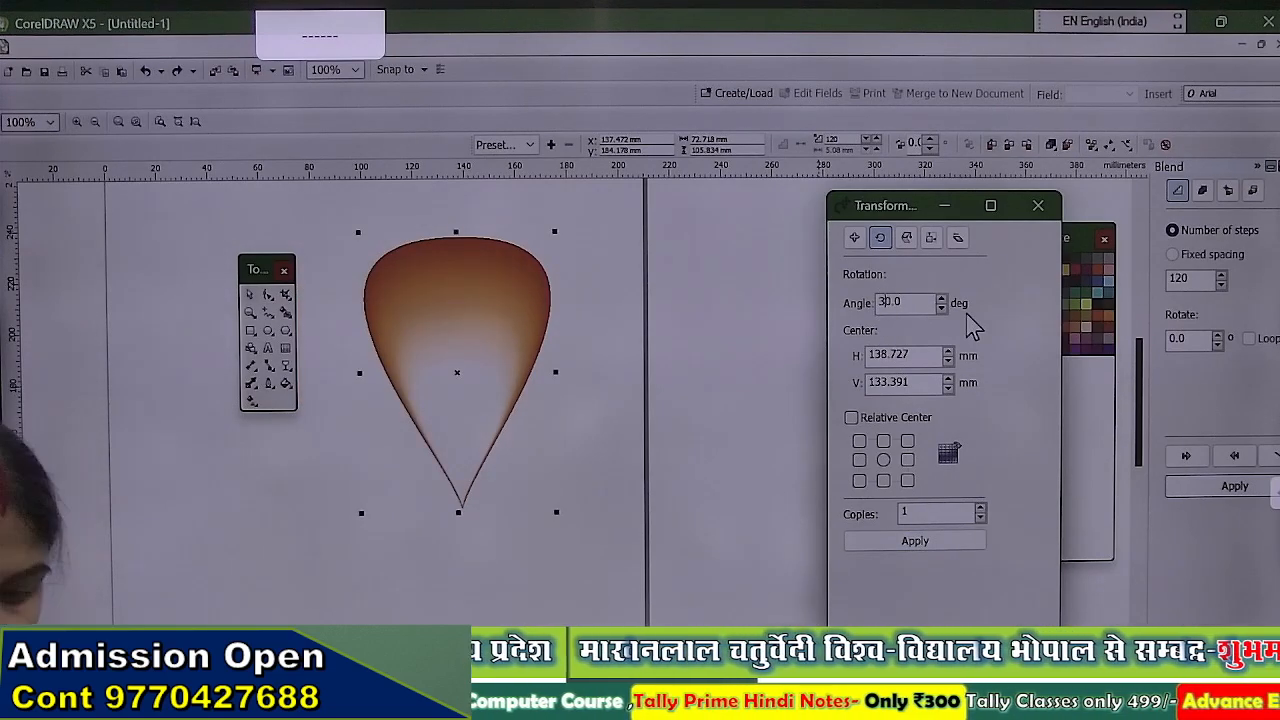
{"action": "type", "text": "6"}
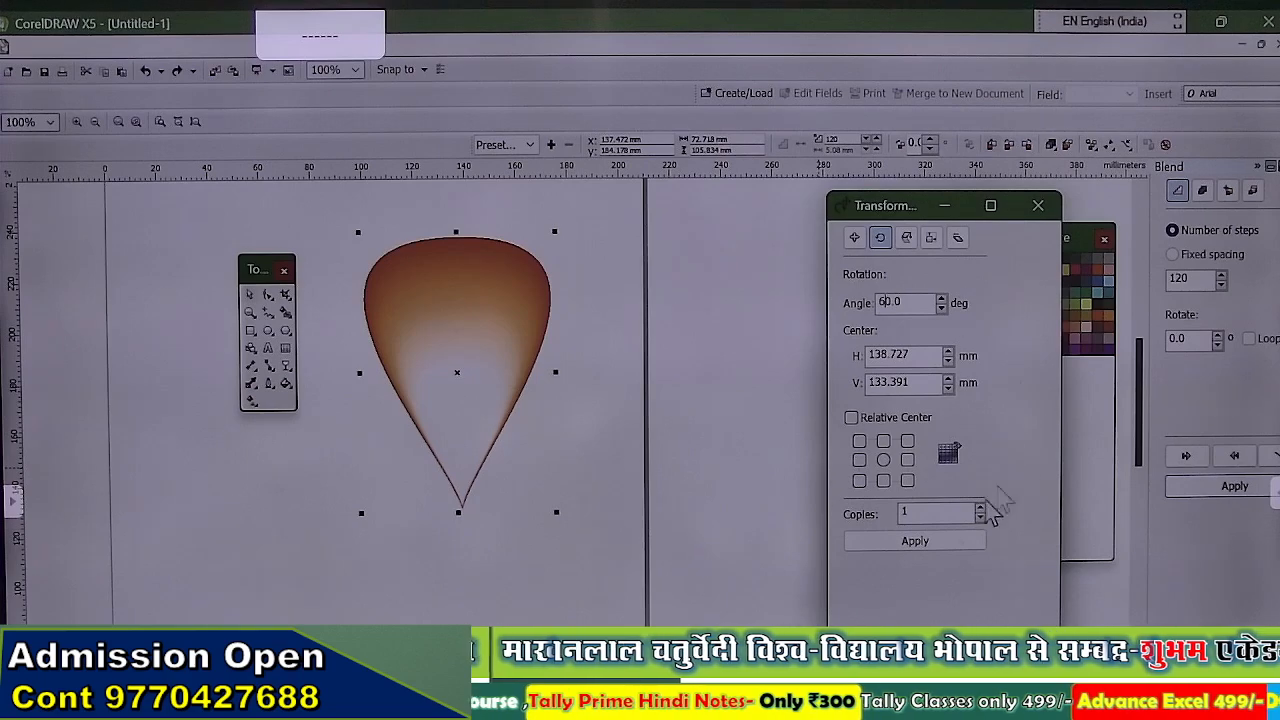
{"action": "left_click", "coordinate": [938, 546]}
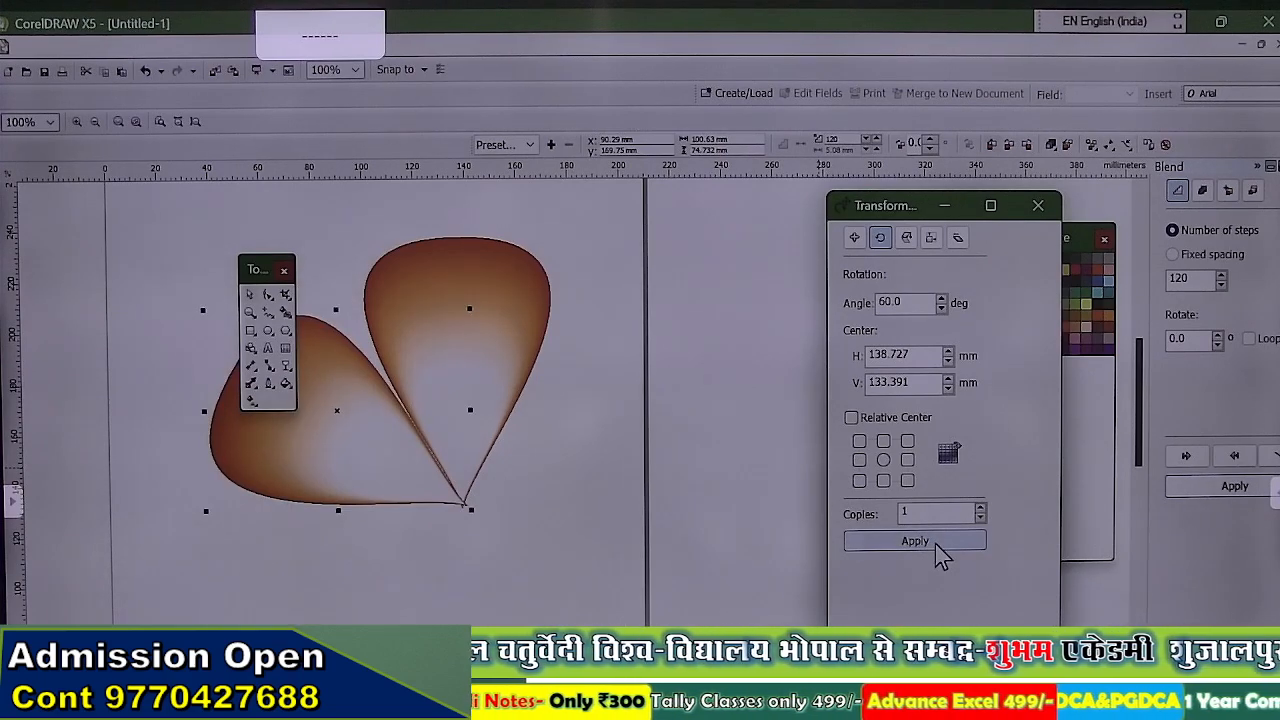
{"action": "left_click", "coordinate": [915, 541]}
{"action": "left_click", "coordinate": [915, 541]}
{"action": "left_click", "coordinate": [915, 541]}
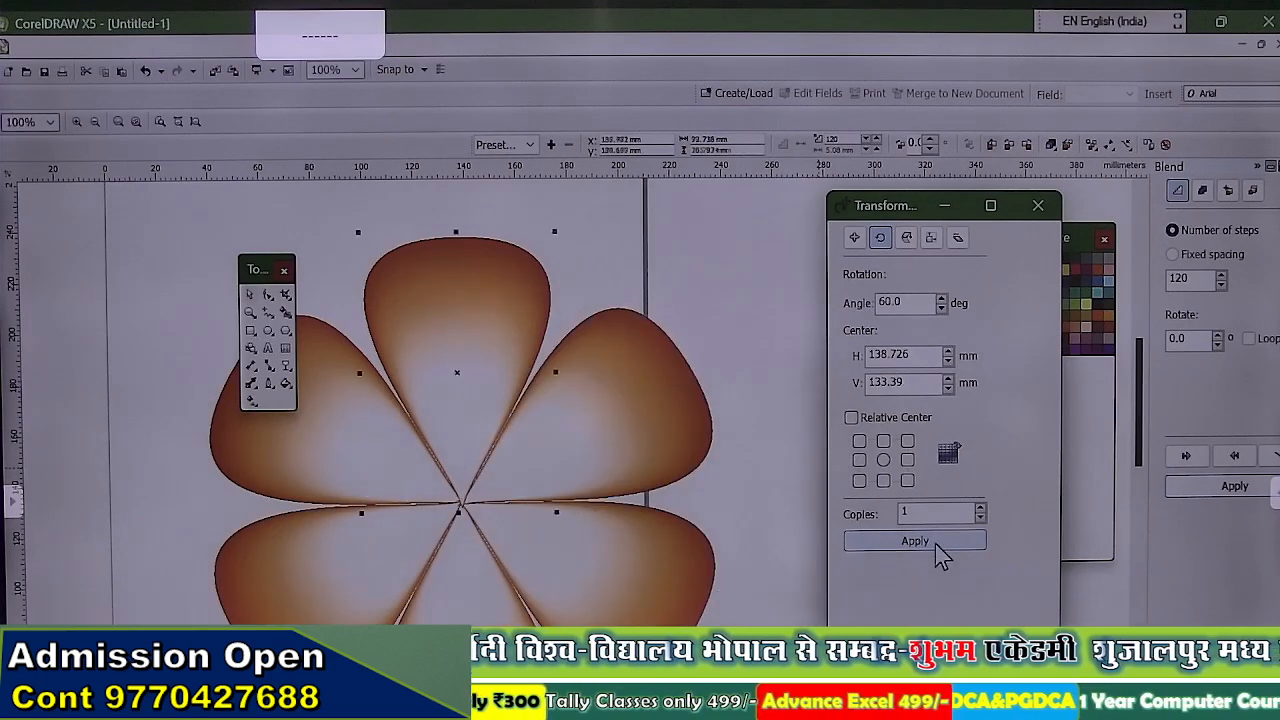
{"action": "scroll", "coordinate": [470, 520], "scroll_direction": "down", "scroll_amount": 2}
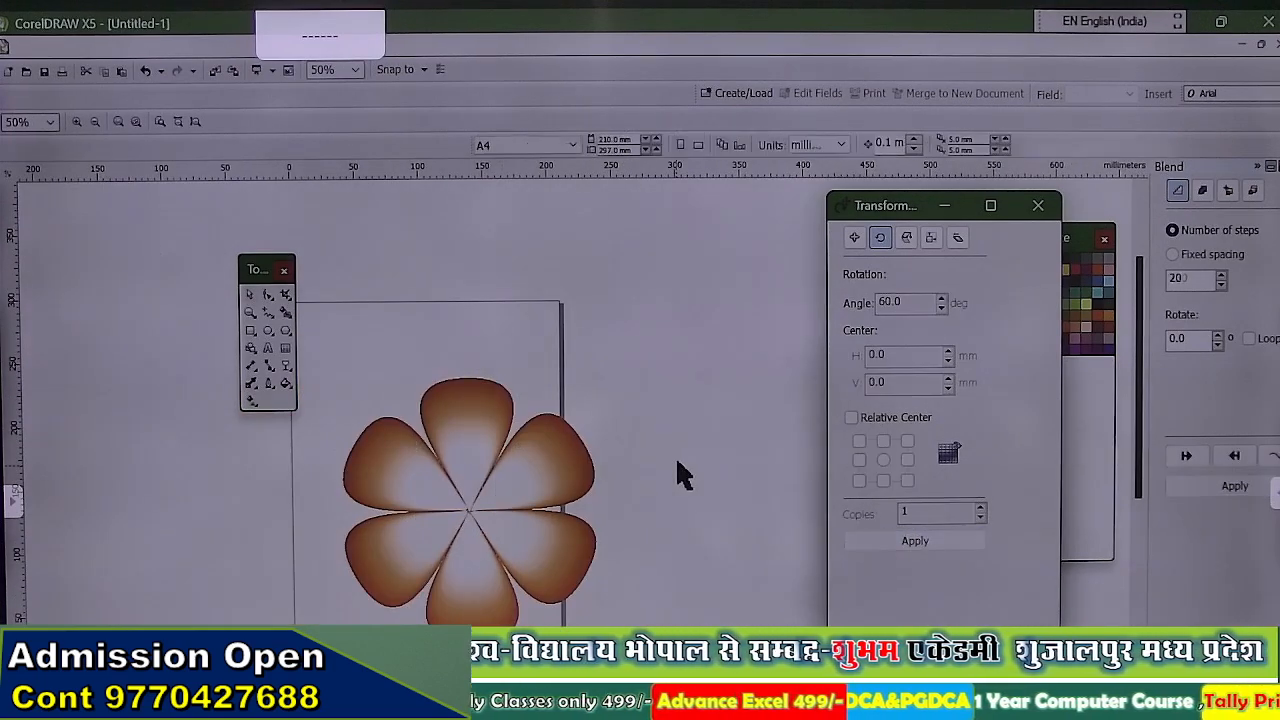
{"action": "left_click", "coordinate": [677, 459]}
{"action": "scroll", "coordinate": [676, 459], "scroll_direction": "down", "scroll_amount": 1}
{"action": "scroll", "coordinate": [598, 519], "scroll_direction": "up", "scroll_amount": 1}
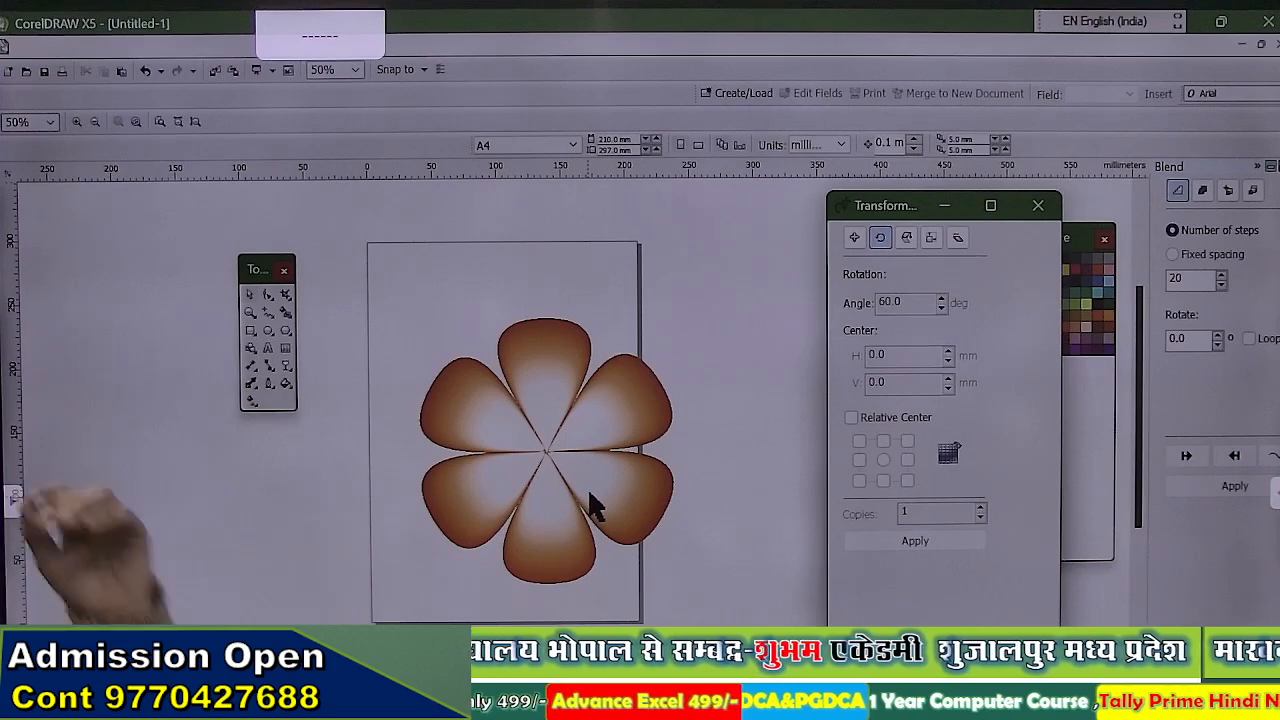
Try layering a duplicate of the whole flower, scaled to about 114 × 120 mm, over the original's centre.
{"action": "left_click_drag", "start_coordinate": [362, 261], "coordinate": [723, 614]}
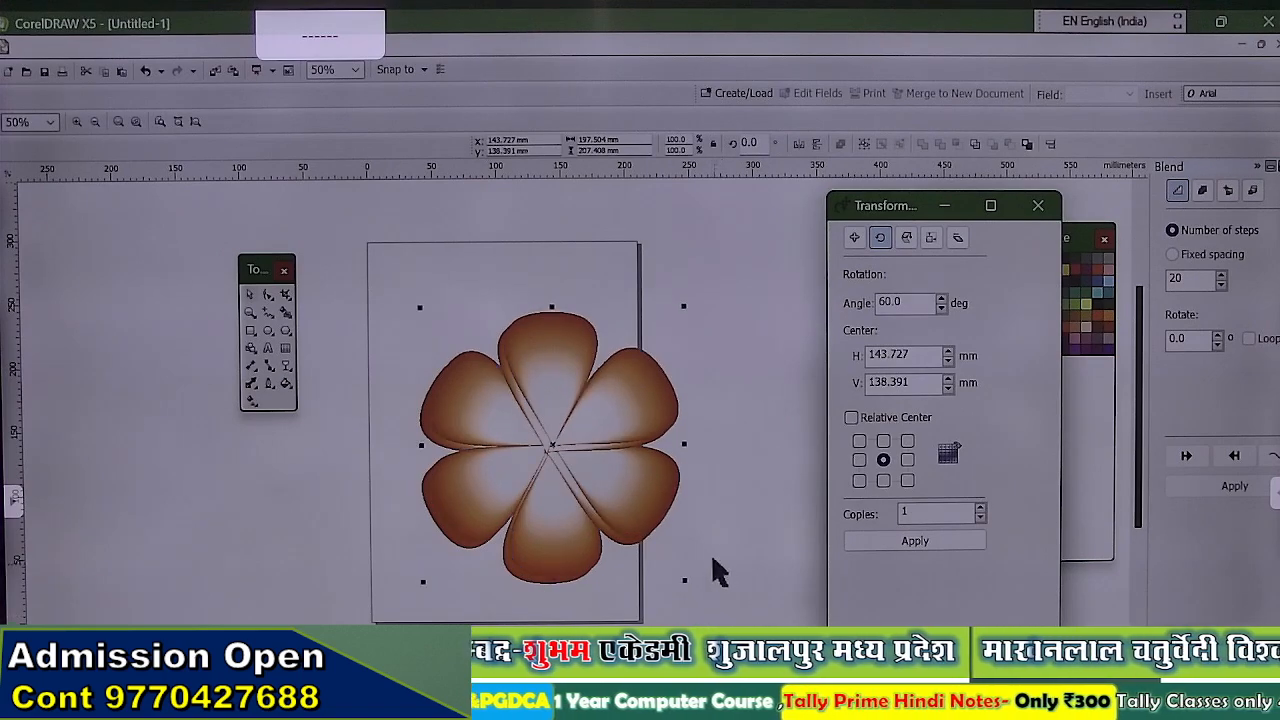
{"action": "left_click_drag", "start_coordinate": [683, 582], "coordinate": [600, 471]}
{"action": "right_click", "coordinate": [600, 471]}
{"action": "left_click_drag", "start_coordinate": [500, 390], "coordinate": [544, 464]}
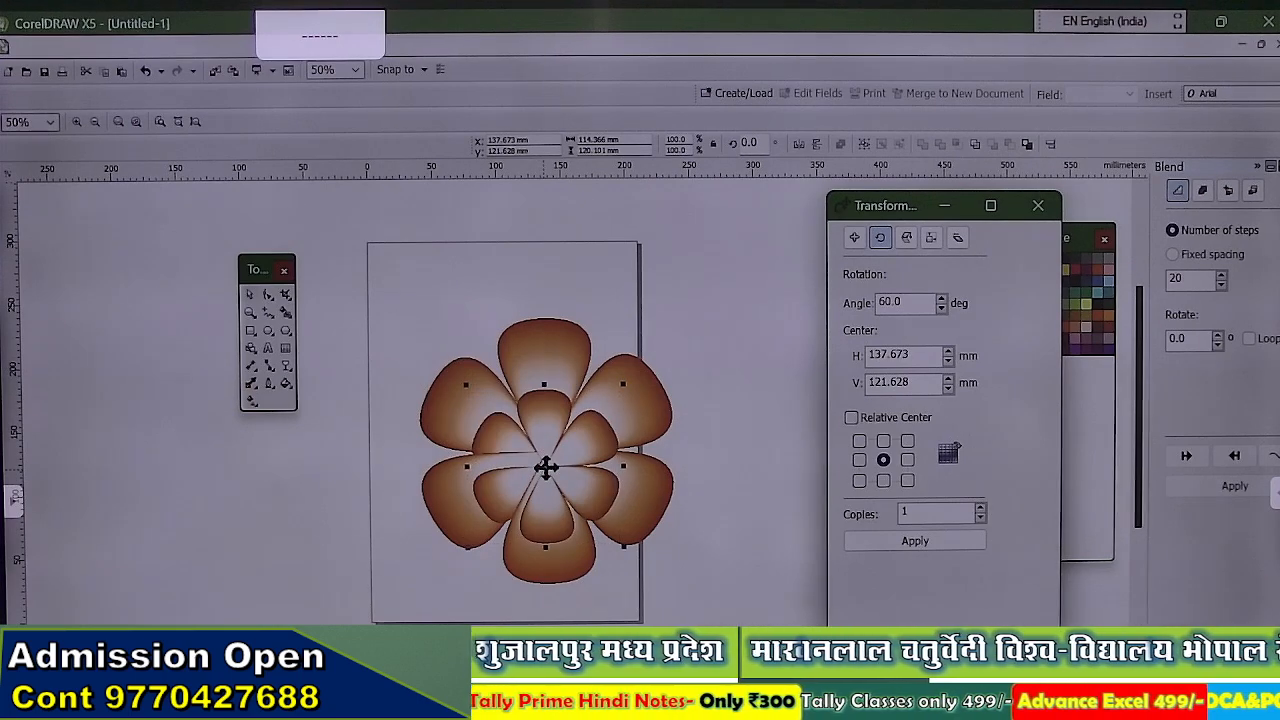
{"action": "key", "text": "Delete"}
{"action": "key", "text": "ctrl+z"}
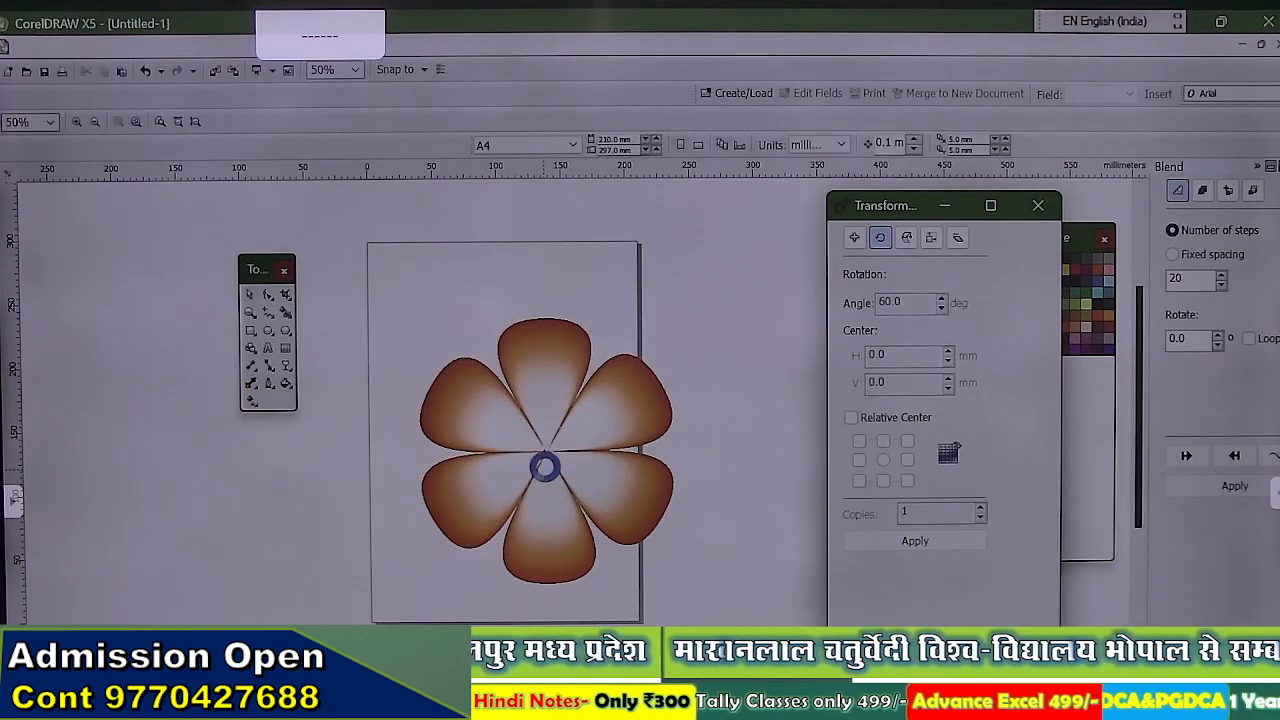
Layer a duplicate flower of about 114 × 120 mm over the centre of the large six-petal flower.
{"action": "scroll", "coordinate": [545, 466], "scroll_direction": "up", "scroll_amount": 2}
{"action": "left_click_drag", "start_coordinate": [545, 466], "coordinate": [549, 441]}
{"action": "scroll", "coordinate": [538, 437], "scroll_direction": "down", "scroll_amount": 2}
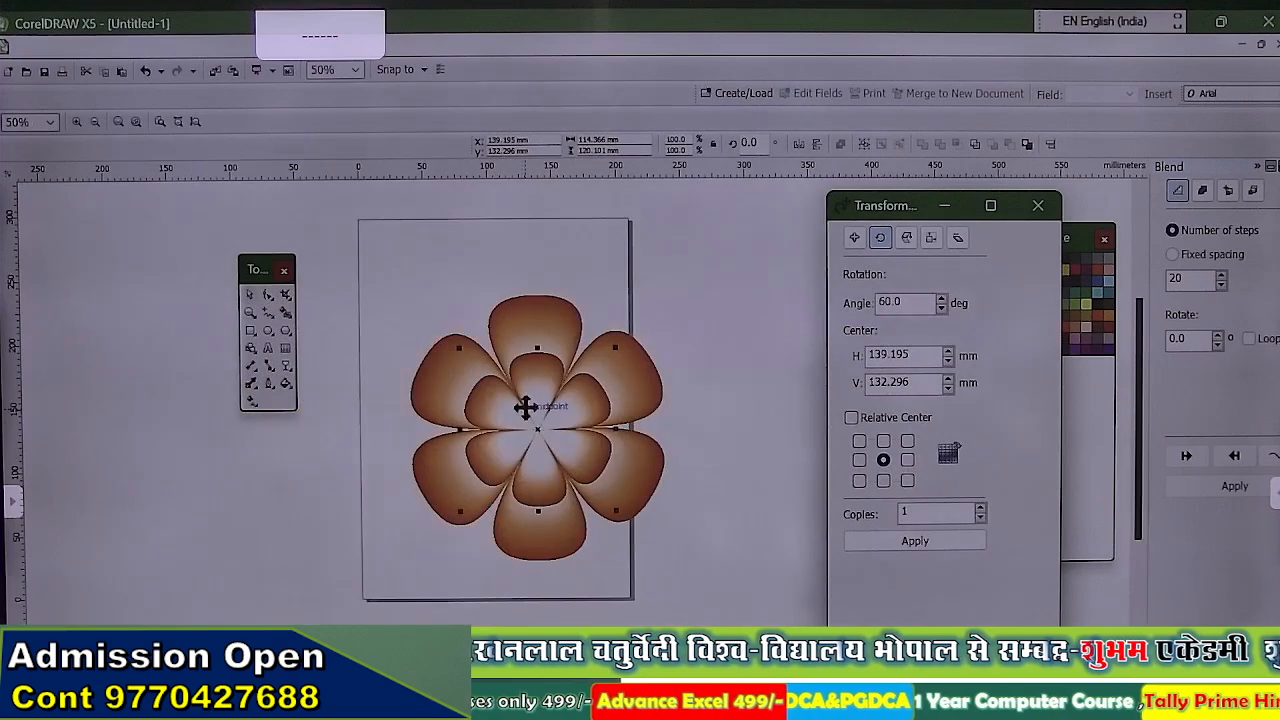
Duplicate the inner flower and scale the copy down to about 69 × 73 mm.
{"action": "key", "text": "ctrl+d"}
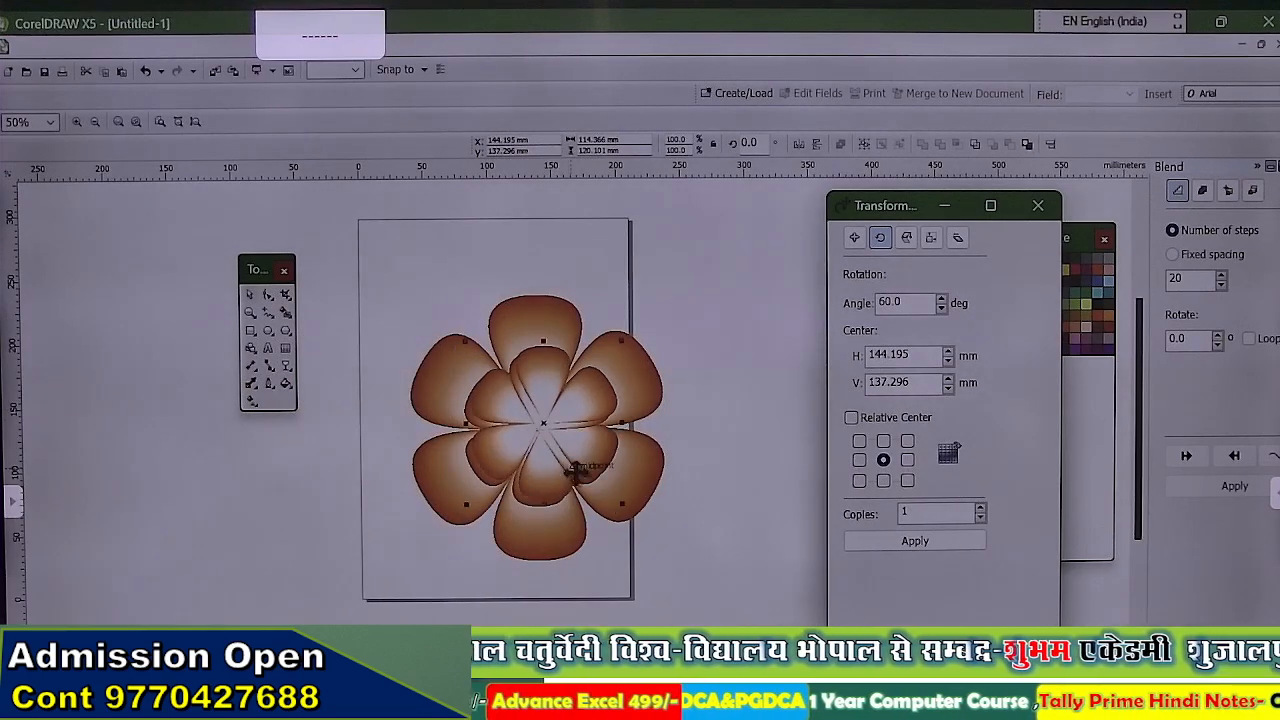
{"action": "left_click_drag", "start_coordinate": [619, 499], "coordinate": [559, 432]}
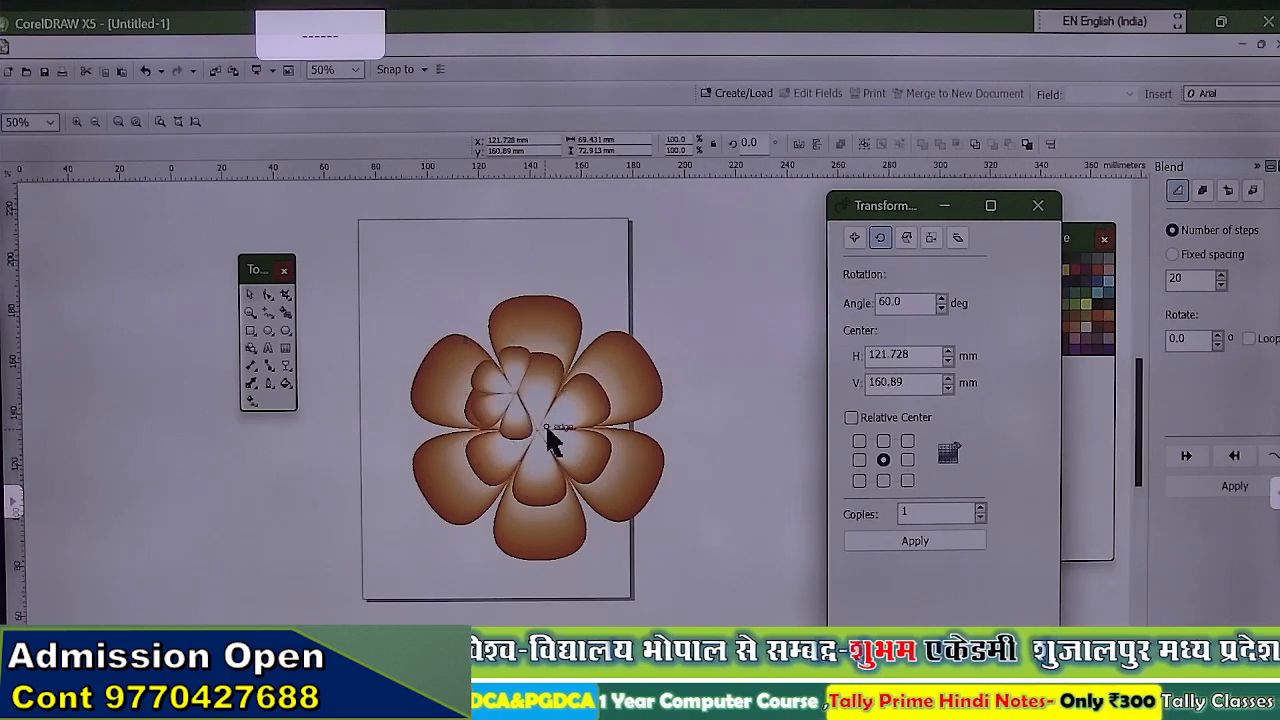
{"action": "scroll", "coordinate": [546, 426], "scroll_direction": "up", "scroll_amount": 2}
{"action": "key", "text": "Delete"}
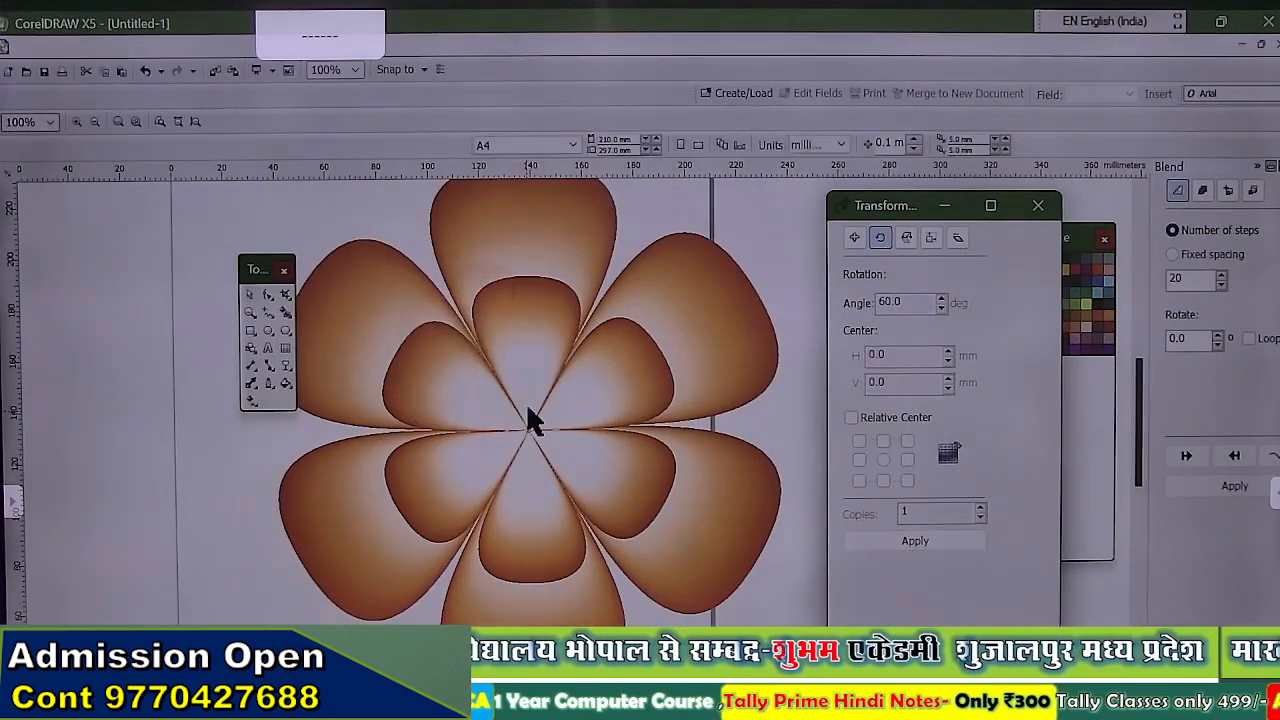
{"action": "key", "text": "ctrl+z"}
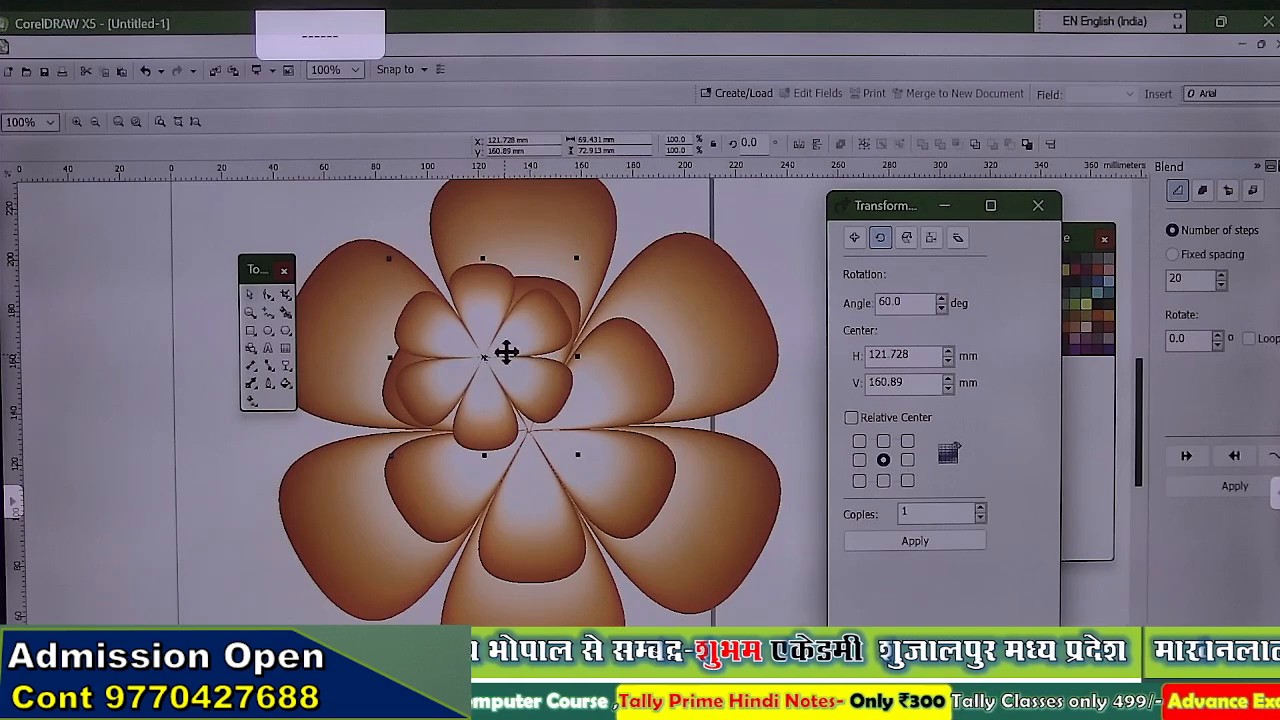
Move the smallest flower onto the common centre of the two larger flowers and deselect it.
{"action": "mouse_move", "coordinate": [548, 410]}
{"action": "left_mouse_down"}
{"action": "mouse_move", "coordinate": [566, 445]}
{"action": "mouse_move", "coordinate": [556, 430]}
{"action": "left_mouse_up"}
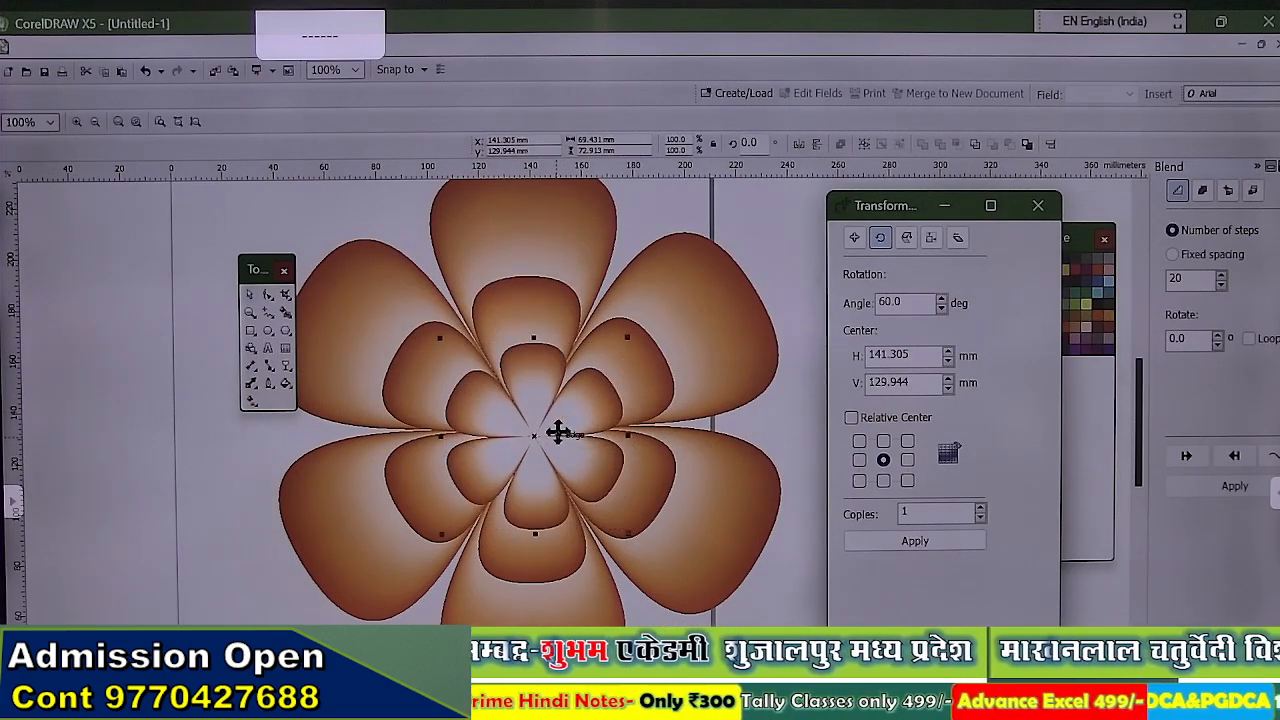
{"action": "scroll", "coordinate": [500, 366], "scroll_direction": "down", "scroll_amount": 2}
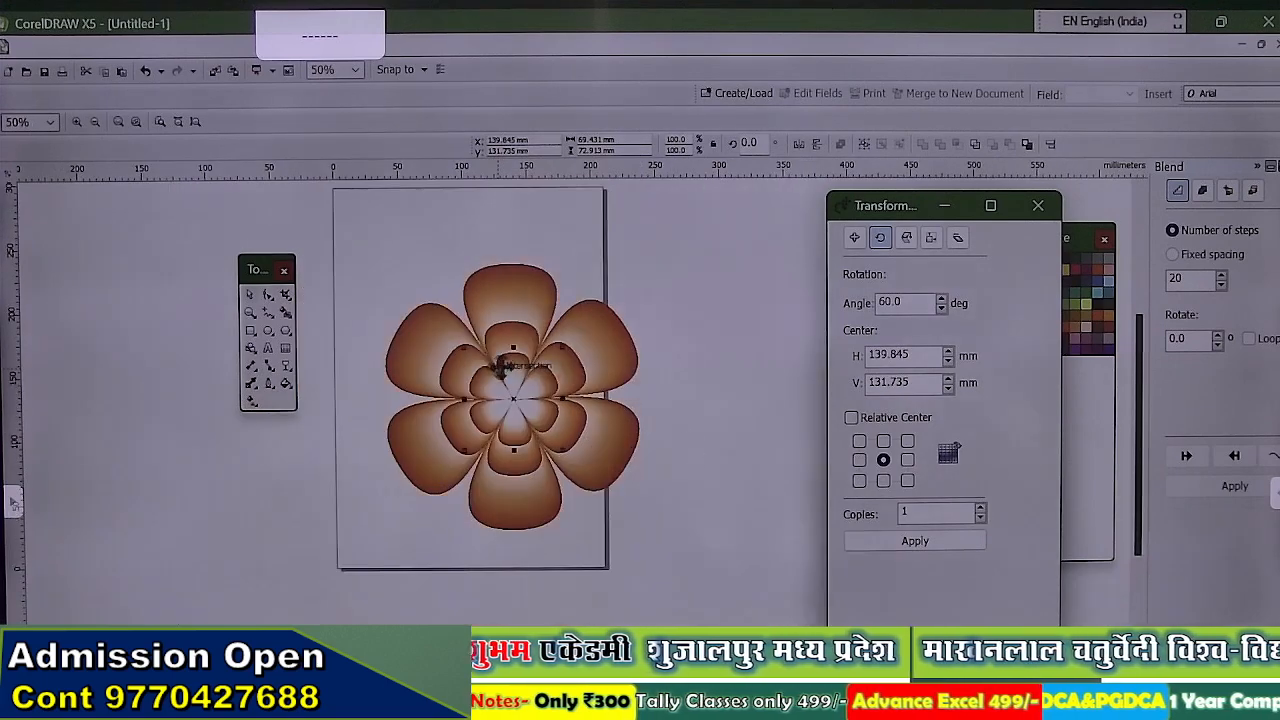
{"action": "left_click", "coordinate": [694, 436]}
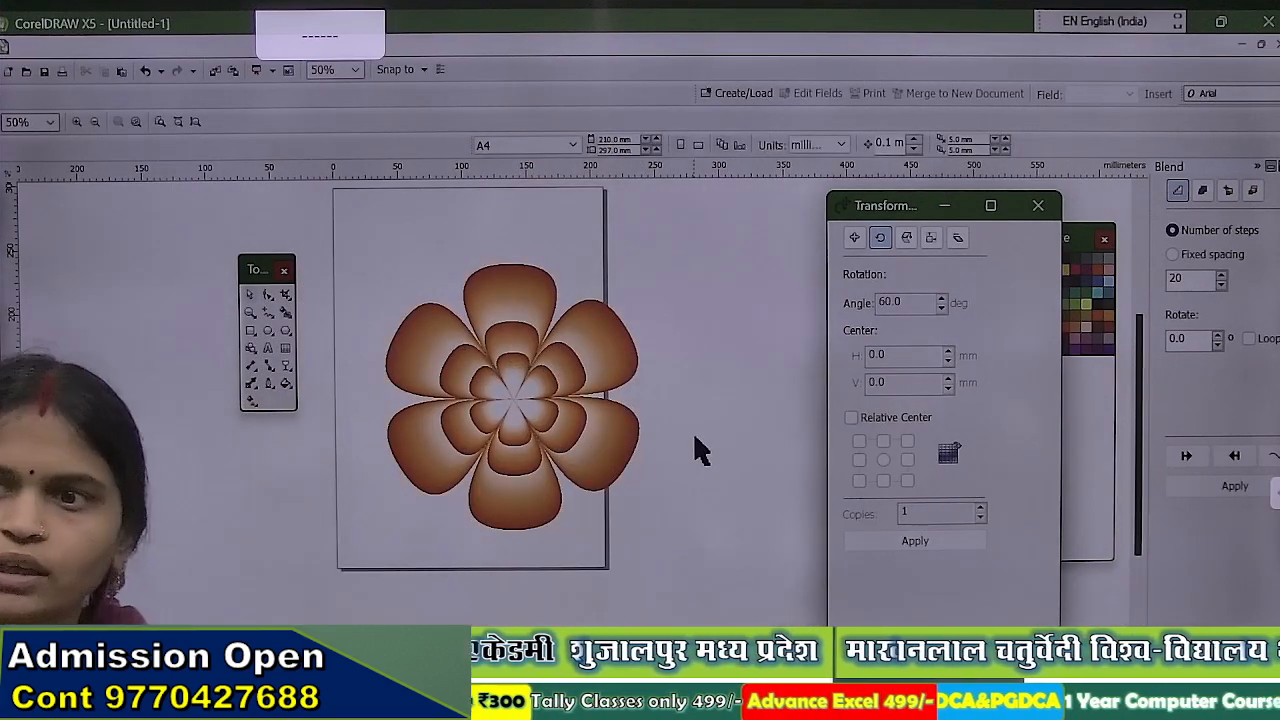